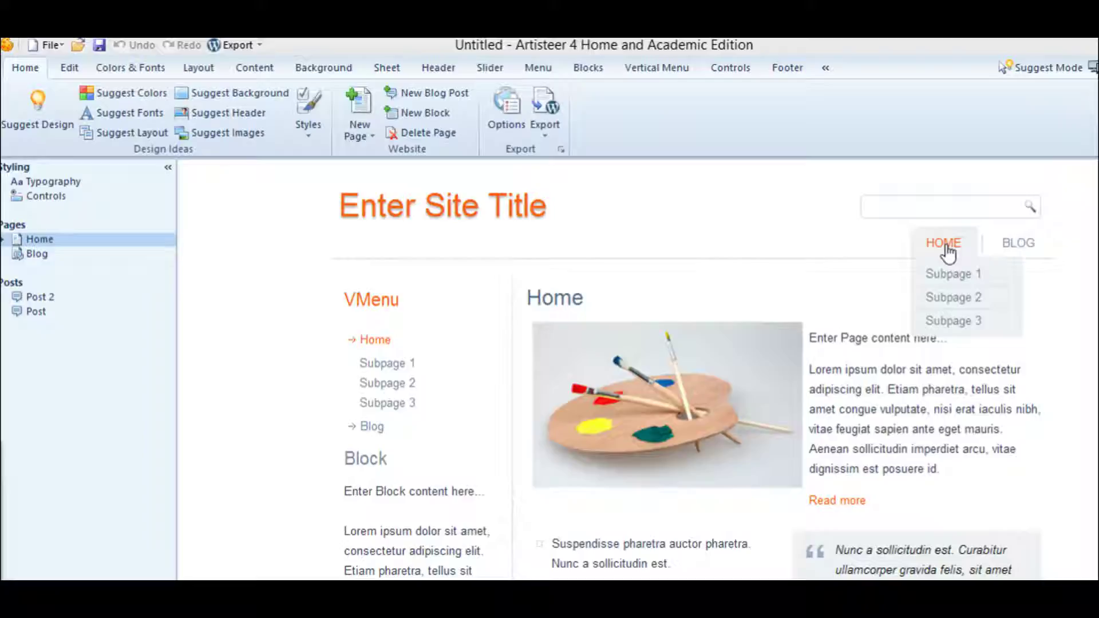
# - Create a new Artisteer project from the Blank template
pyautogui.moveTo(942, 251)
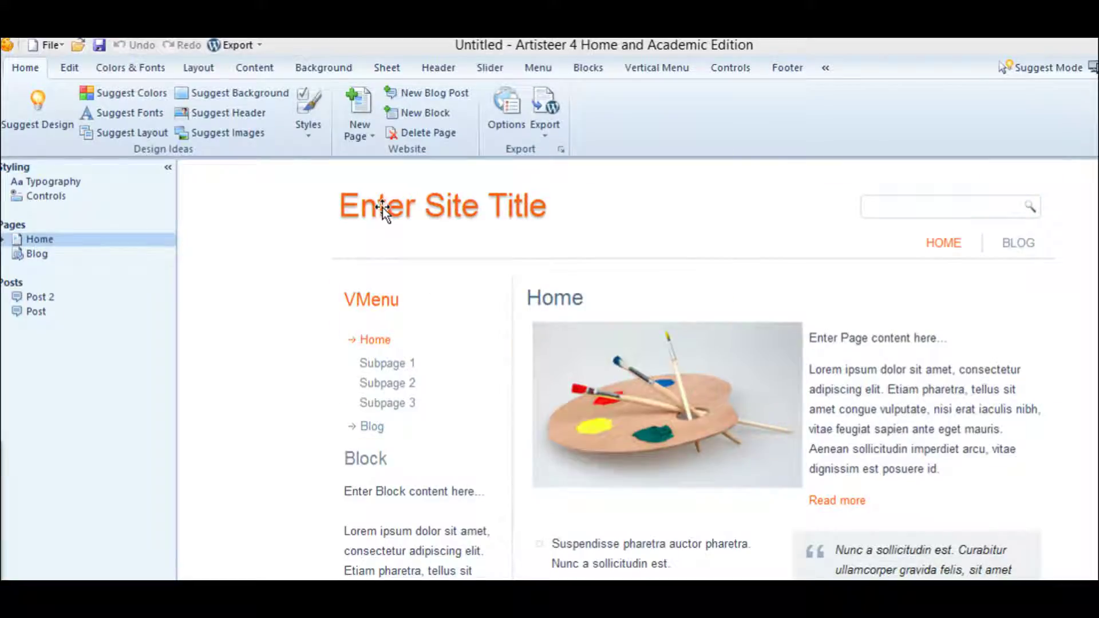
pyautogui.click(51, 43)
pyautogui.moveTo(43, 75)
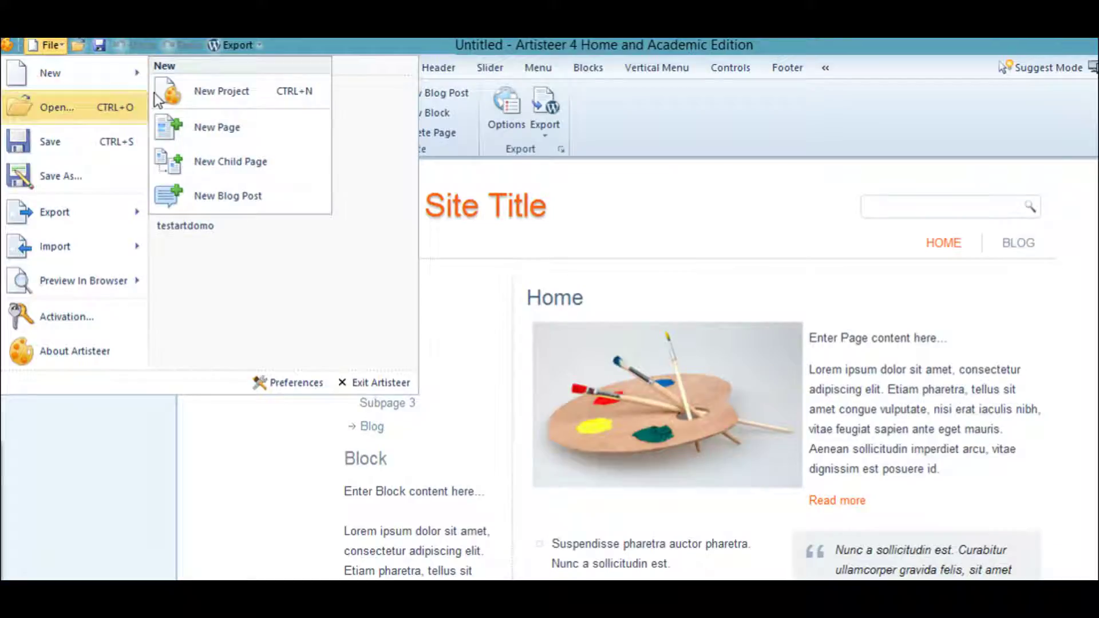
pyautogui.click(238, 91)
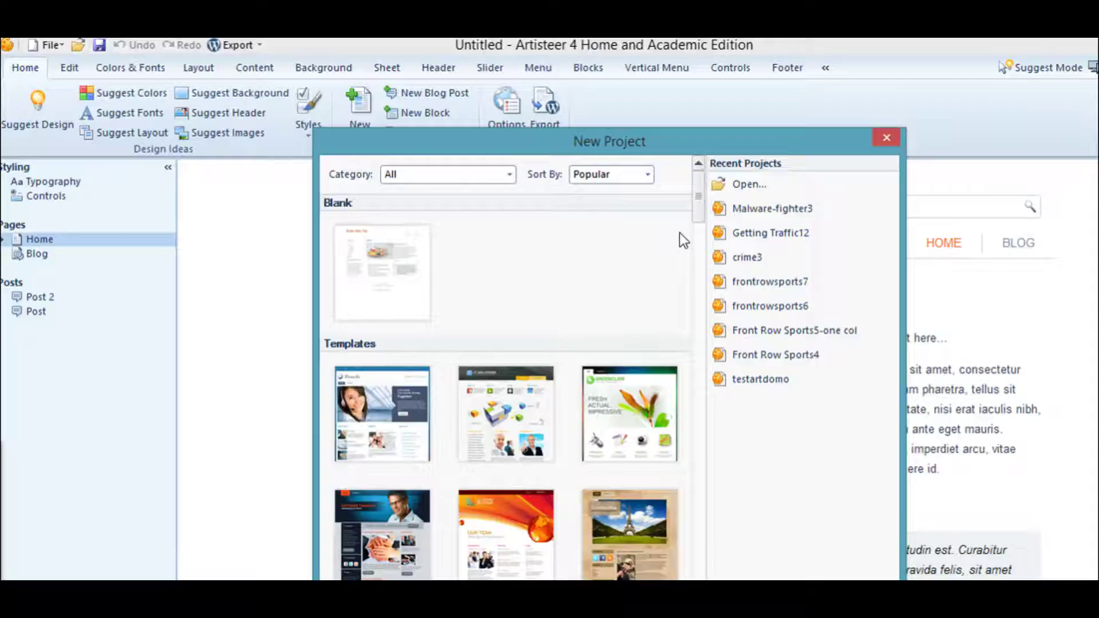
pyautogui.moveTo(702, 207); pyautogui.dragTo(682, 184)
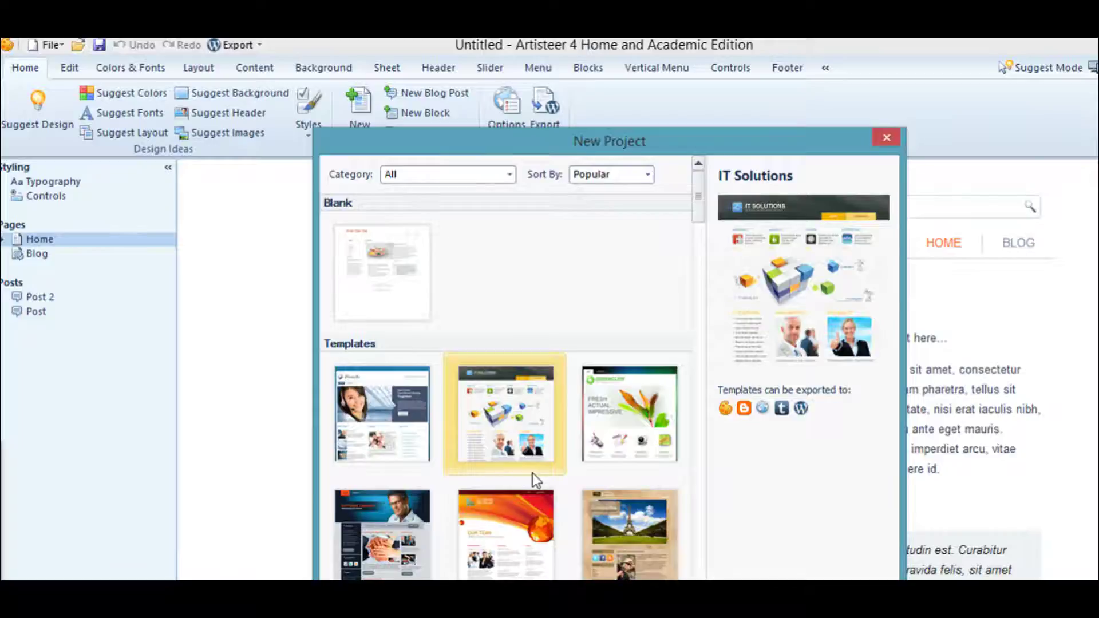
pyautogui.doubleClick(367, 262)
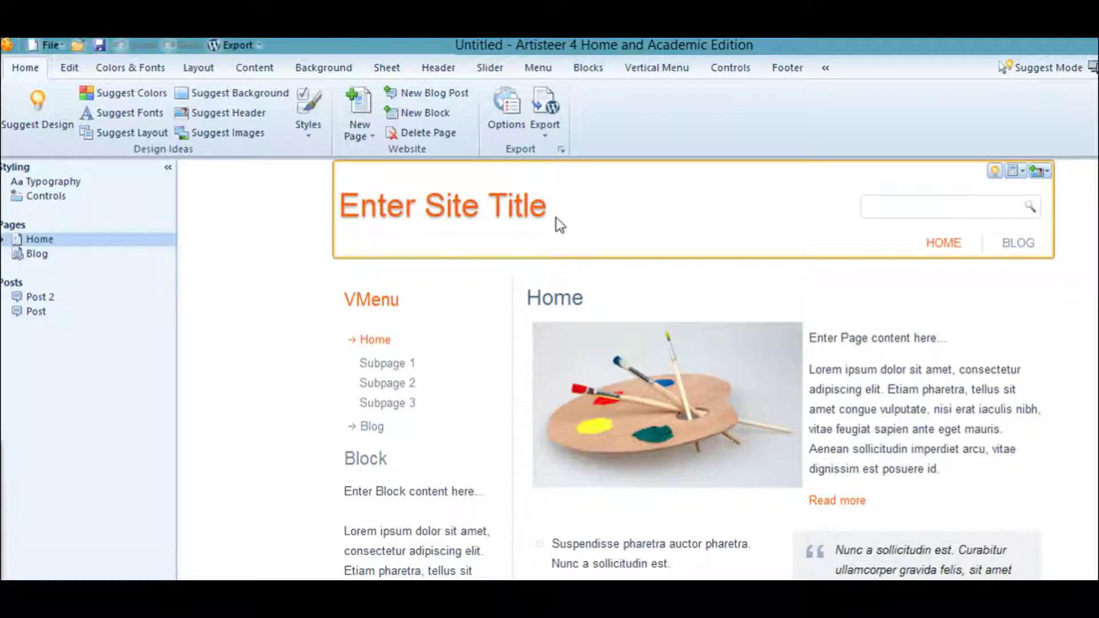
# - Delete the site title from the header
pyautogui.click(462, 204)
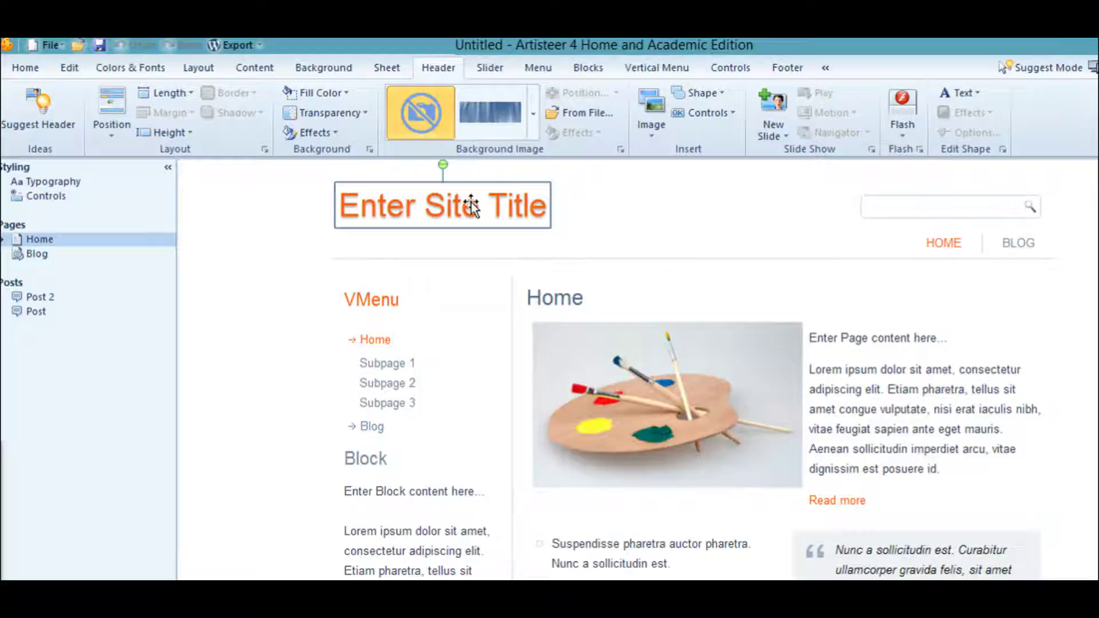
pyautogui.rightClick(472, 203)
pyautogui.click(524, 232)
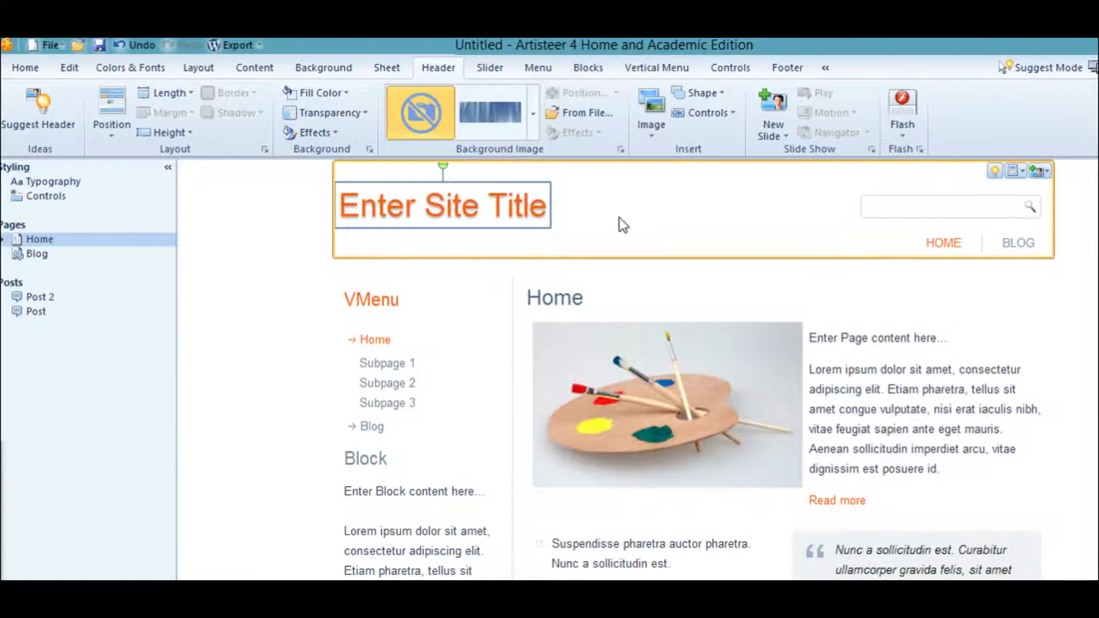
# - Delete the search box from the header
pyautogui.rightClick(928, 209)
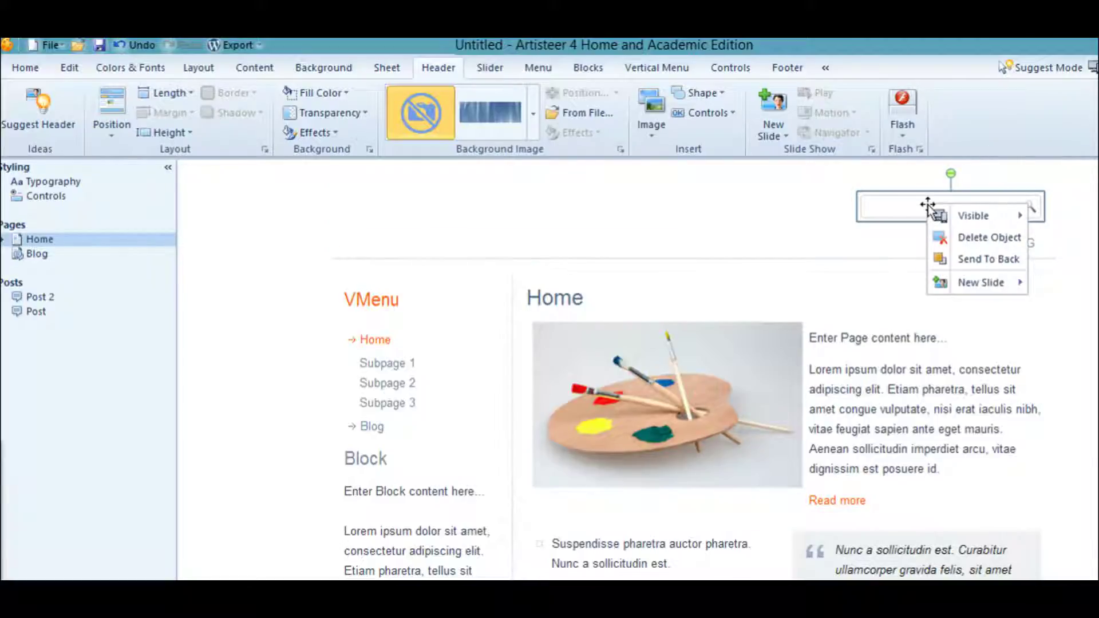
pyautogui.click(972, 235)
pyautogui.moveTo(972, 235)
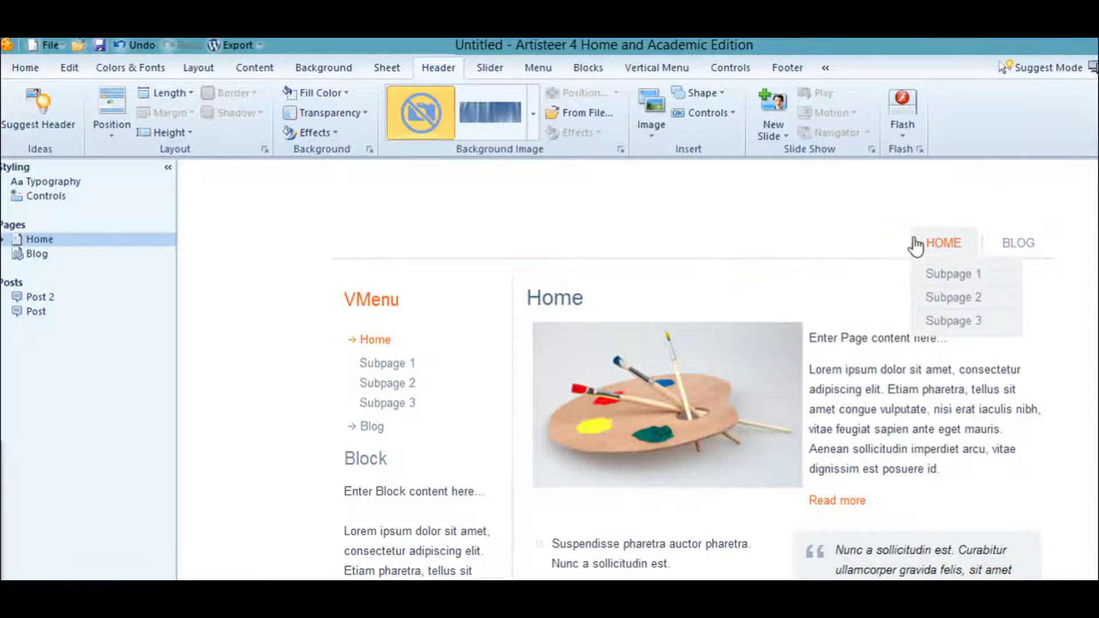
pyautogui.moveTo(899, 248)
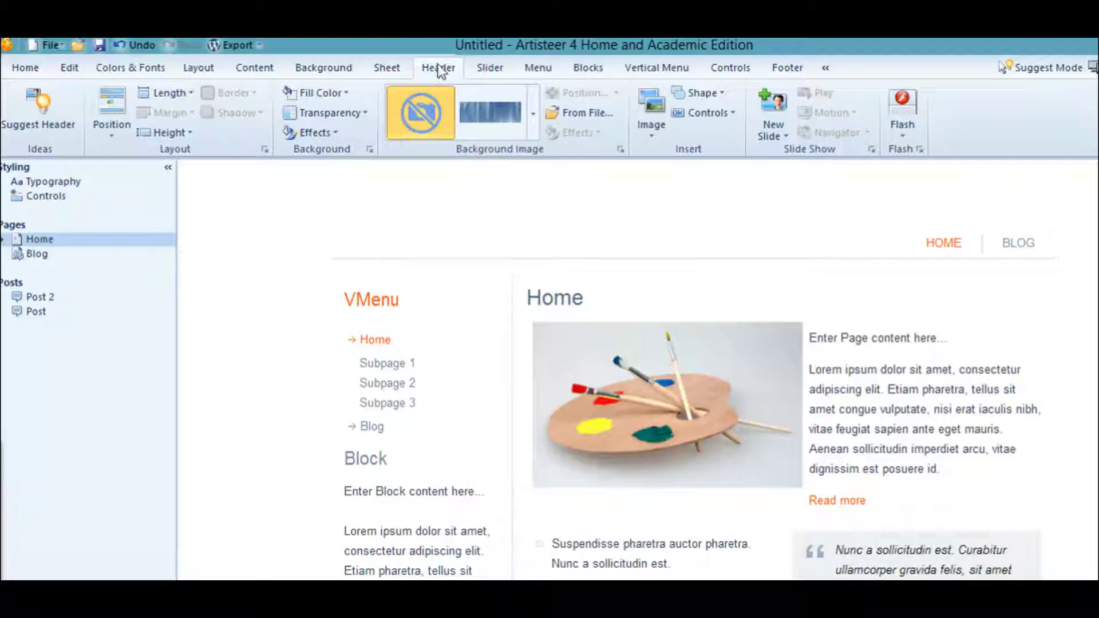
# - Show the empty Subpage 3, check the Vertical Menu options, then return to Header settings
pyautogui.moveTo(470, 210)
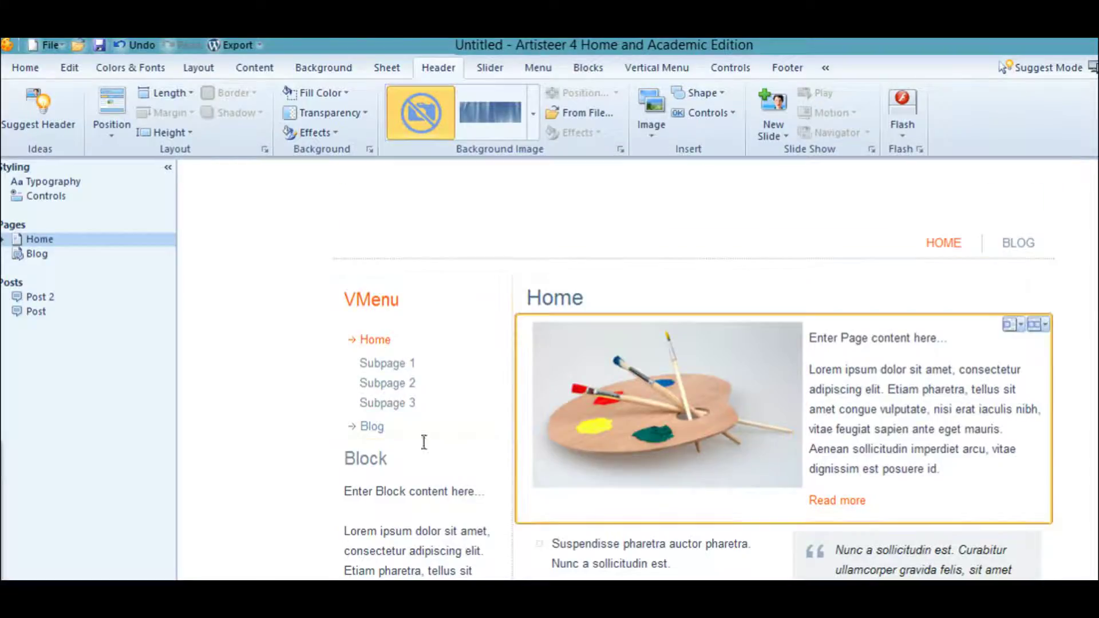
pyautogui.click(368, 399)
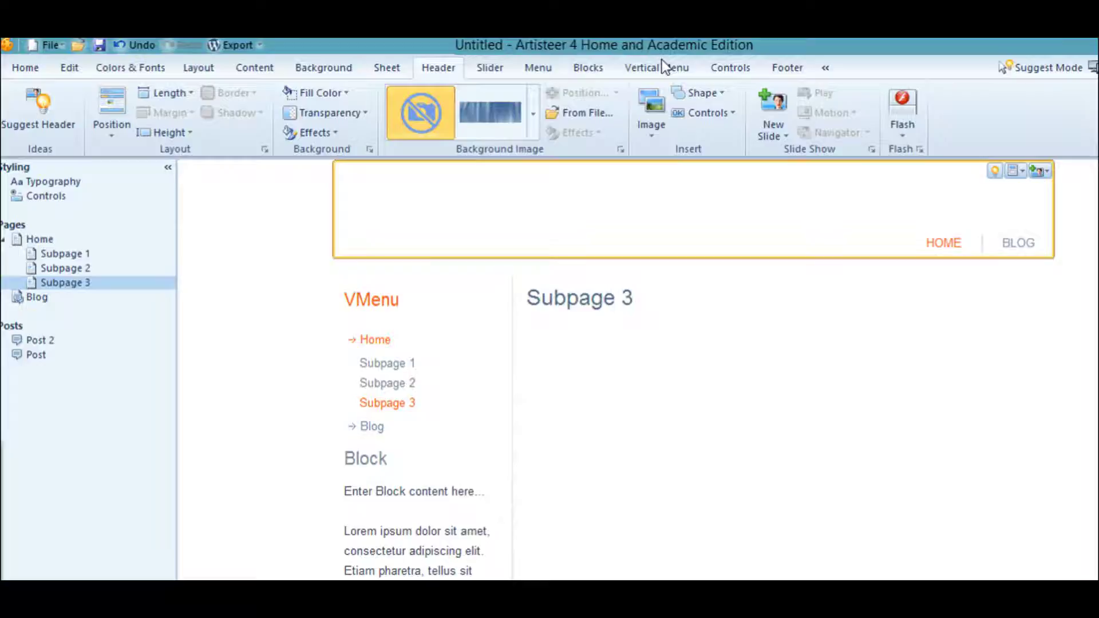
pyautogui.click(664, 69)
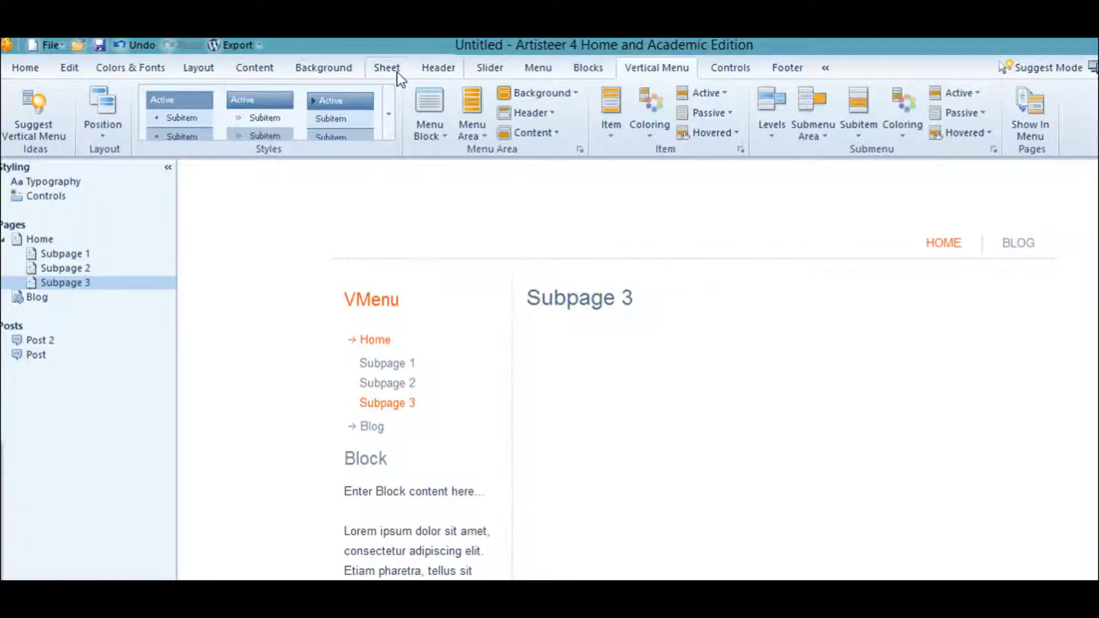
pyautogui.click(439, 70)
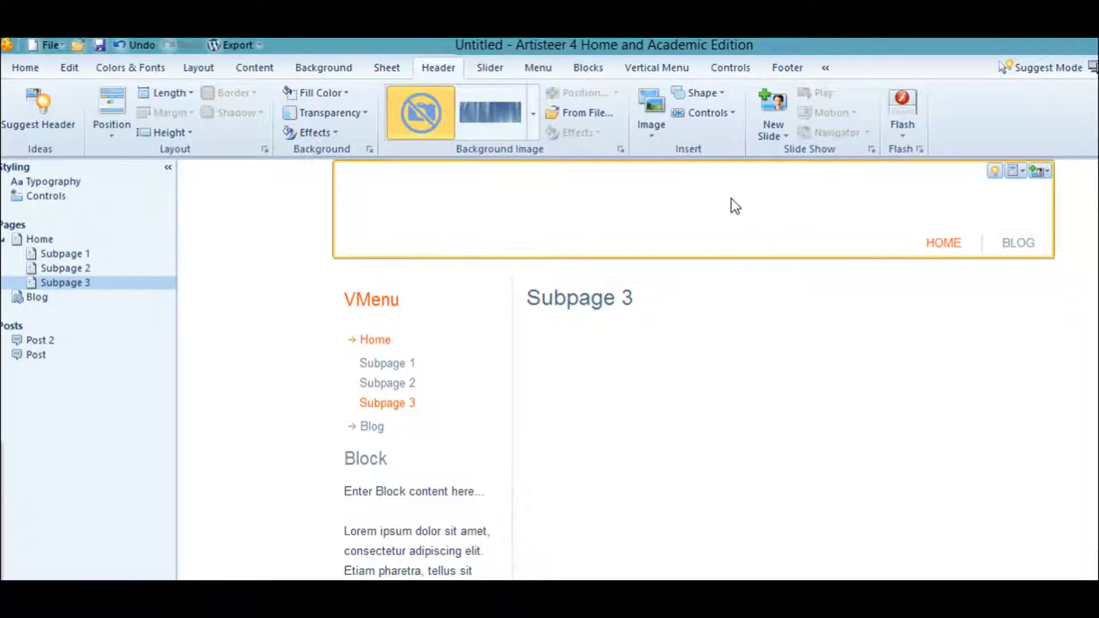
# - Insert an 'Enter Site Title' headline into the header and drag it toward the centre
pyautogui.click(734, 111)
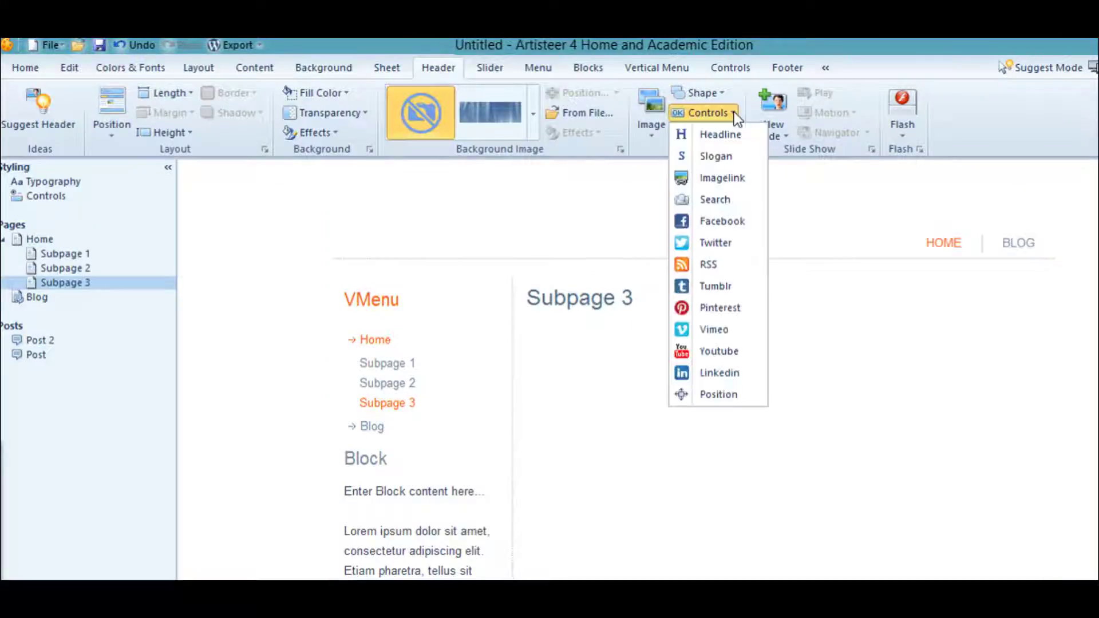
pyautogui.click(714, 136)
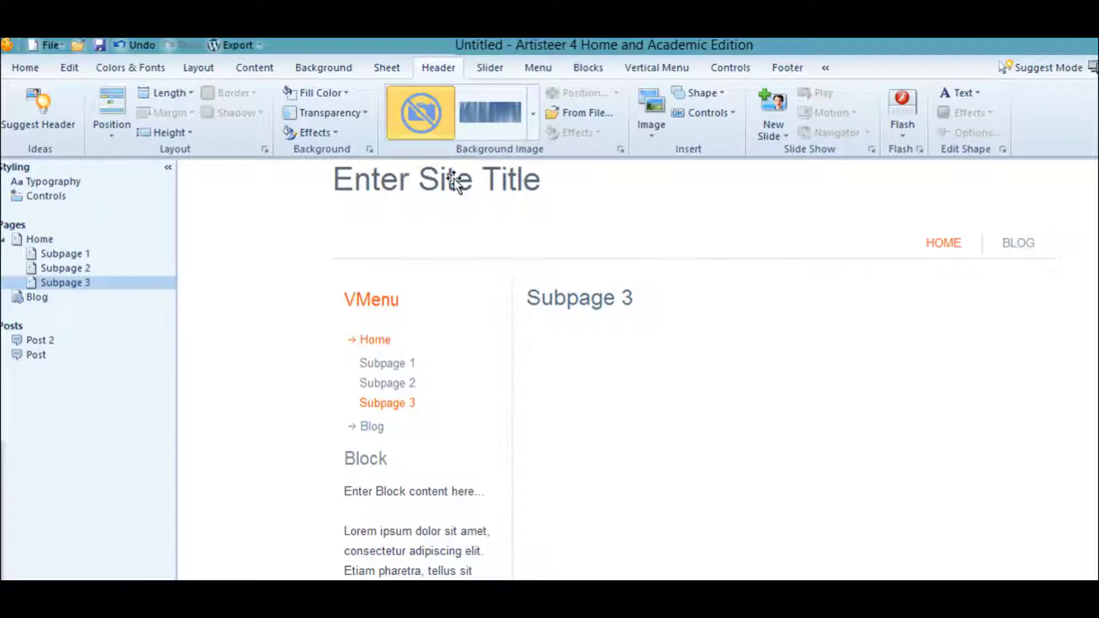
pyautogui.click(518, 182)
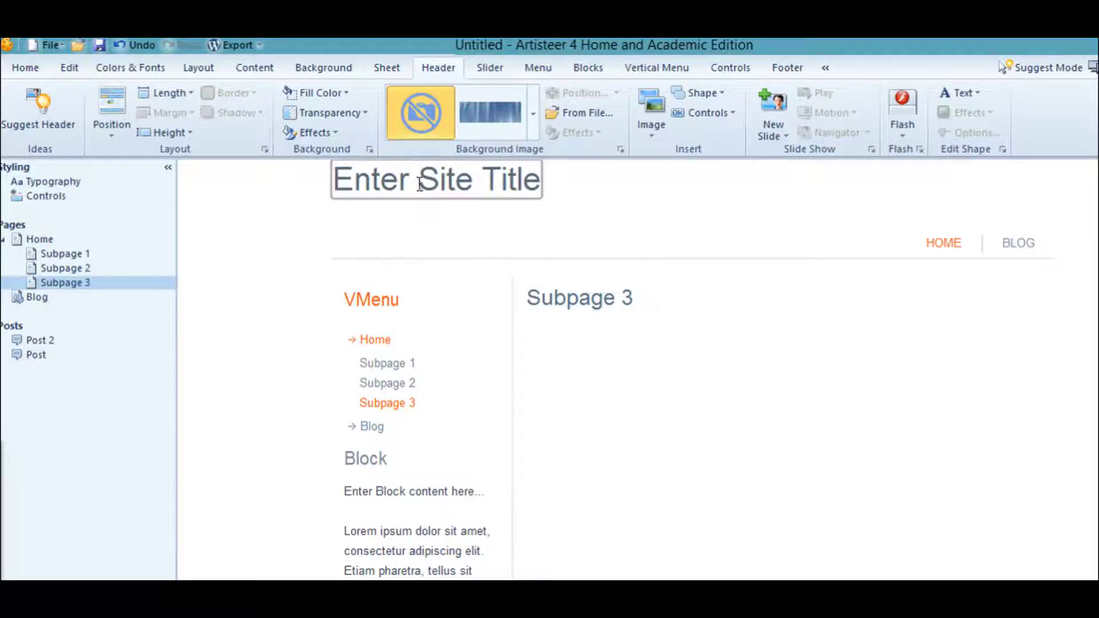
pyautogui.moveTo(410, 181); pyautogui.dragTo(494, 195)
pyautogui.click(614, 197)
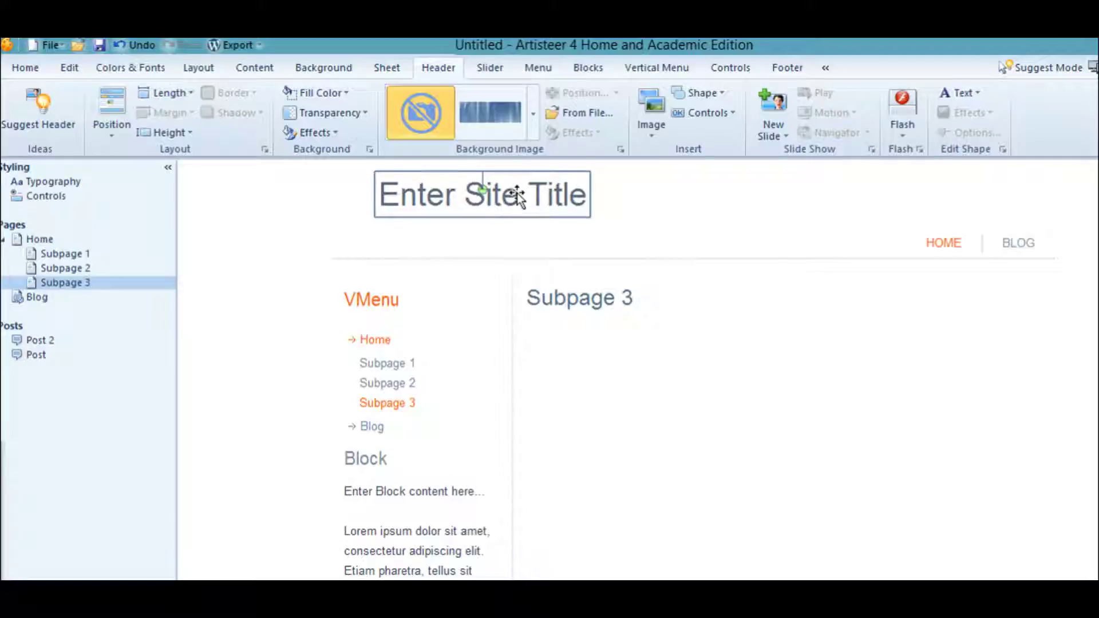
pyautogui.moveTo(564, 197); pyautogui.dragTo(617, 195)
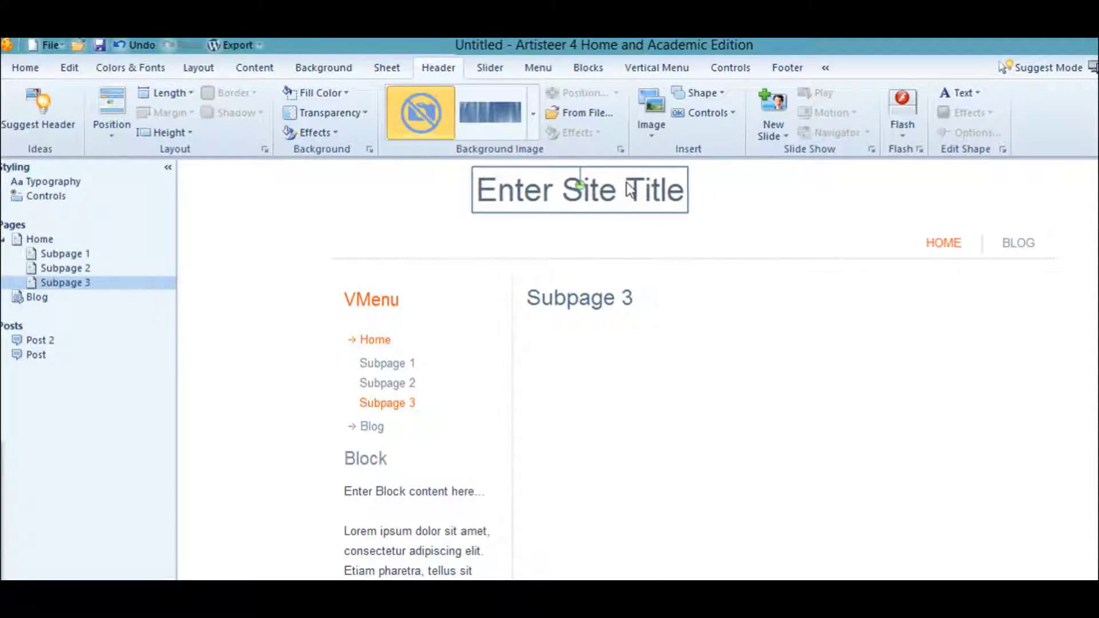
# - Style the 'Enter Site Title' headline red, bold, with a 3D shadow
pyautogui.click(596, 196)
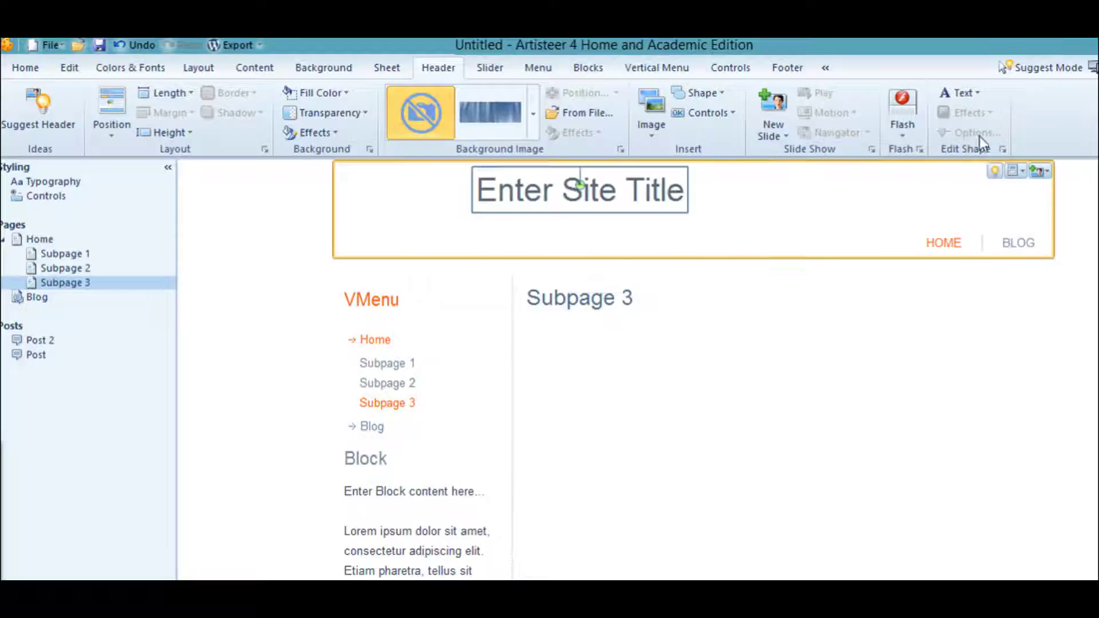
pyautogui.click(980, 94)
pyautogui.moveTo(986, 110)
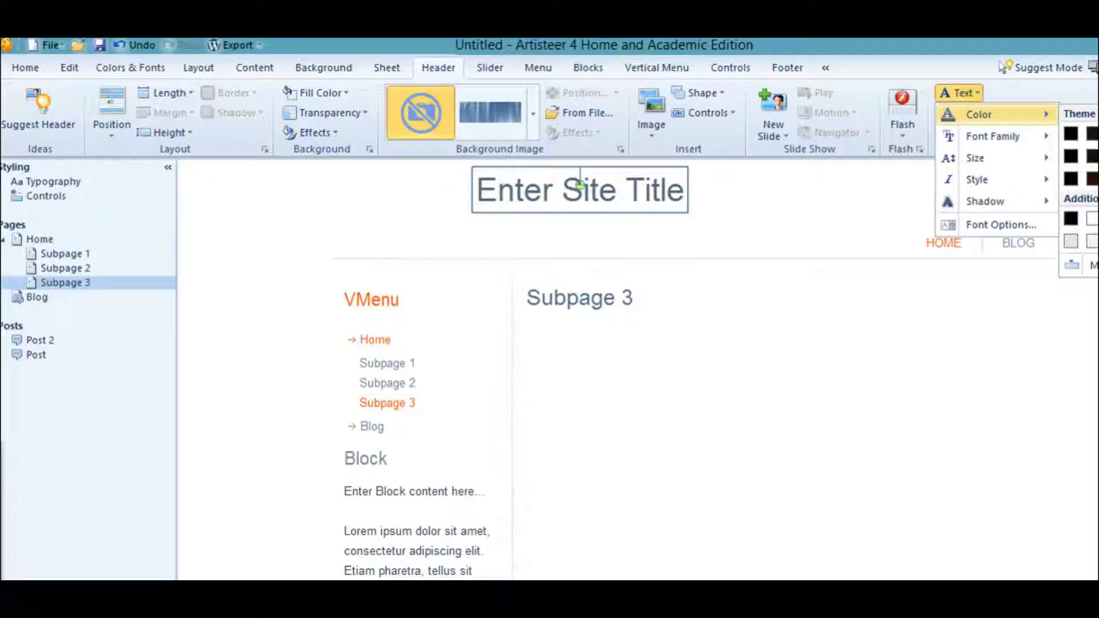
pyautogui.click(1095, 179)
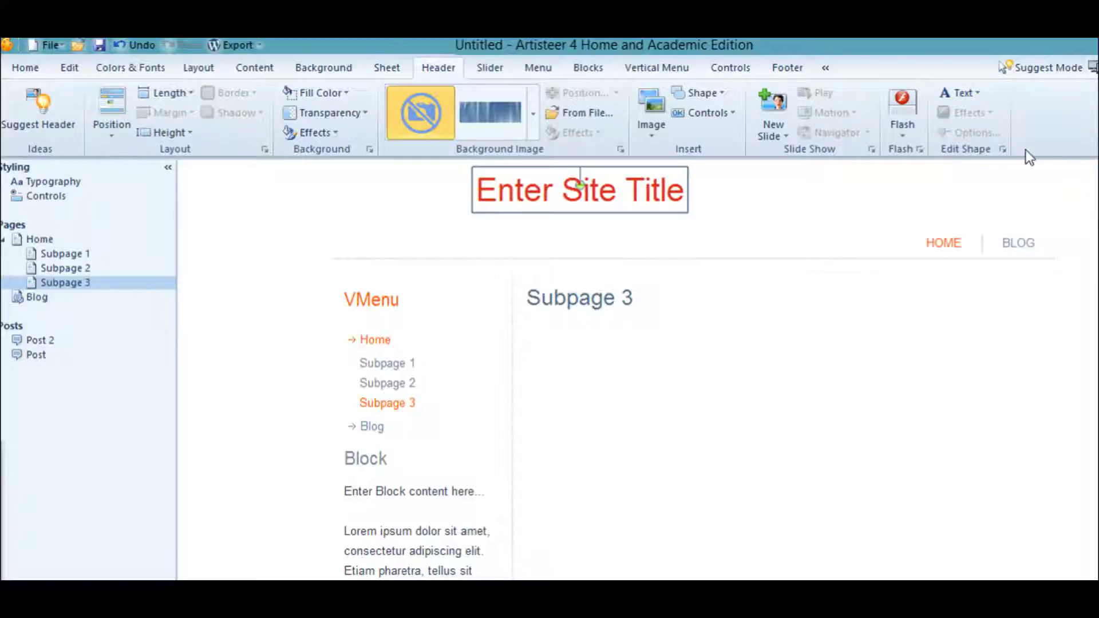
pyautogui.click(980, 92)
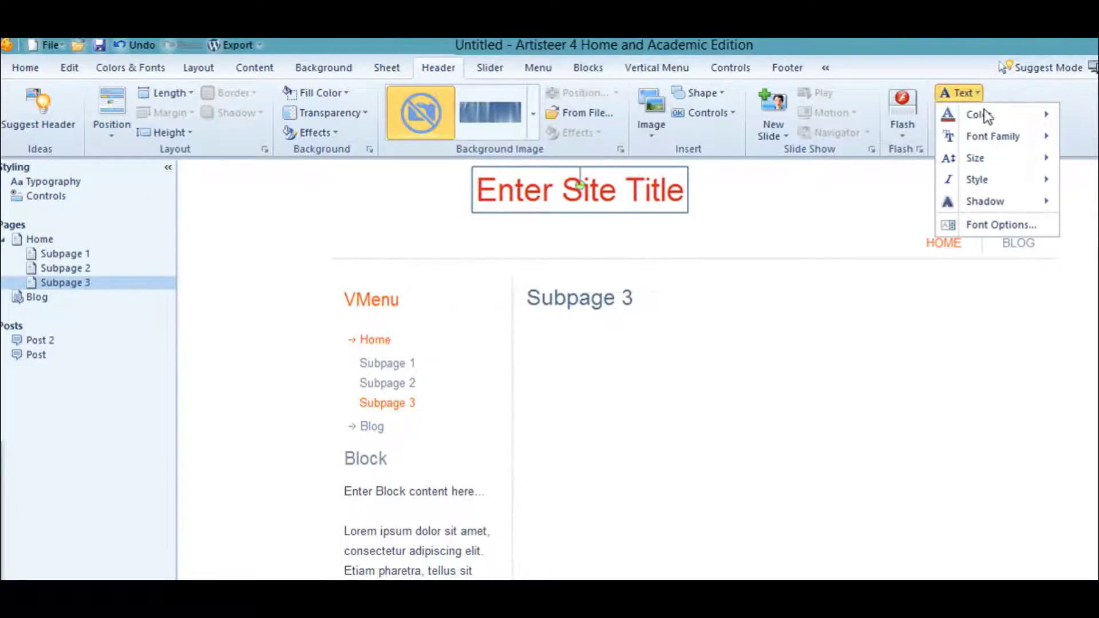
pyautogui.moveTo(1001, 205)
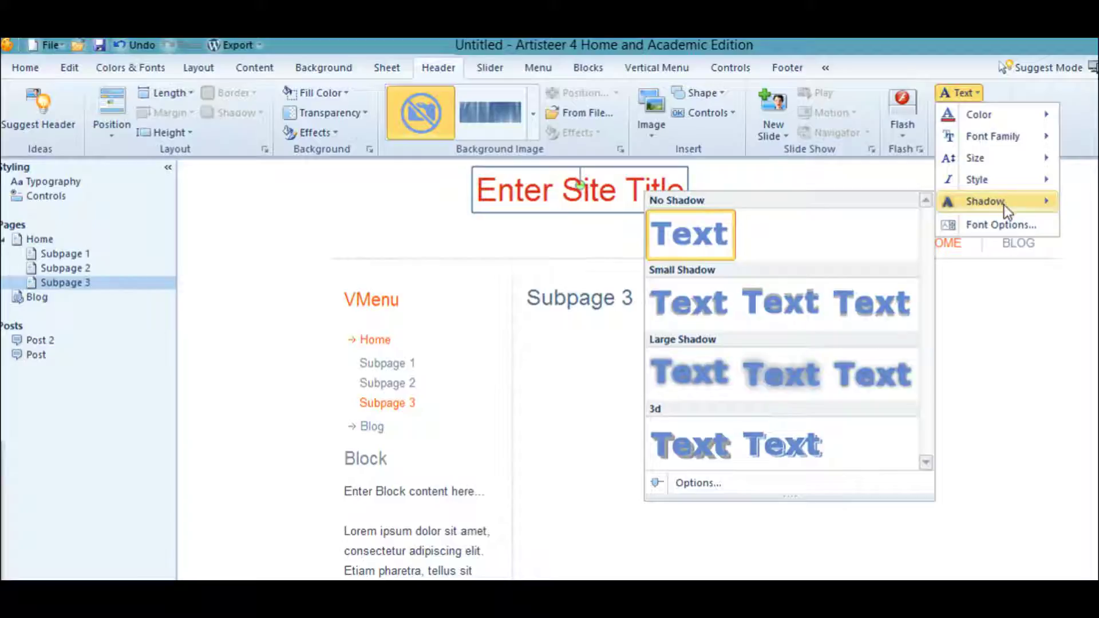
pyautogui.click(702, 449)
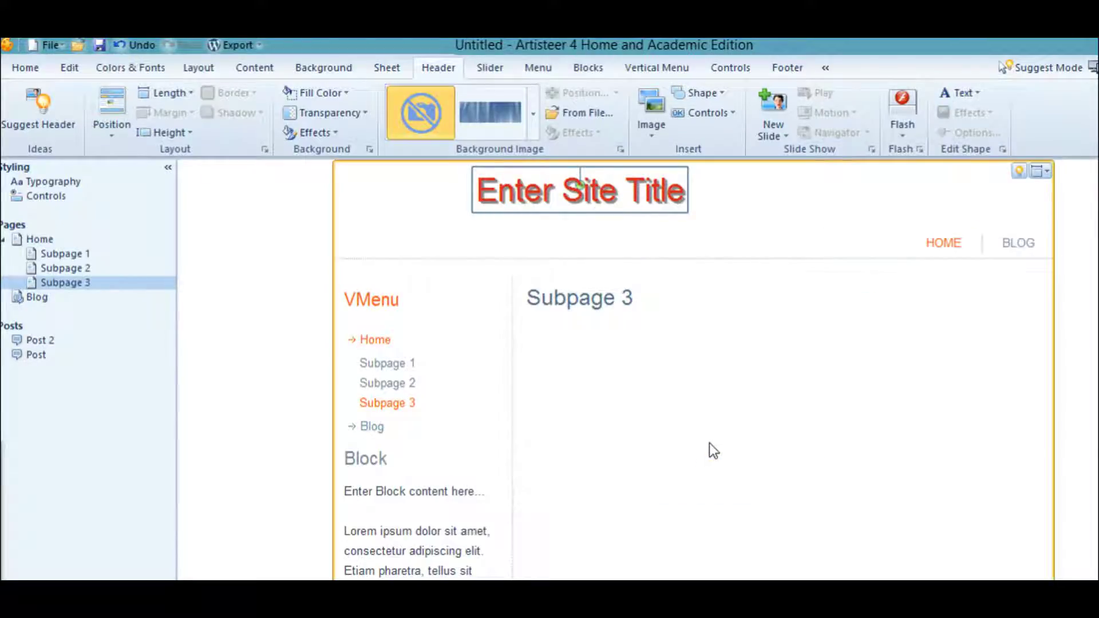
pyautogui.click(979, 93)
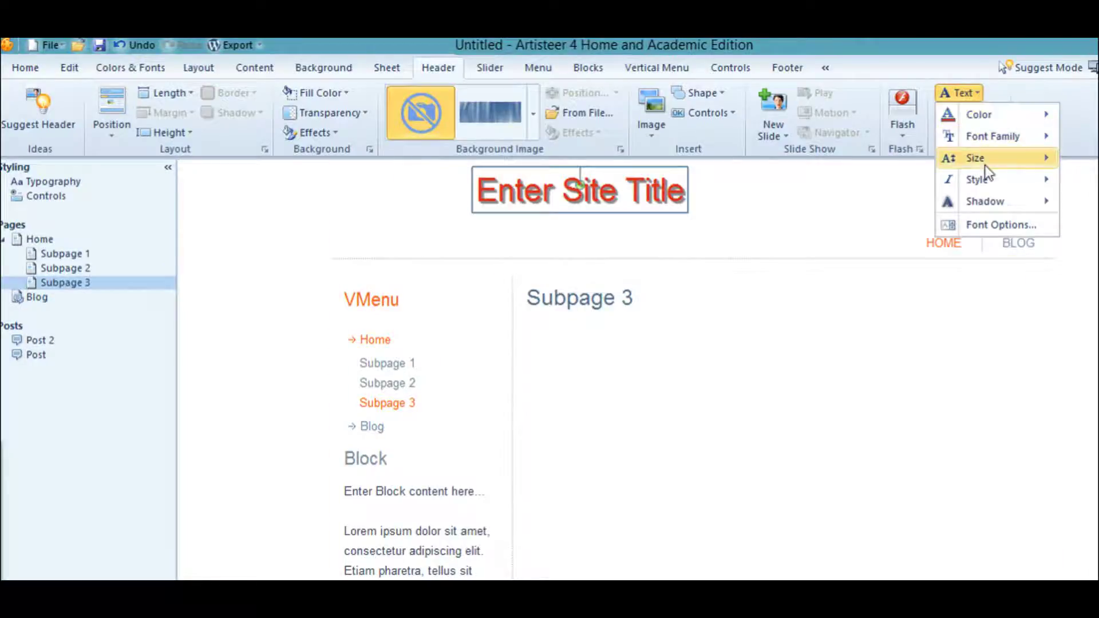
pyautogui.moveTo(986, 167)
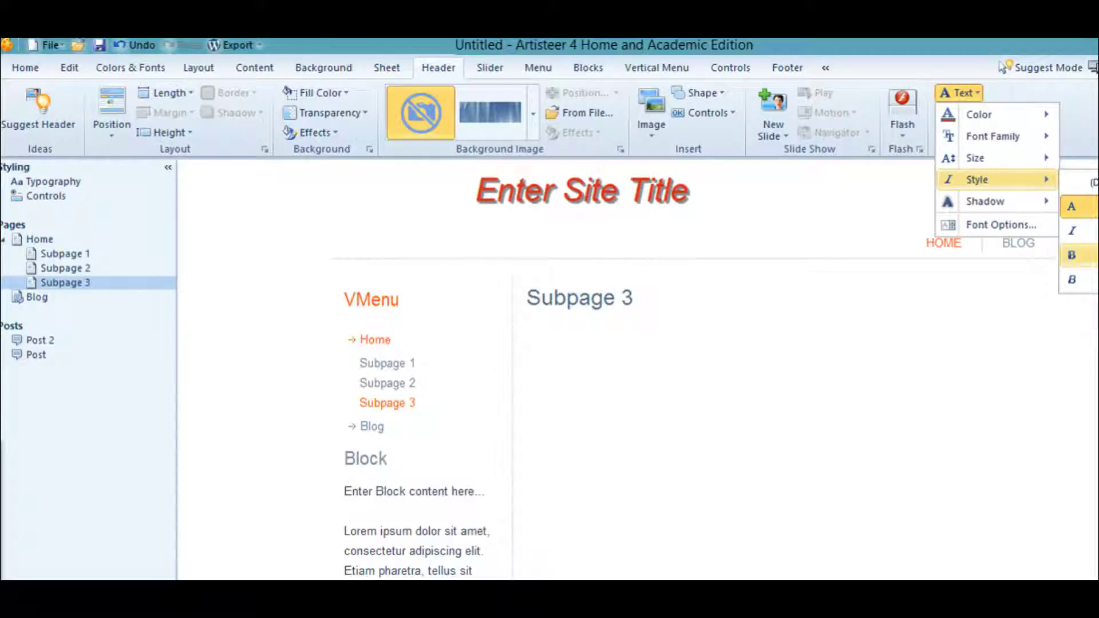
pyautogui.click(1072, 256)
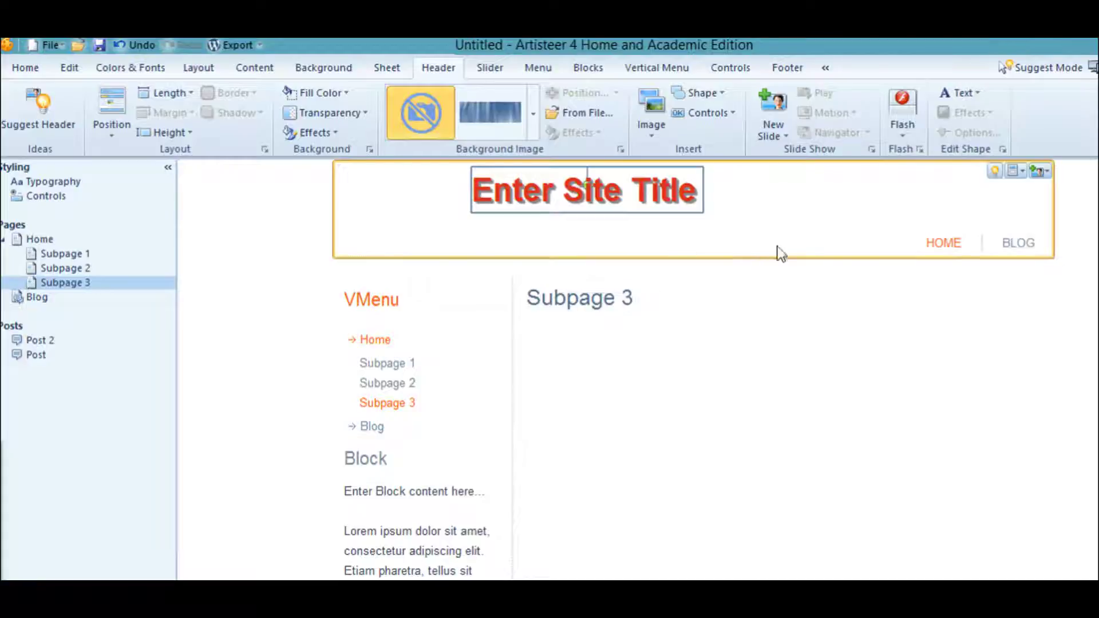
pyautogui.click(733, 110)
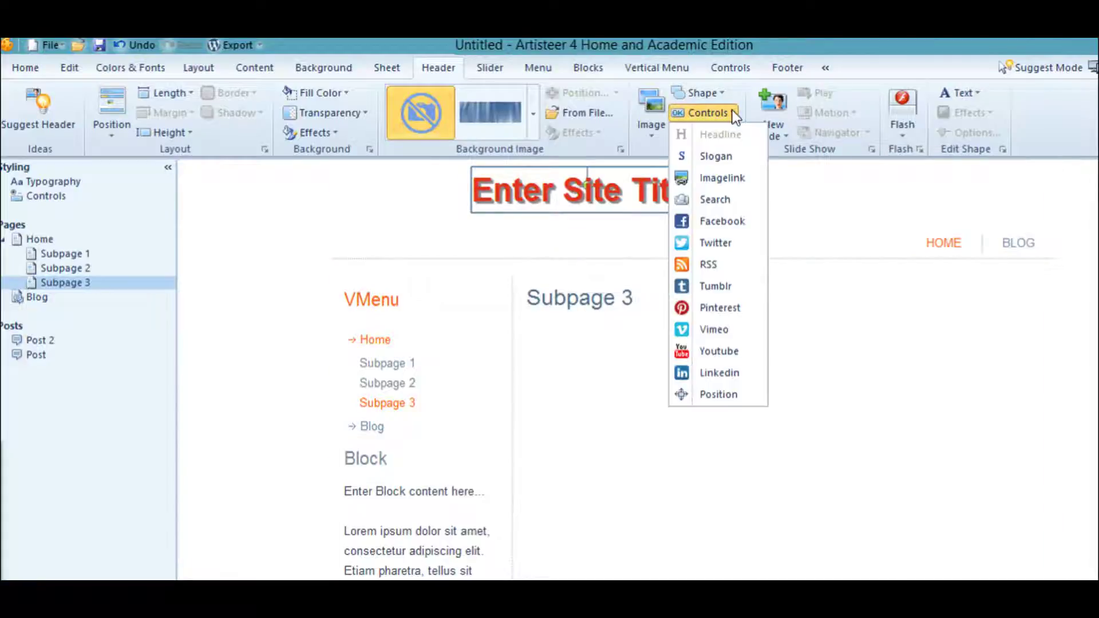
pyautogui.click(725, 161)
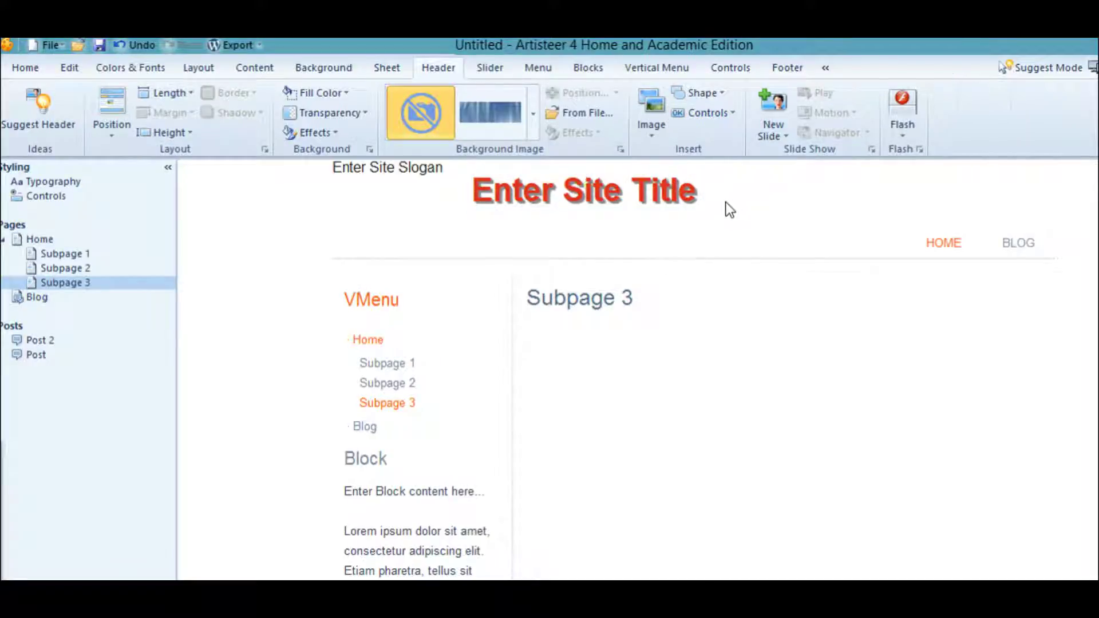
pyautogui.moveTo(364, 168); pyautogui.dragTo(566, 232)
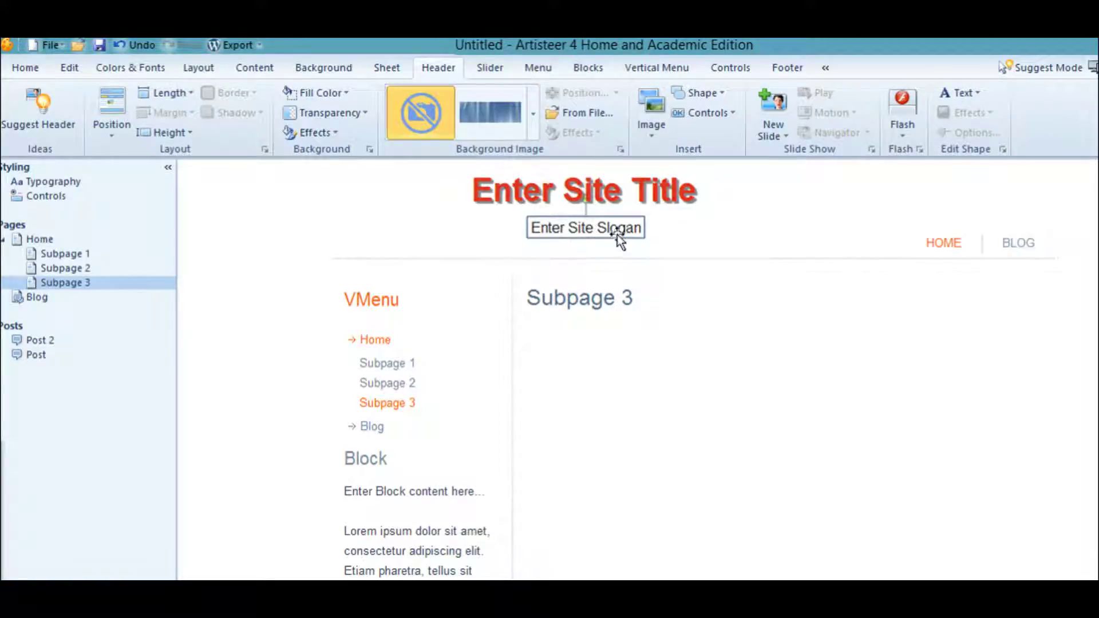
pyautogui.click(641, 235)
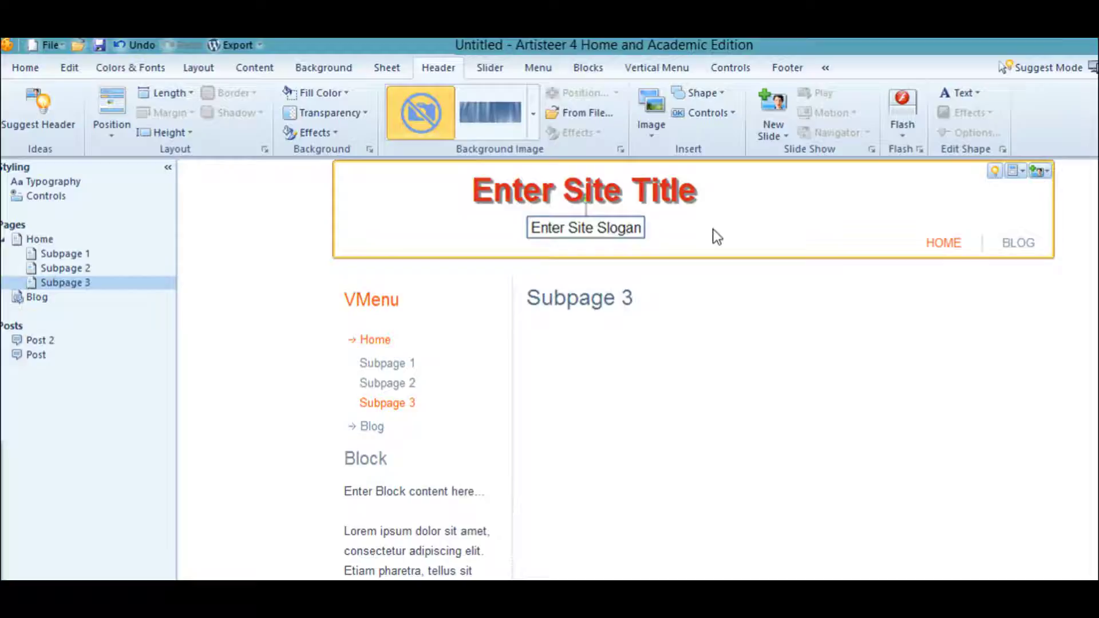
pyautogui.click(574, 220)
pyautogui.click(535, 228)
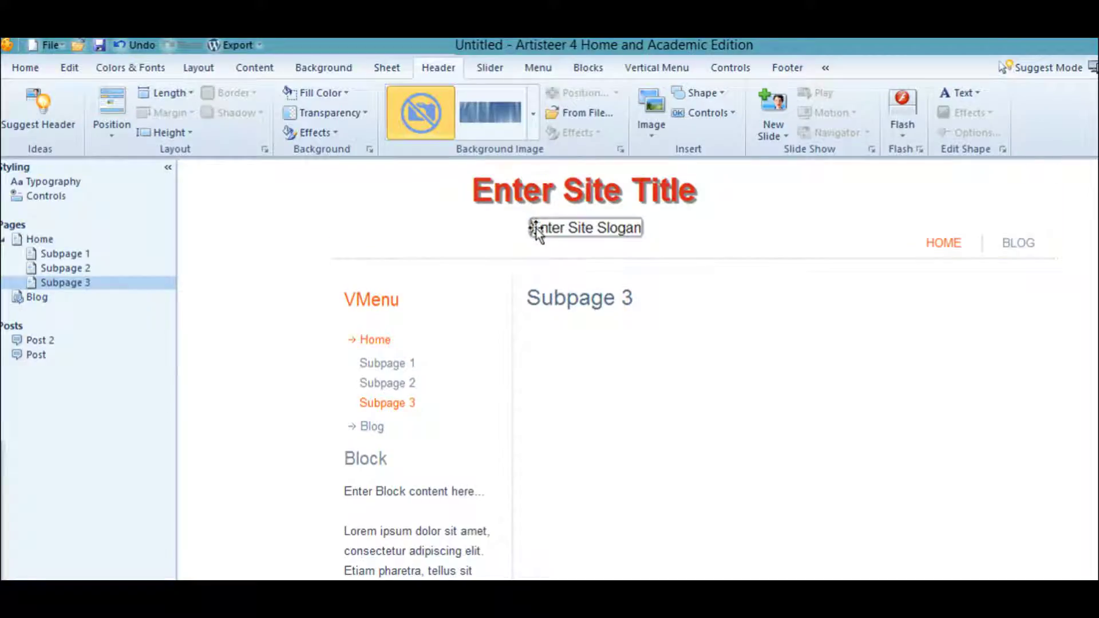
pyautogui.click(579, 322)
pyautogui.click(611, 339)
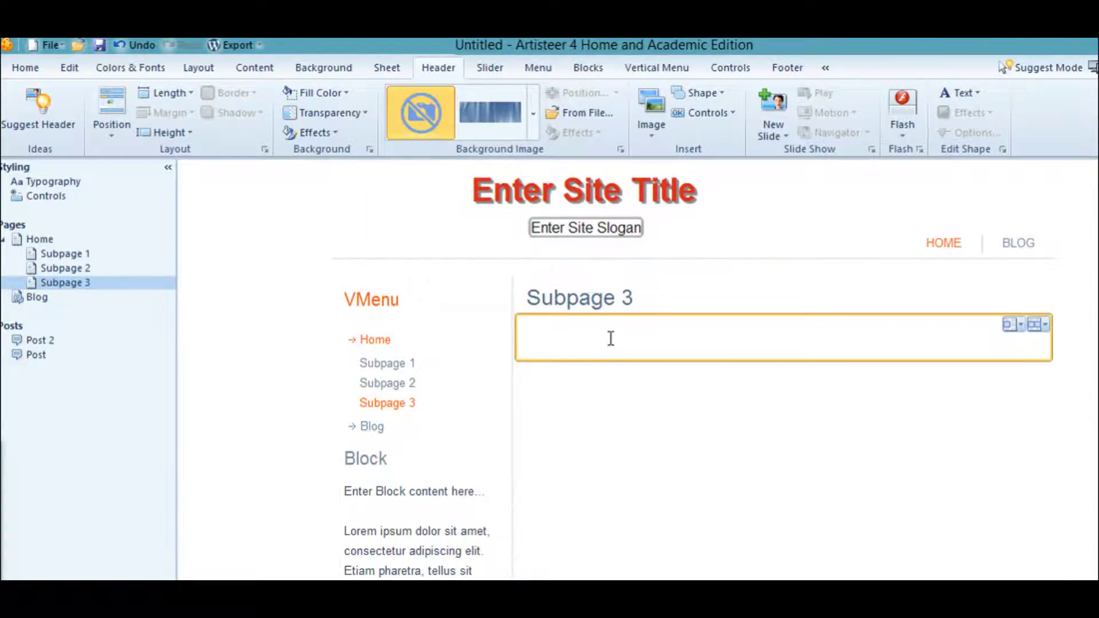
pyautogui.click(544, 228)
pyautogui.write('bbb')
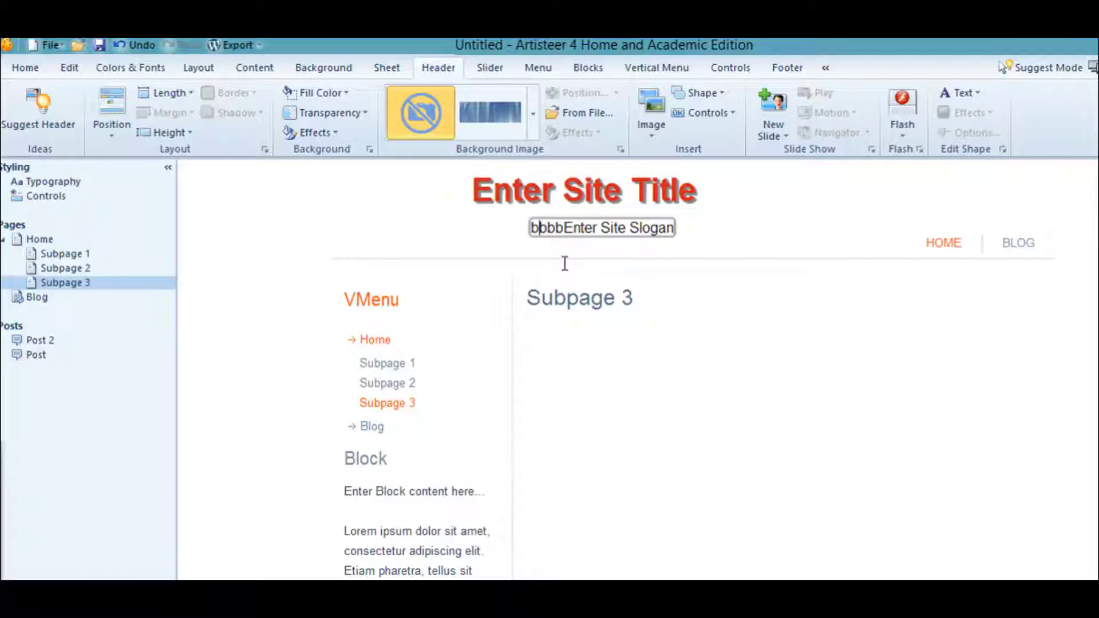
pyautogui.click(564, 264)
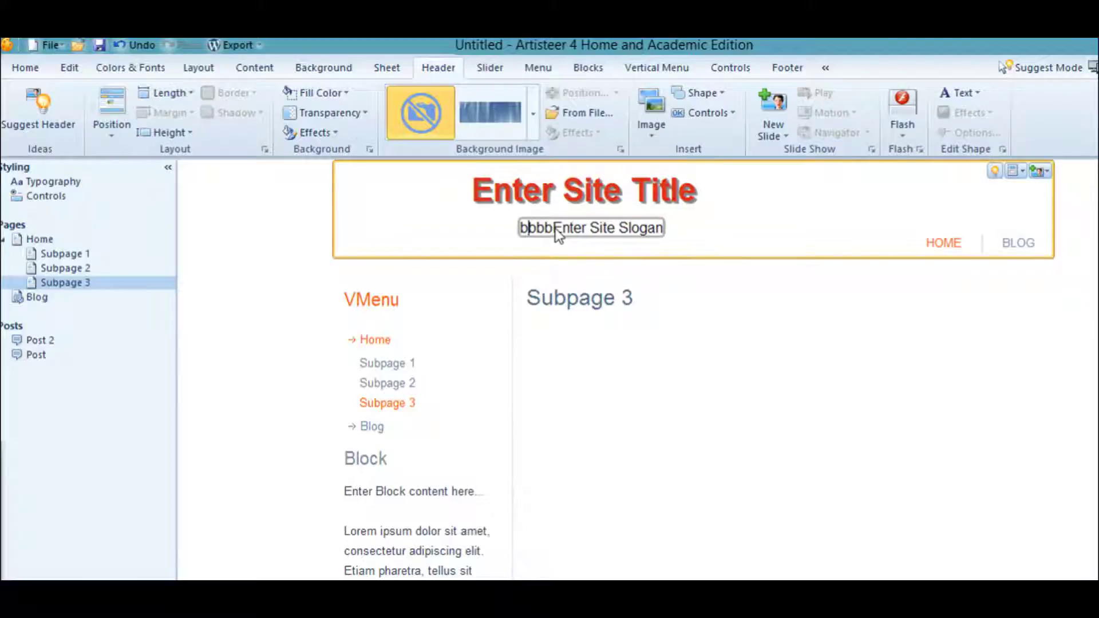
pyautogui.click(556, 229)
pyautogui.write('bb')
pyautogui.hotkey('shift', 'Left')
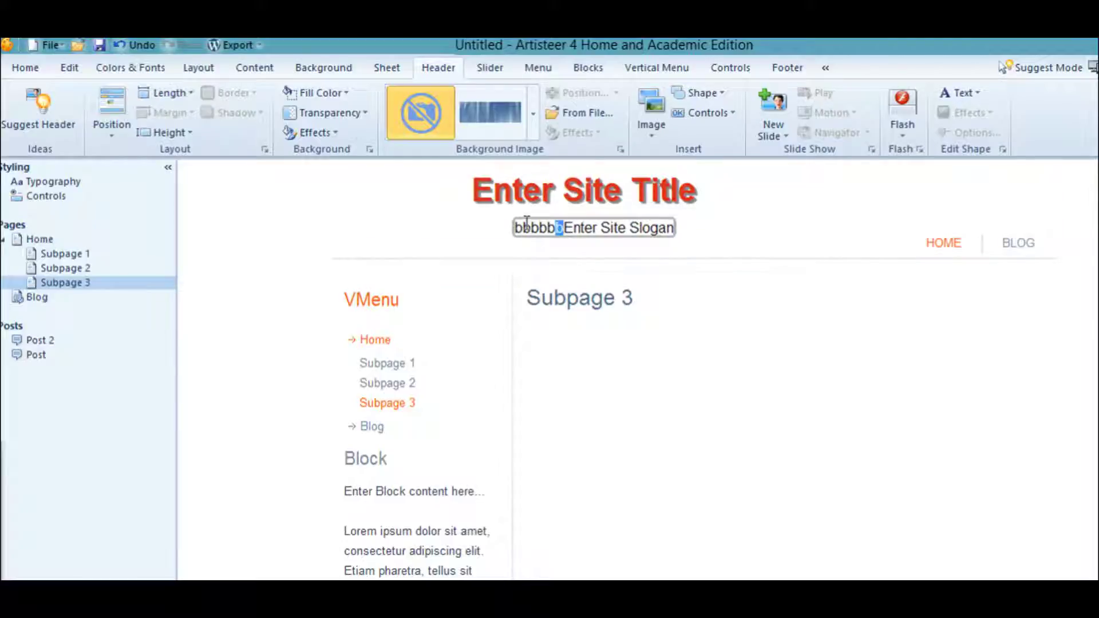
pyautogui.hotkey('shift', 'Home')
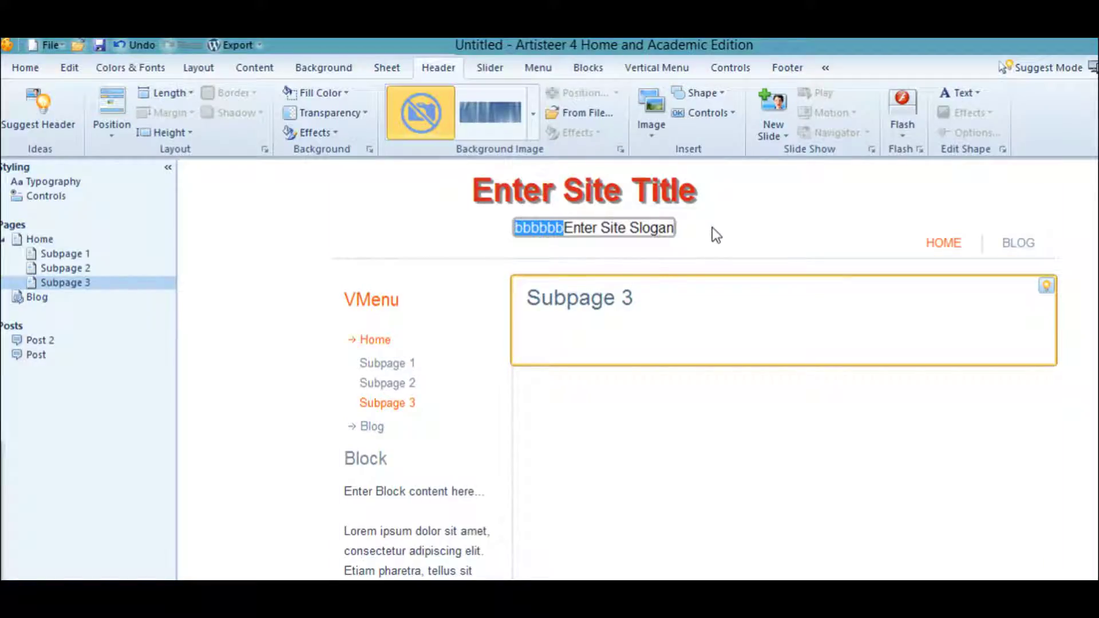
pyautogui.press('Delete')
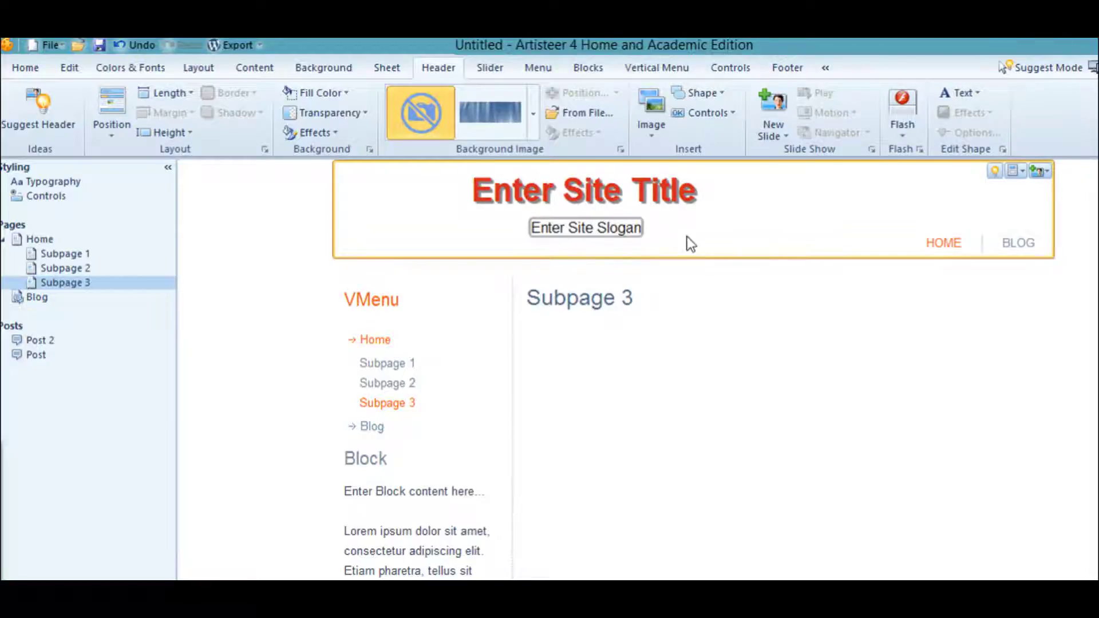
# - Insert the group-of-people clip-art, move it left of the title and shrink it
pyautogui.click(655, 136)
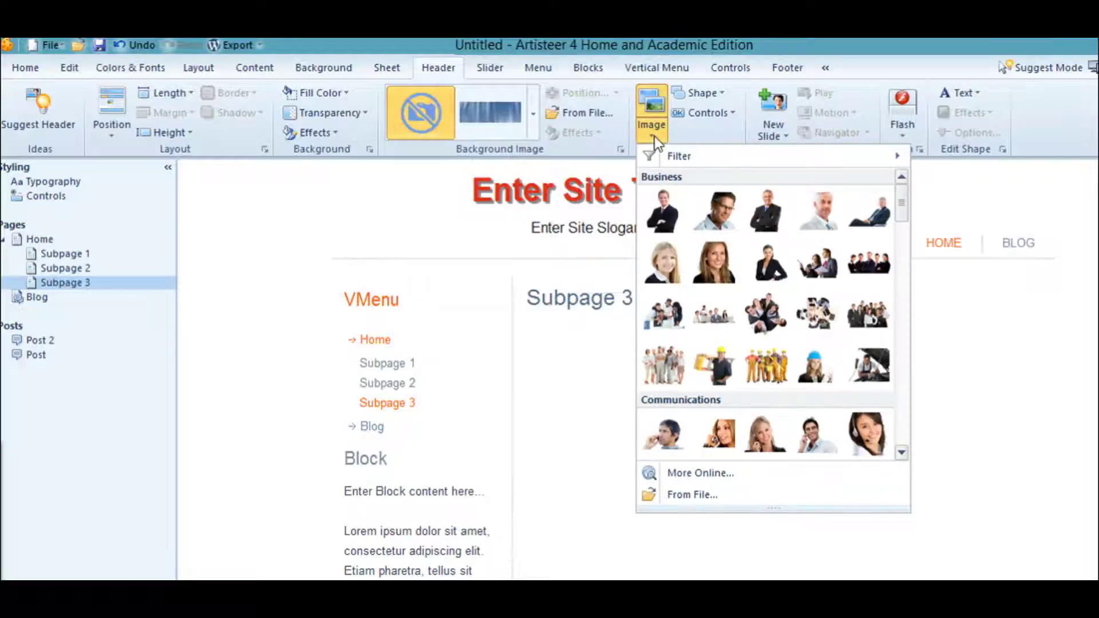
pyautogui.click(667, 370)
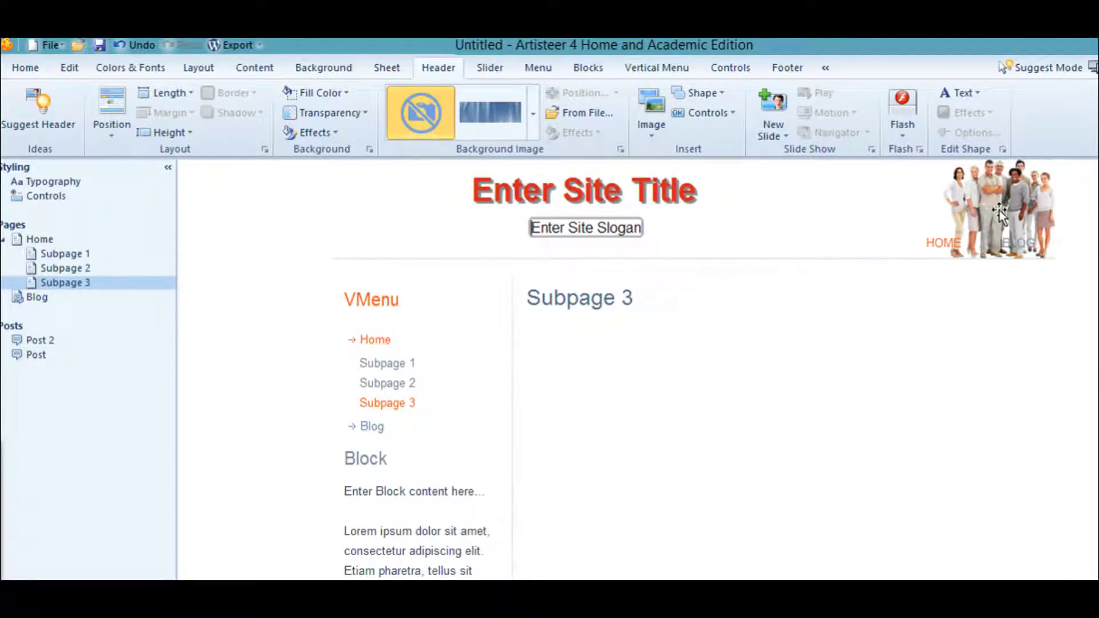
pyautogui.moveTo(797, 216); pyautogui.dragTo(445, 247)
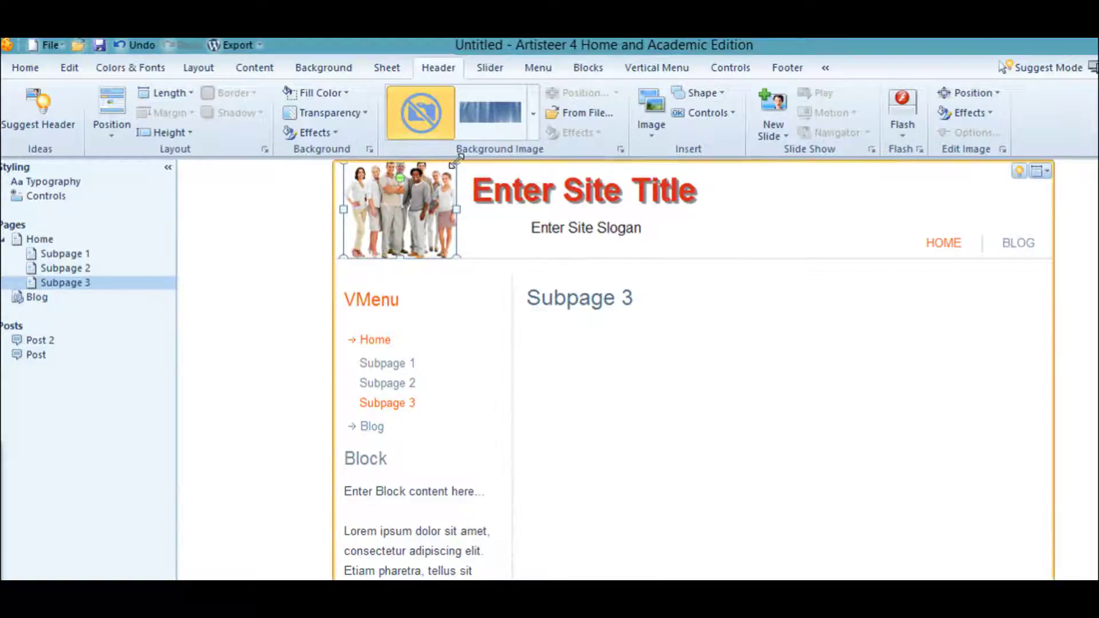
pyautogui.moveTo(456, 164); pyautogui.dragTo(453, 163)
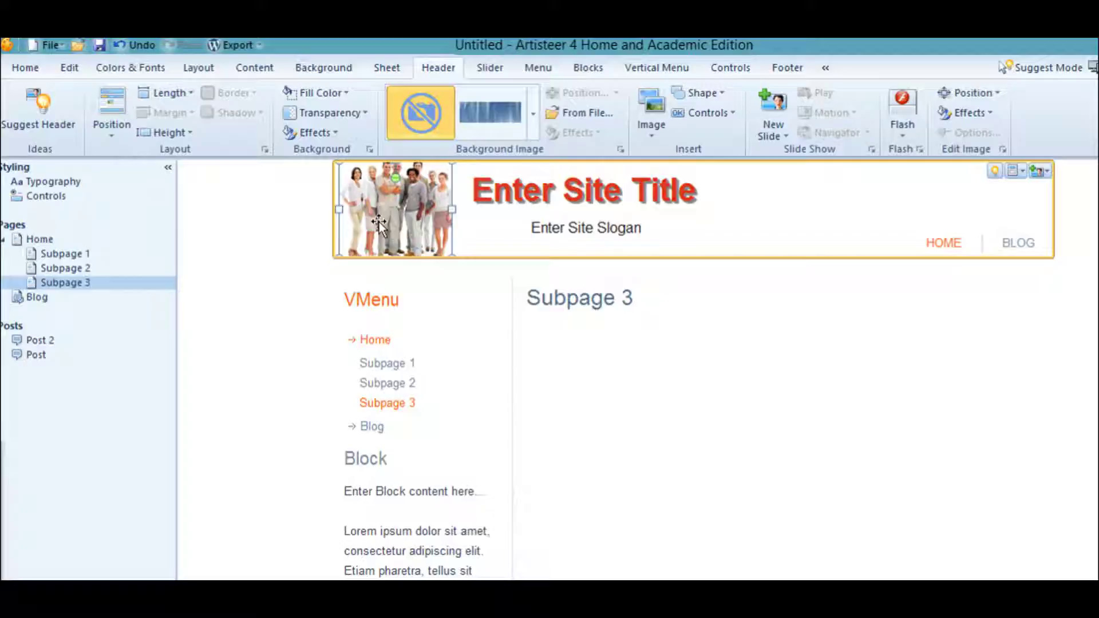
pyautogui.moveTo(453, 256); pyautogui.dragTo(444, 252)
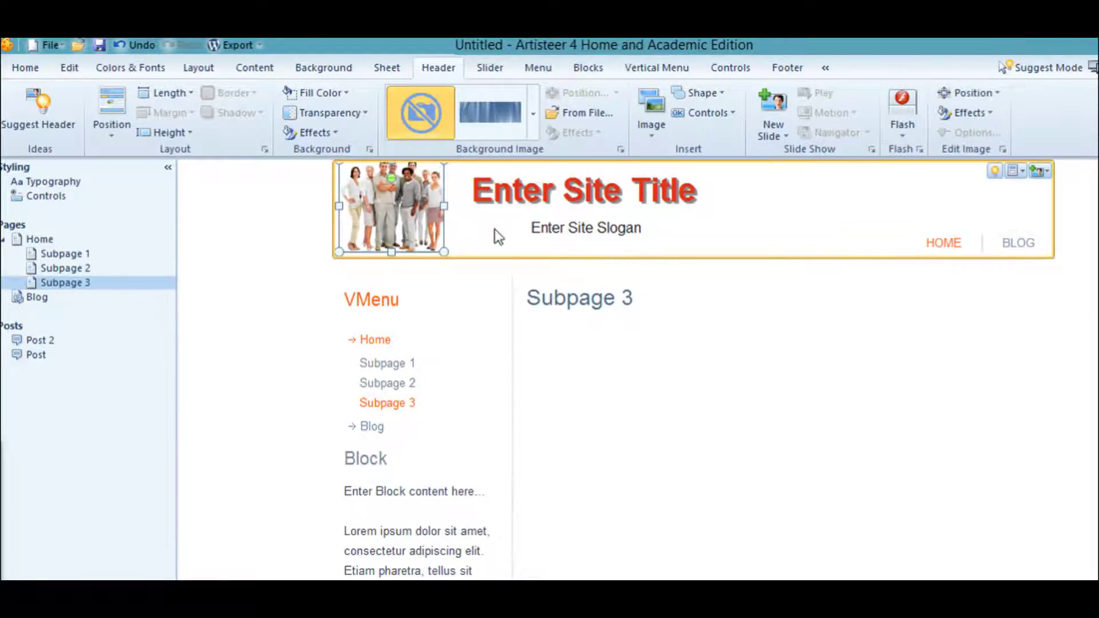
# - Centre the picture, then move the site title and slogan to the right
pyautogui.click(999, 93)
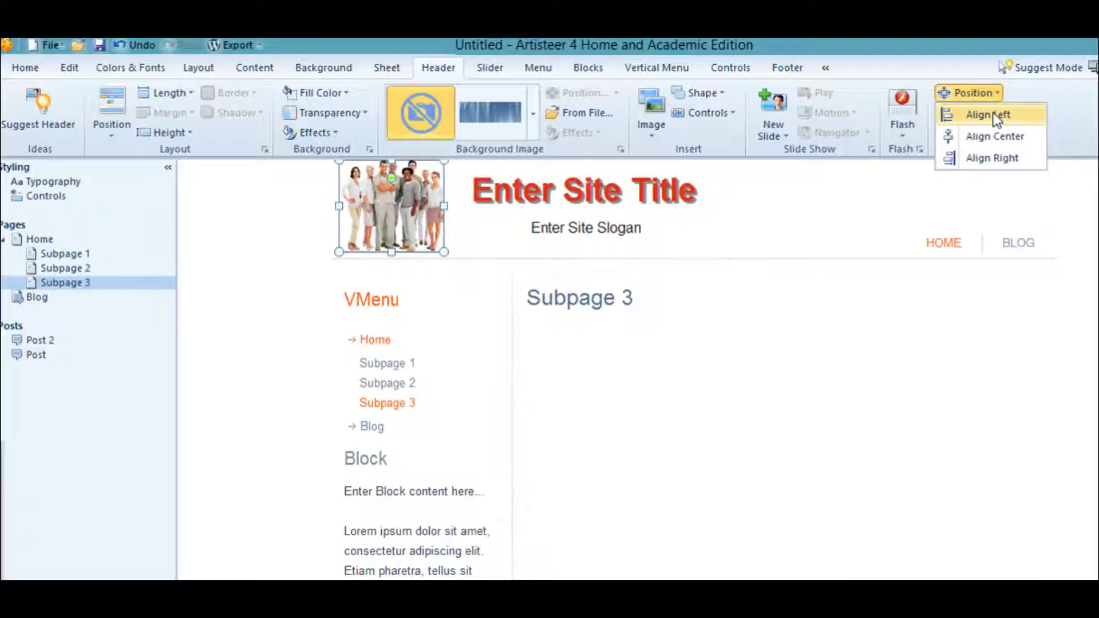
pyautogui.click(984, 142)
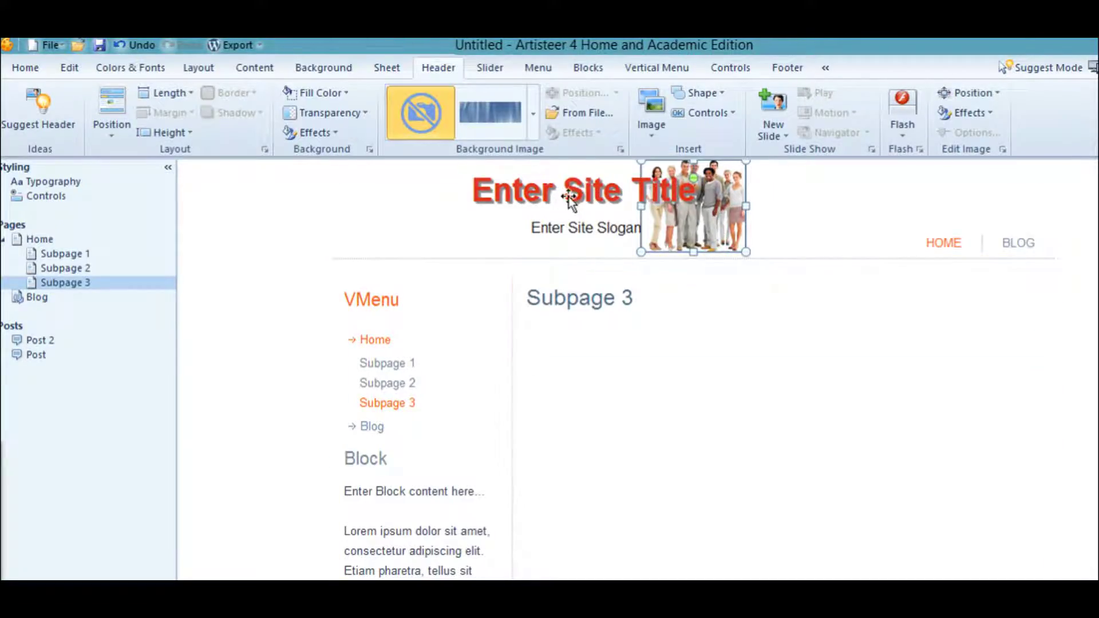
pyautogui.click(548, 194)
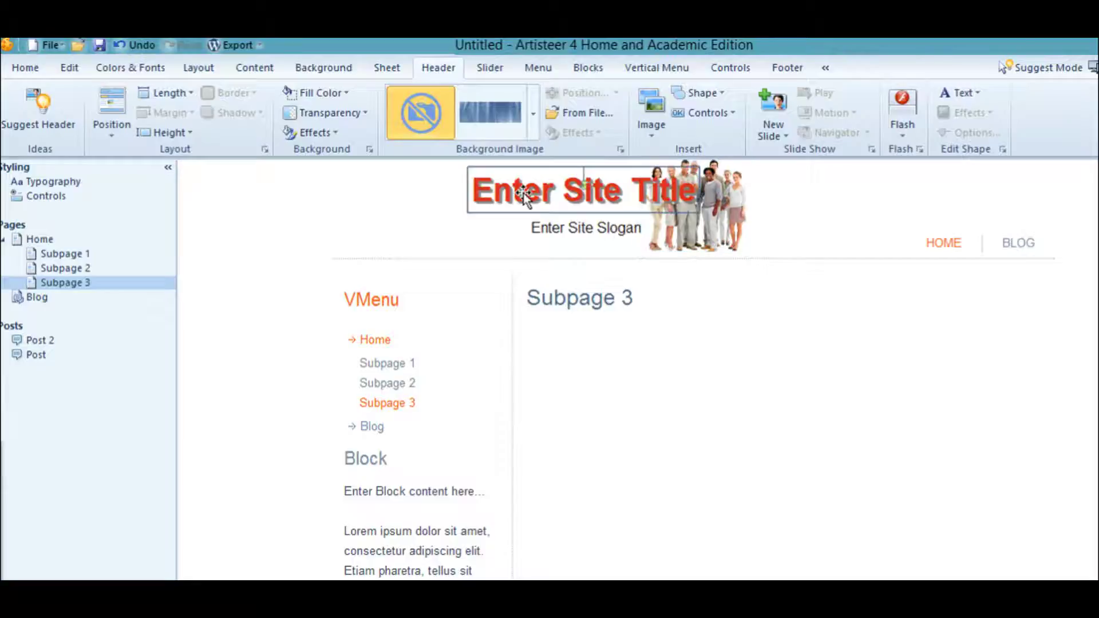
pyautogui.moveTo(523, 195); pyautogui.dragTo(648, 196)
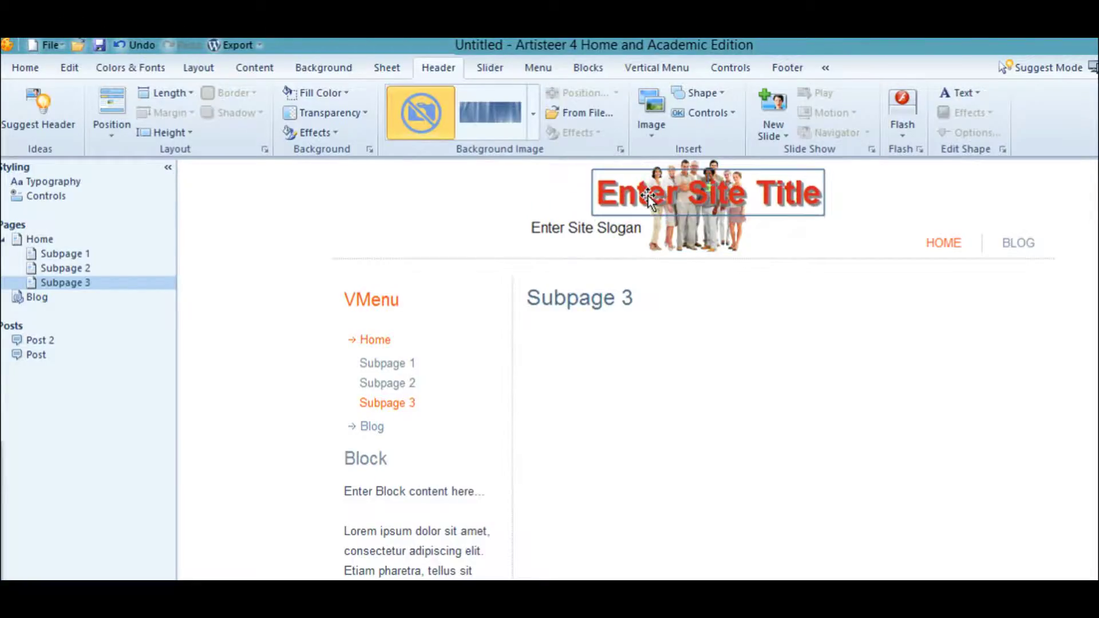
pyautogui.click(563, 232)
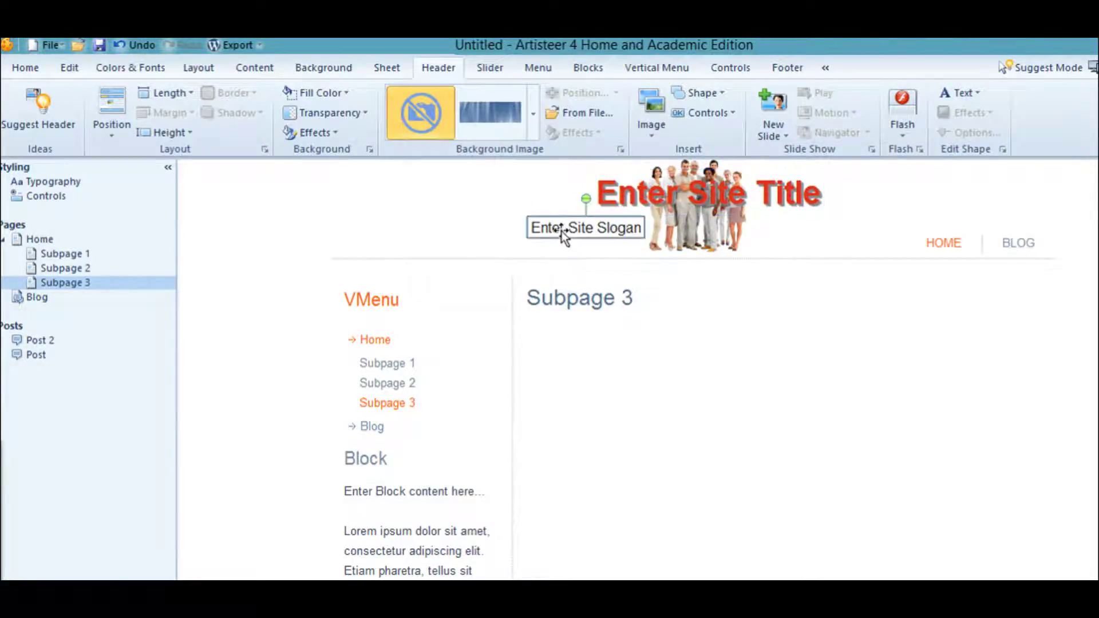
pyautogui.moveTo(562, 231); pyautogui.dragTo(685, 236)
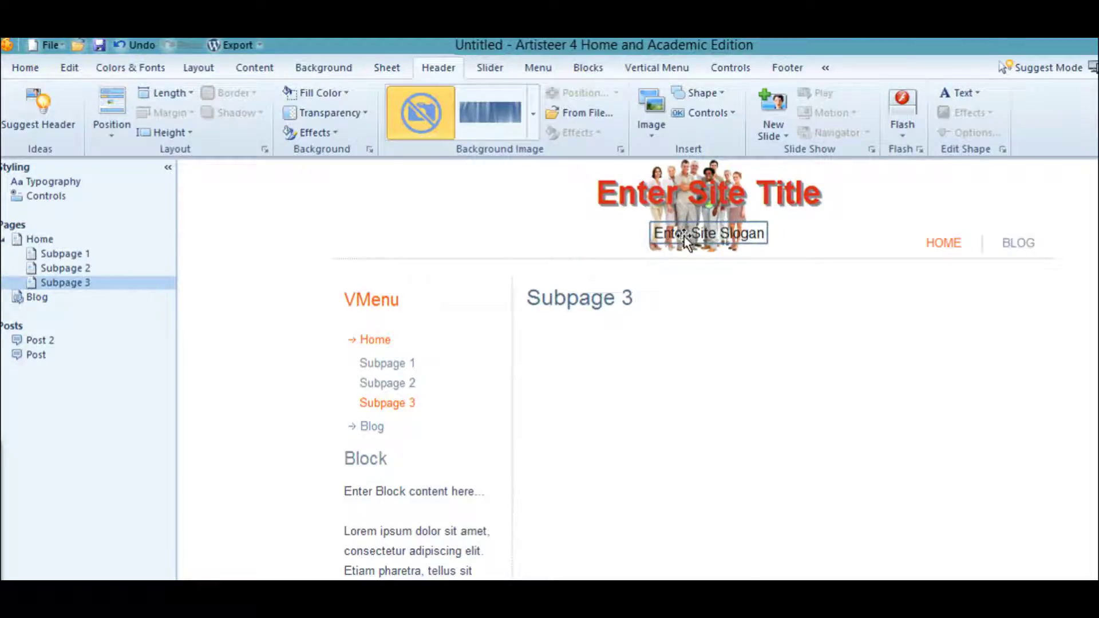
# - Align the people picture to the header's left edge
pyautogui.click(682, 166)
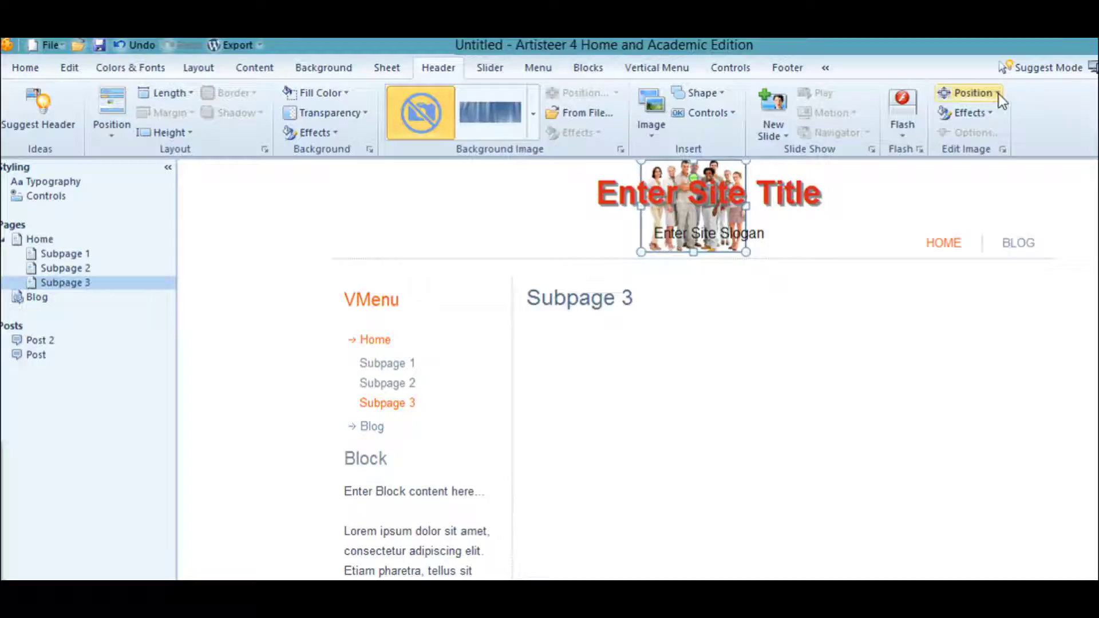
pyautogui.click(996, 92)
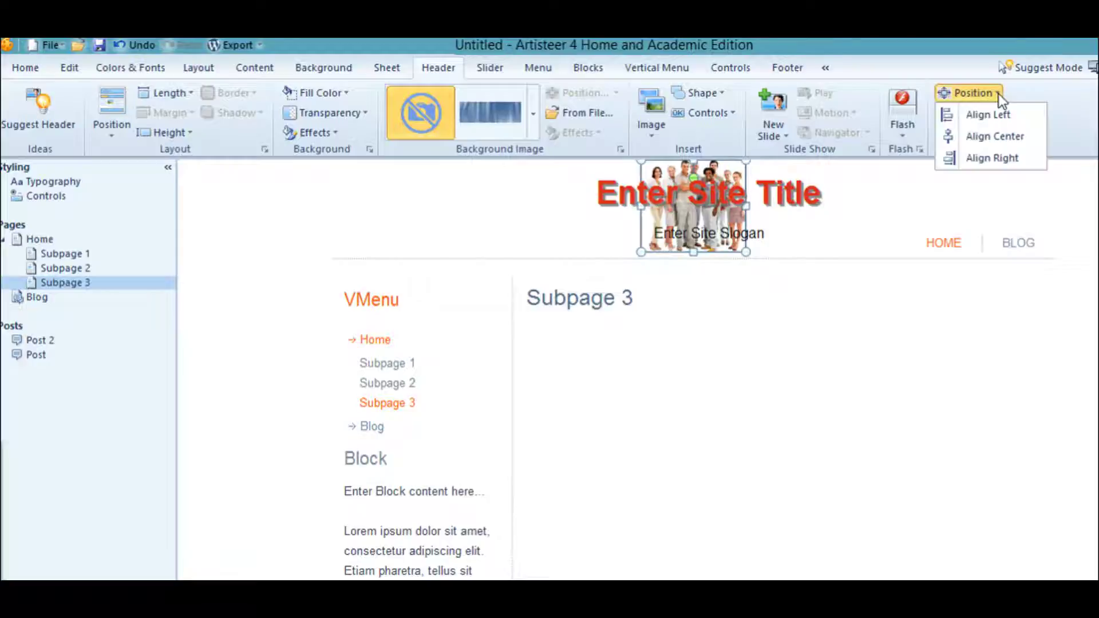
pyautogui.click(974, 114)
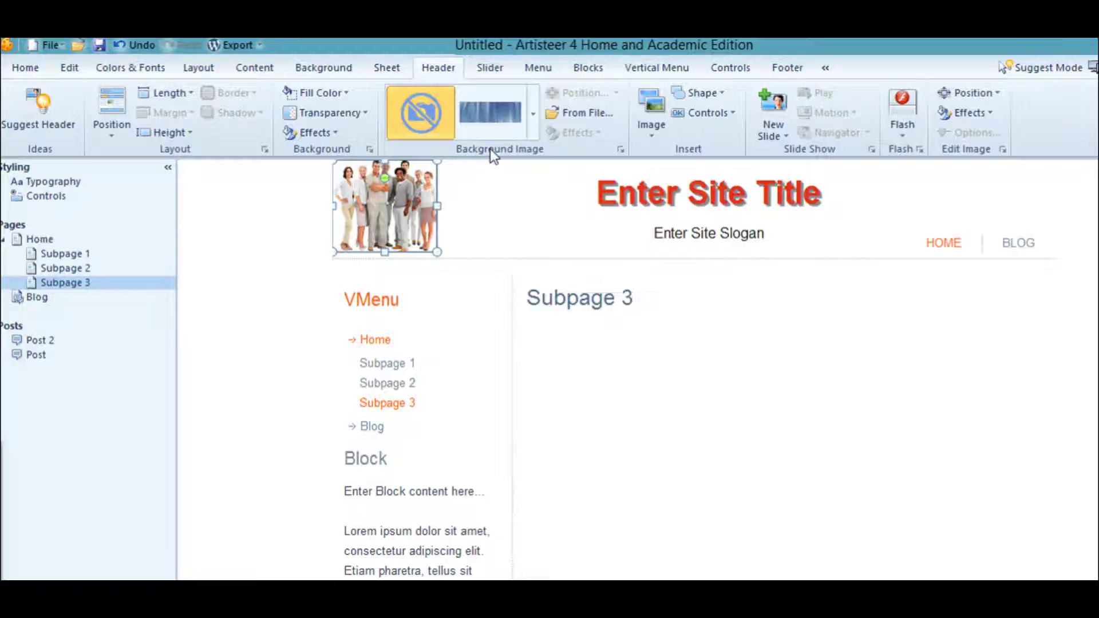
# - Open the Header Options background panel, cancelling the From File image dialog
pyautogui.click(579, 113)
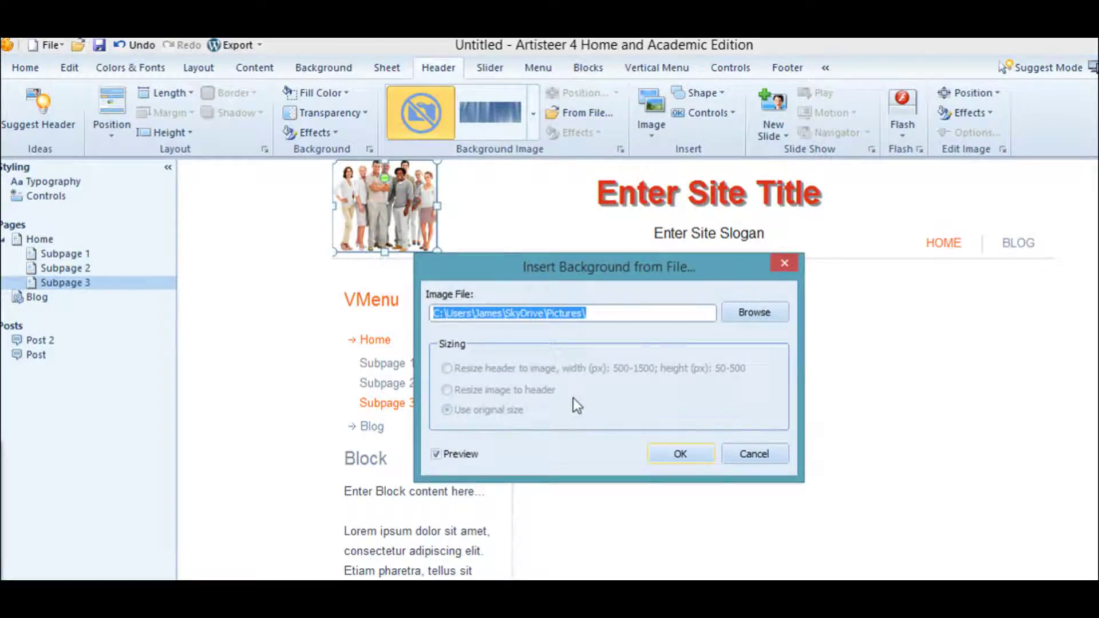
pyautogui.click(755, 454)
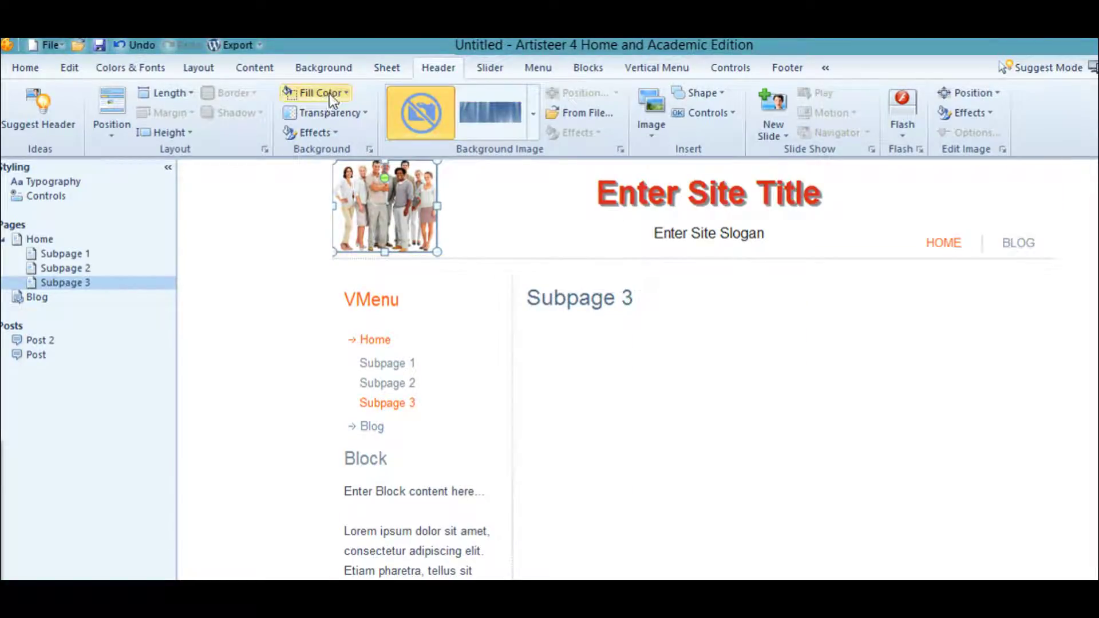
pyautogui.click(372, 151)
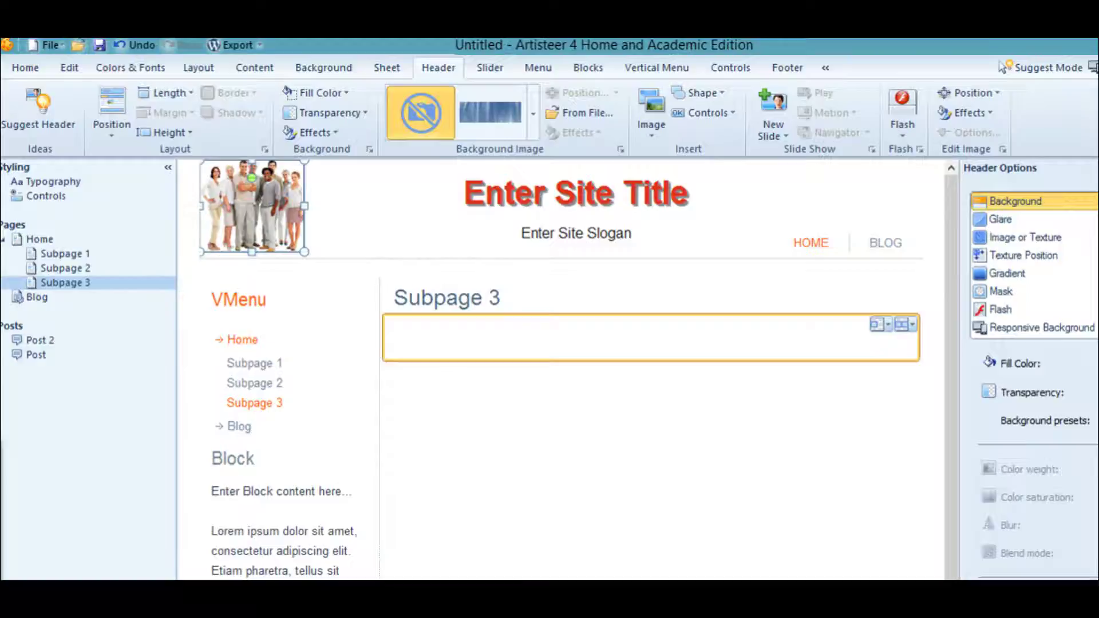
pyautogui.click(348, 94)
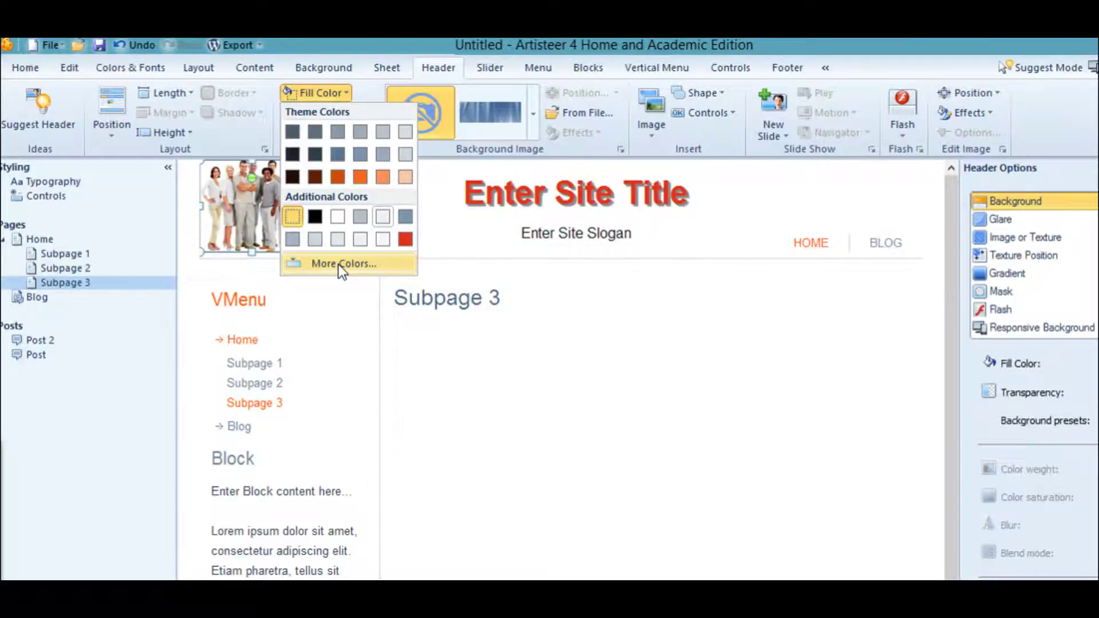
pyautogui.click(723, 207)
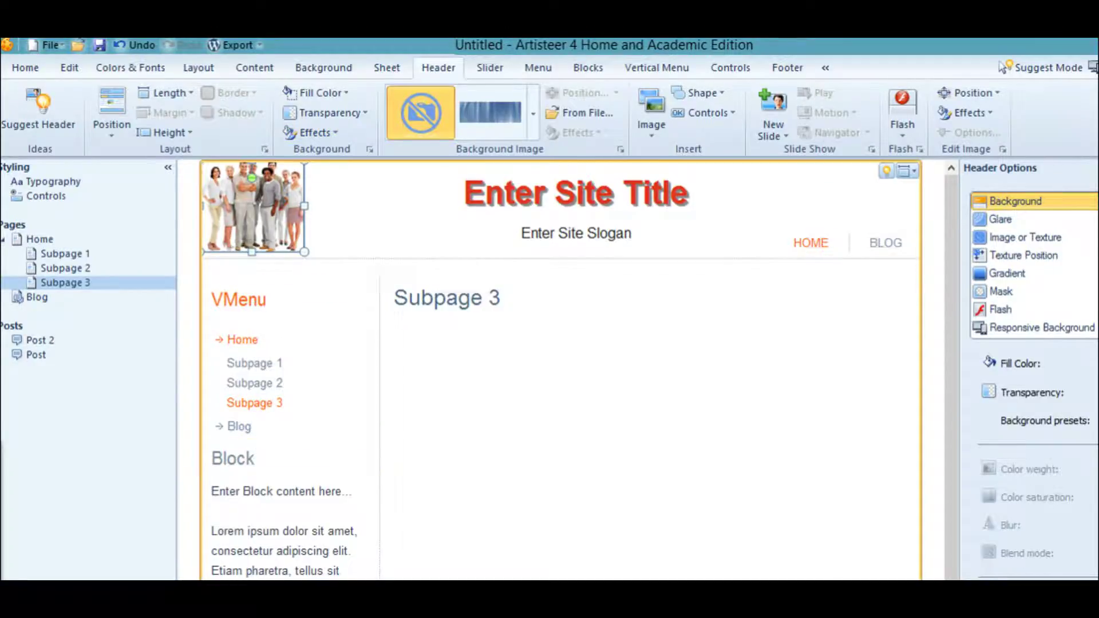
pyautogui.moveTo(395, 578)
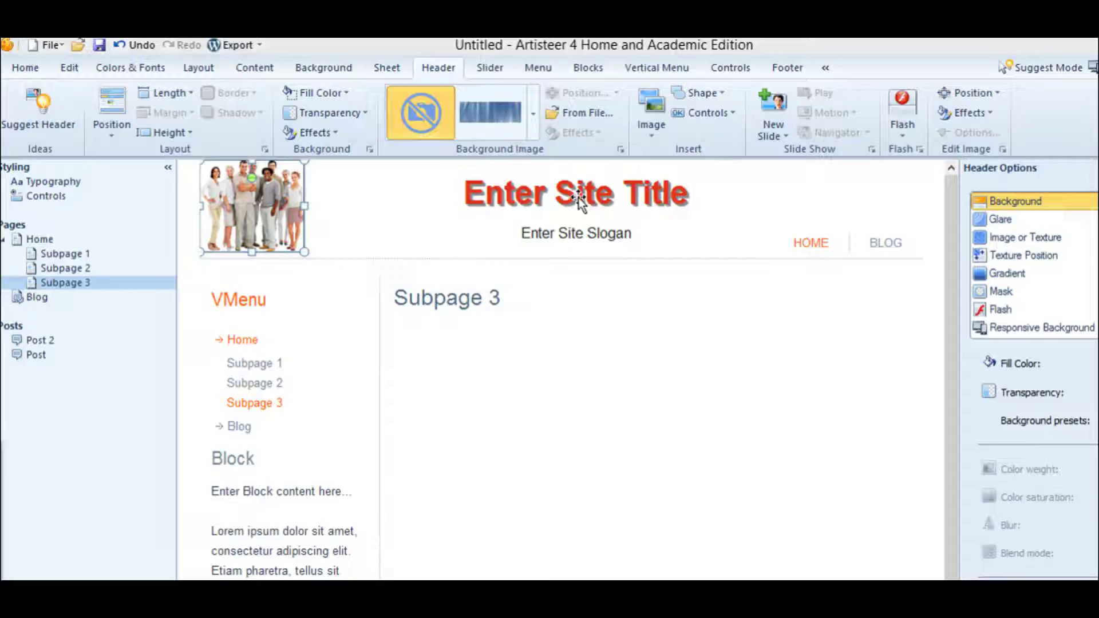
# - Preview frosted, grass and gold textures, then set the city skyline photo as header background
pyautogui.click(534, 117)
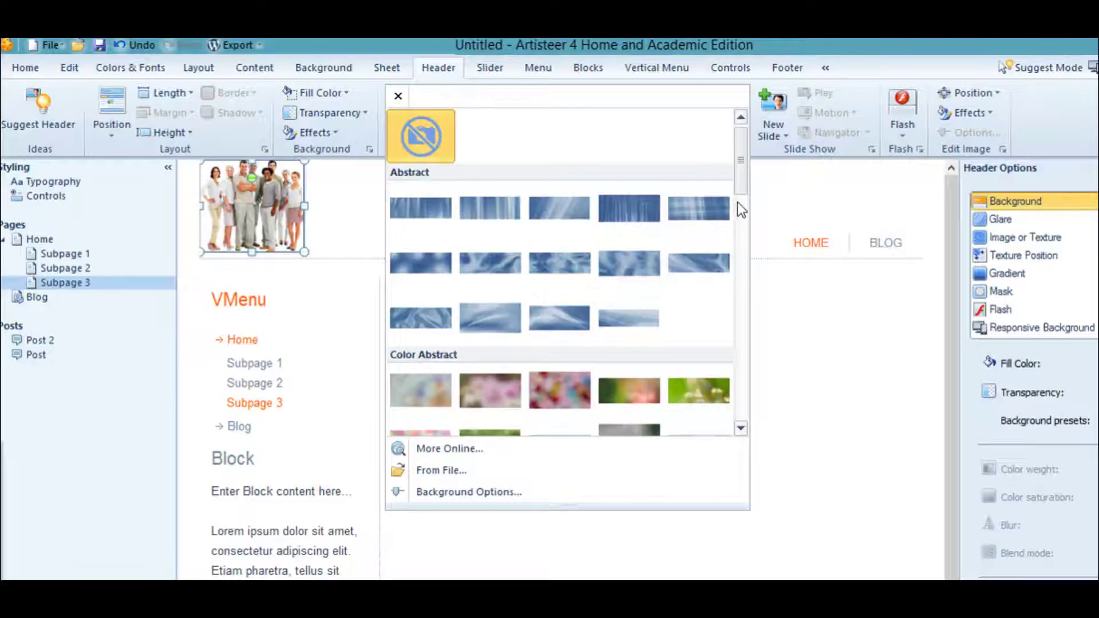
pyautogui.moveTo(737, 186); pyautogui.dragTo(740, 281)
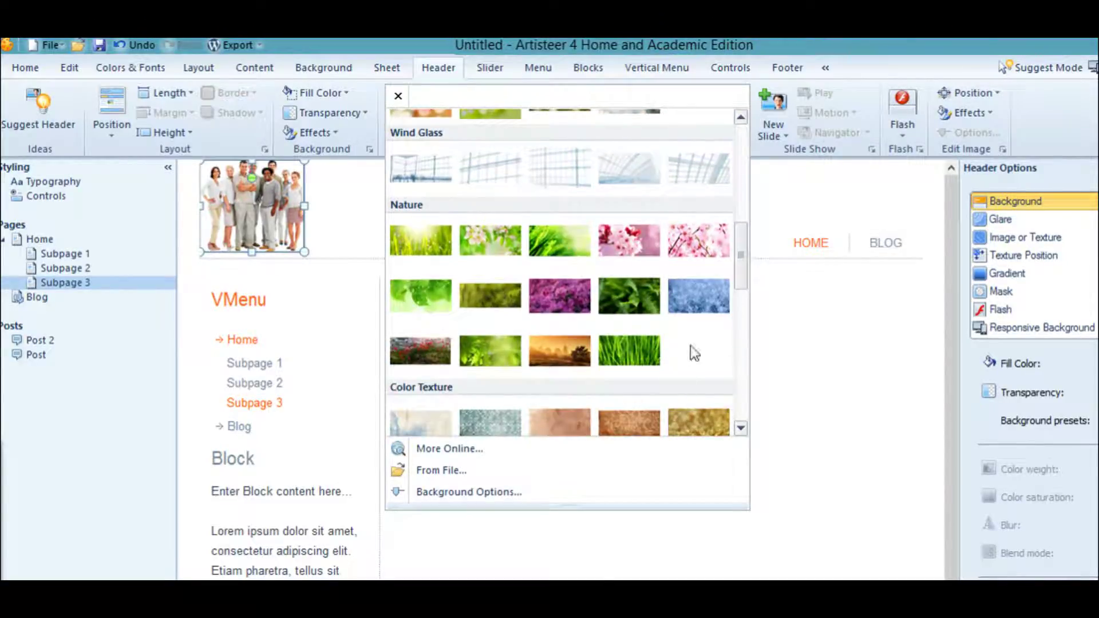
pyautogui.click(693, 305)
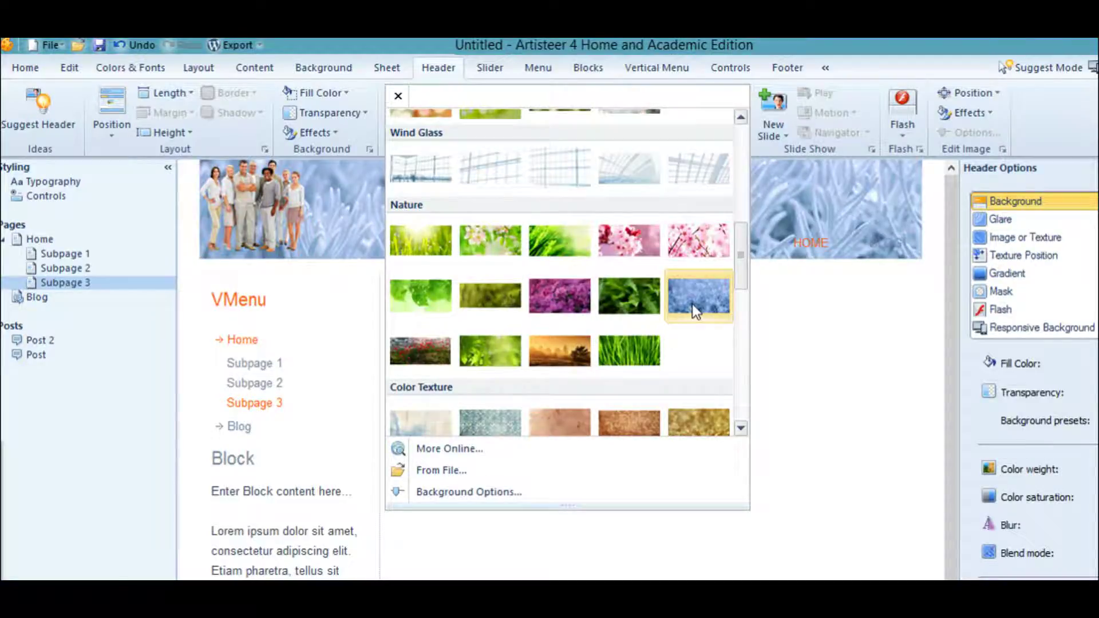
pyautogui.click(627, 345)
pyautogui.moveTo(740, 279); pyautogui.dragTo(740, 345)
pyautogui.click(731, 284)
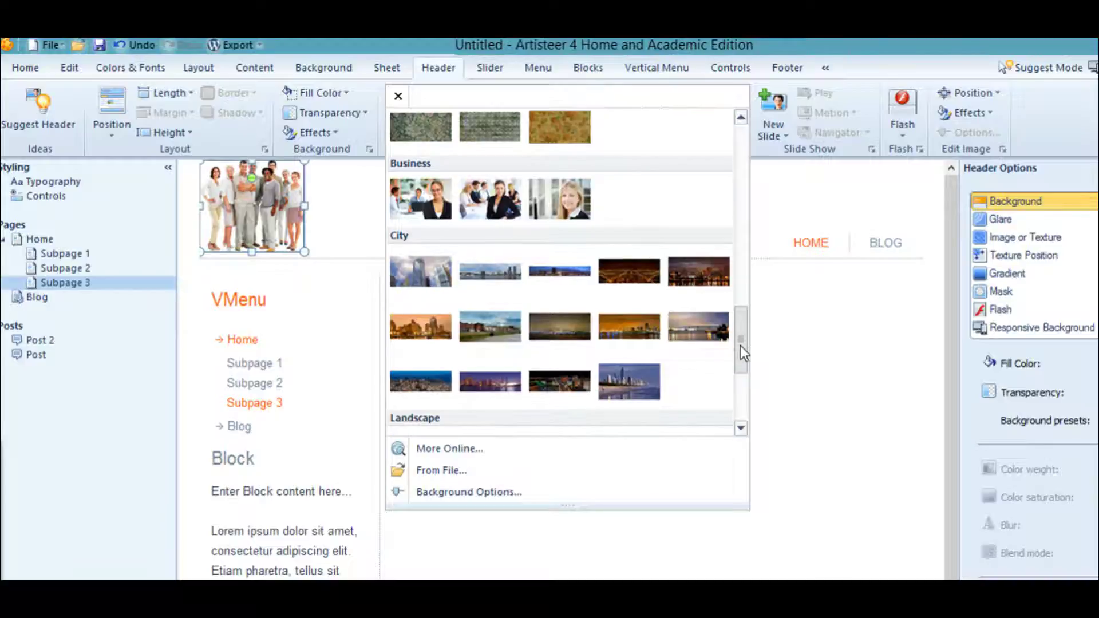
pyautogui.click(504, 279)
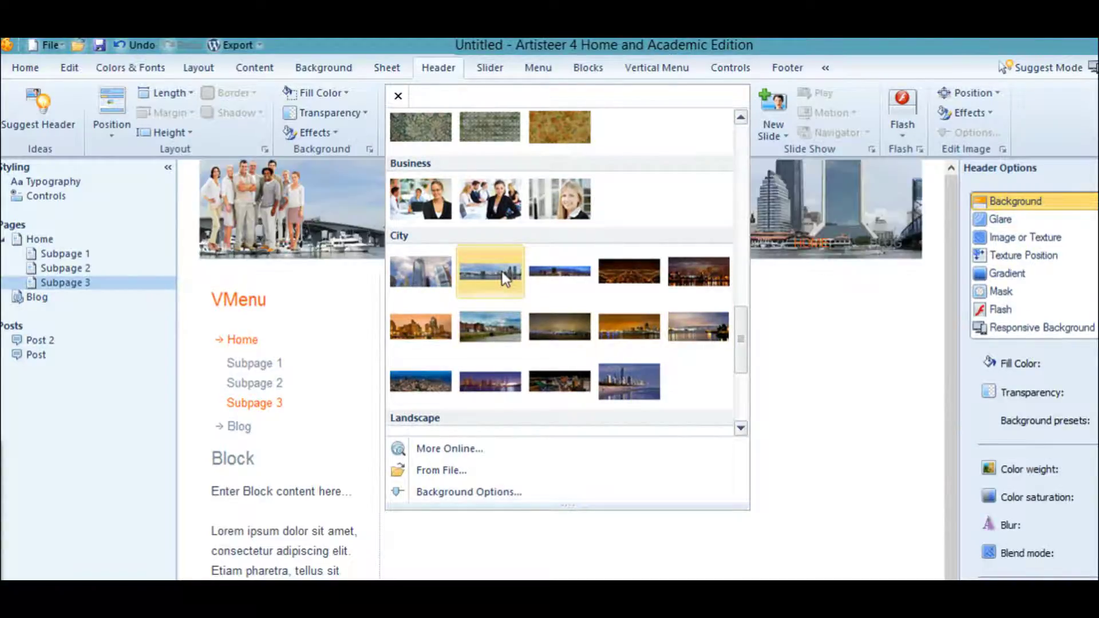
pyautogui.click(503, 273)
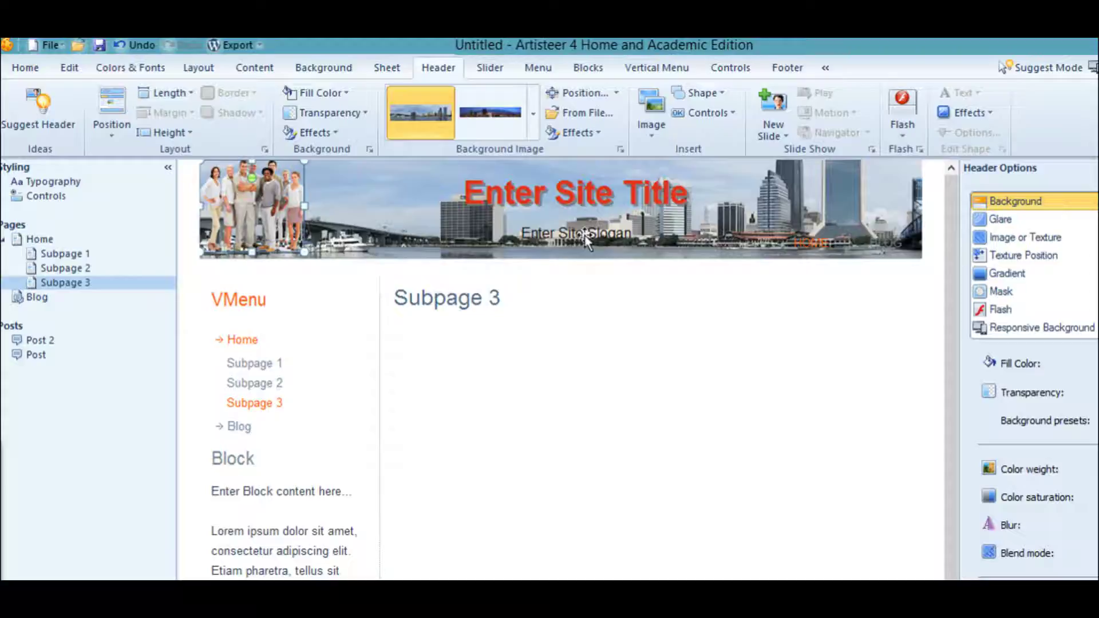
# - Give the 'Enter Site Slogan' text a dark red colour via More Colors
pyautogui.click(585, 234)
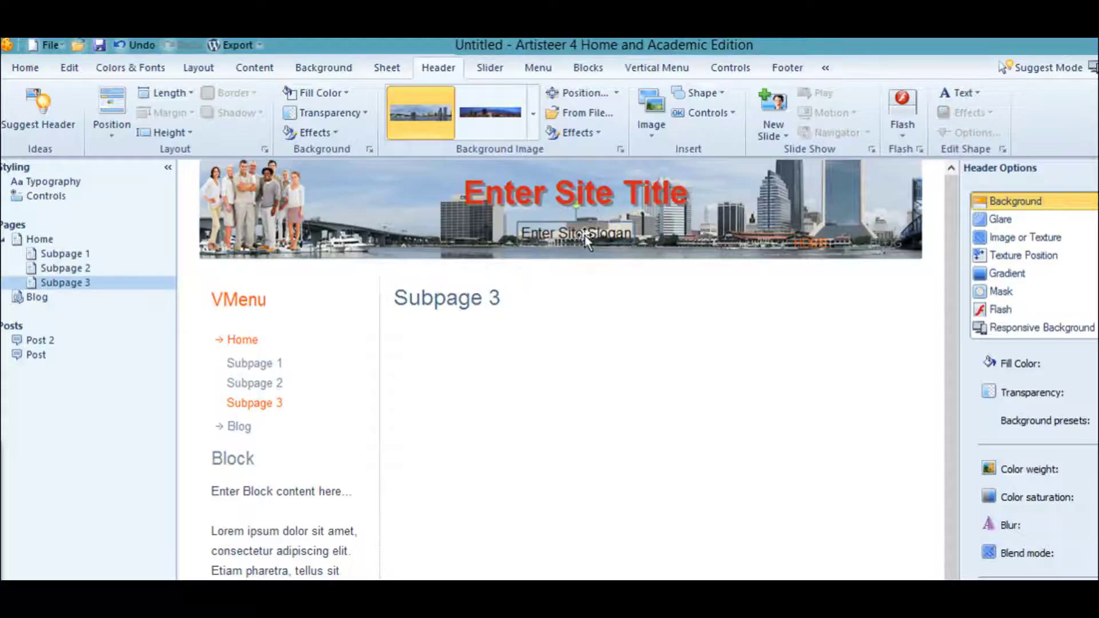
pyautogui.click(977, 97)
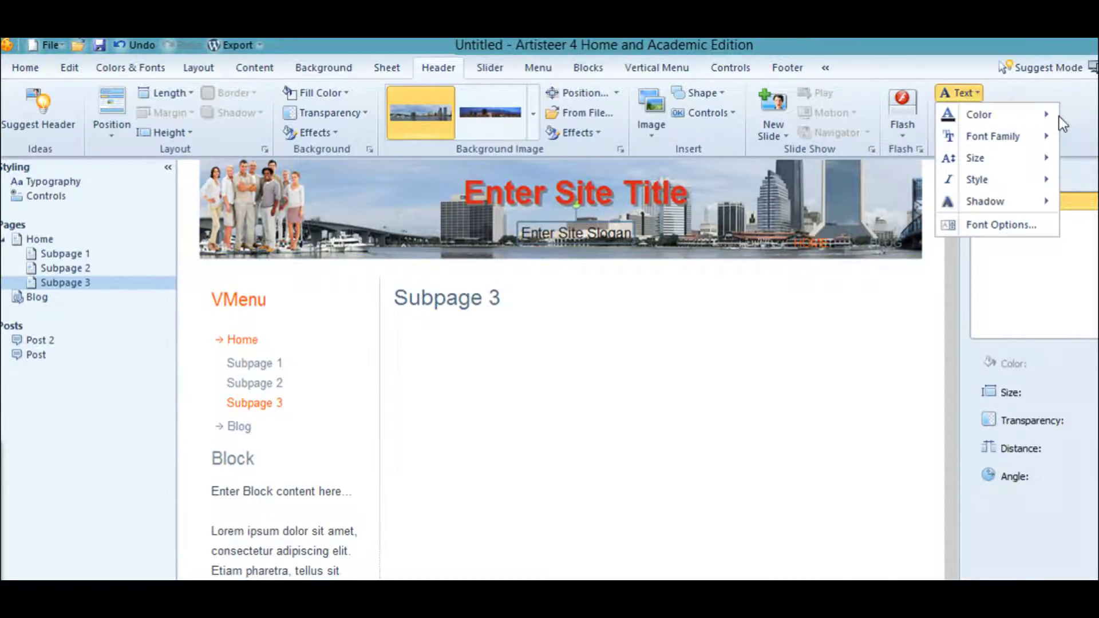
pyautogui.moveTo(1022, 115)
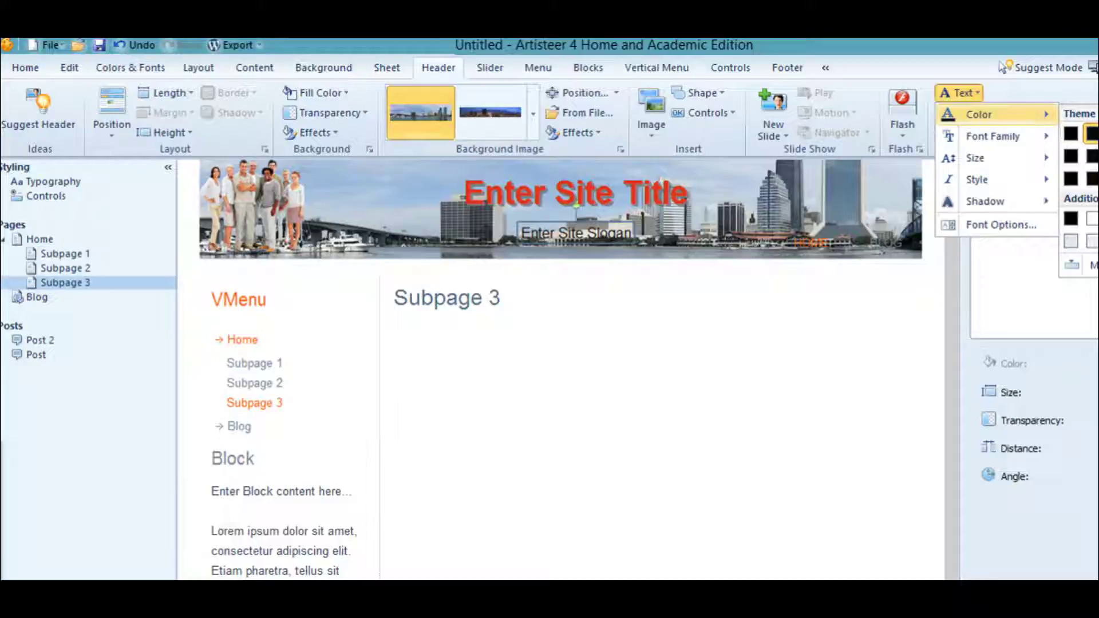
pyautogui.click(1076, 265)
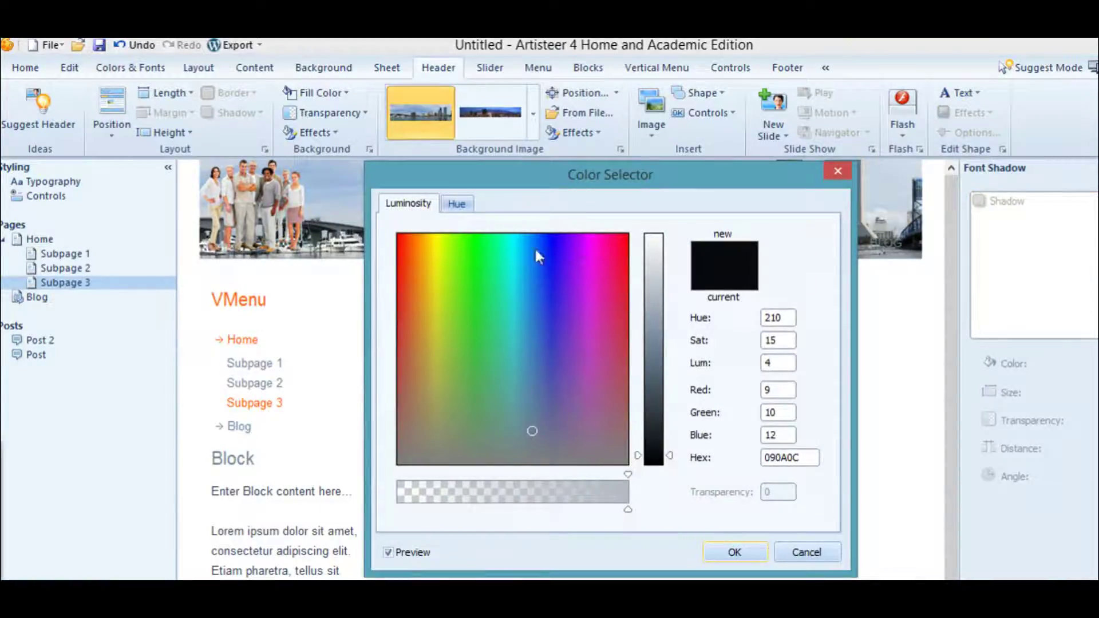
pyautogui.click(402, 236)
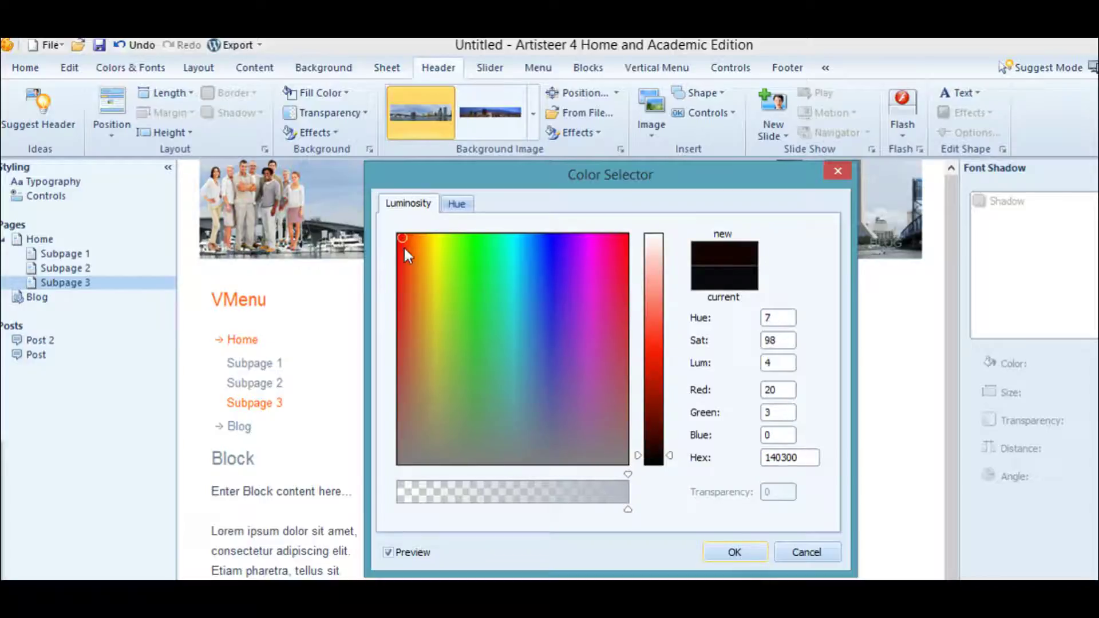
pyautogui.click(730, 553)
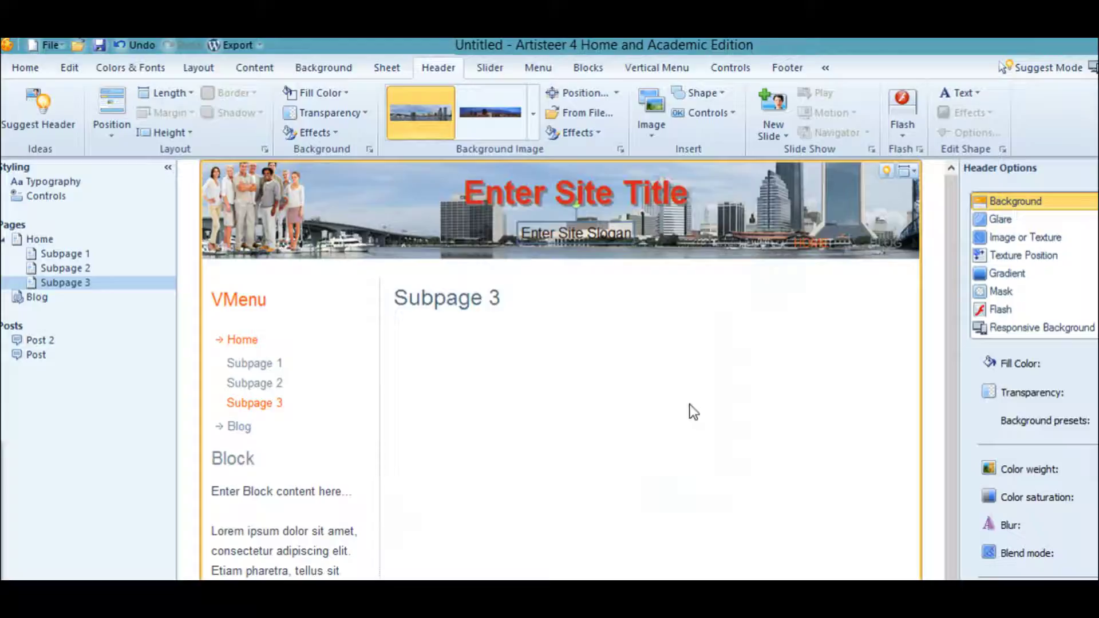
# - Brighten the slogan colour to vivid red FD432B
pyautogui.click(589, 235)
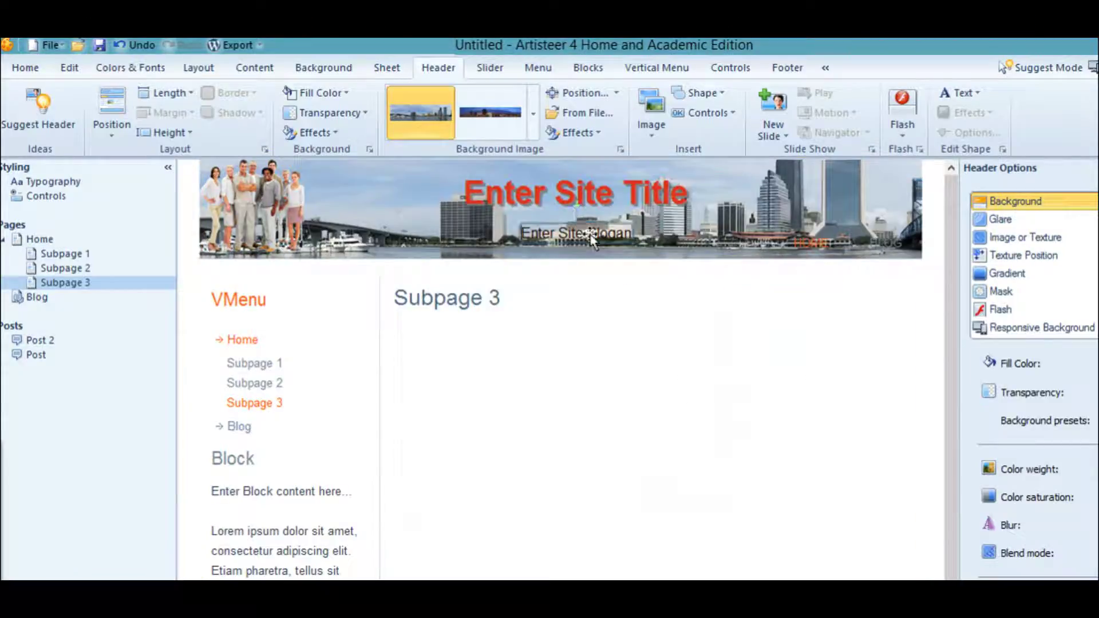
pyautogui.click(977, 92)
pyautogui.moveTo(987, 118)
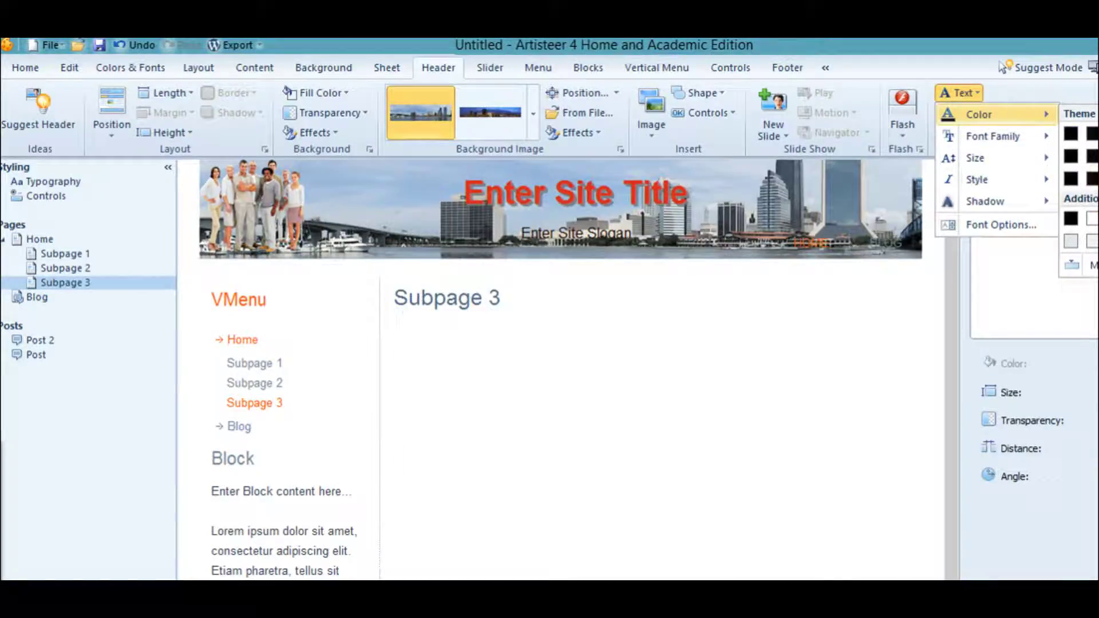
pyautogui.click(1078, 265)
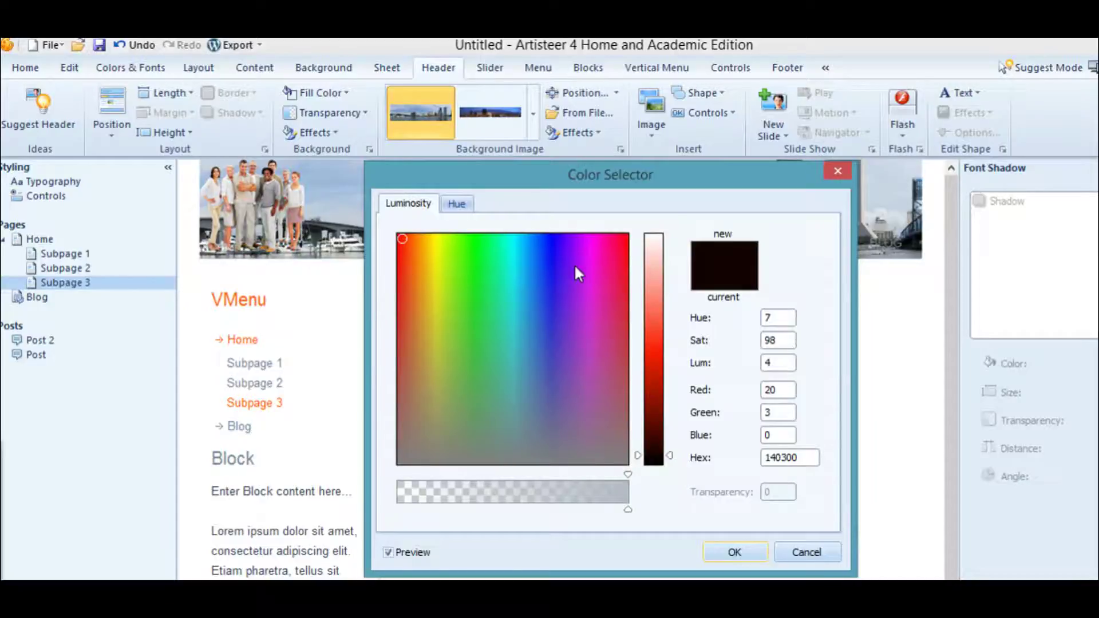
pyautogui.click(651, 330)
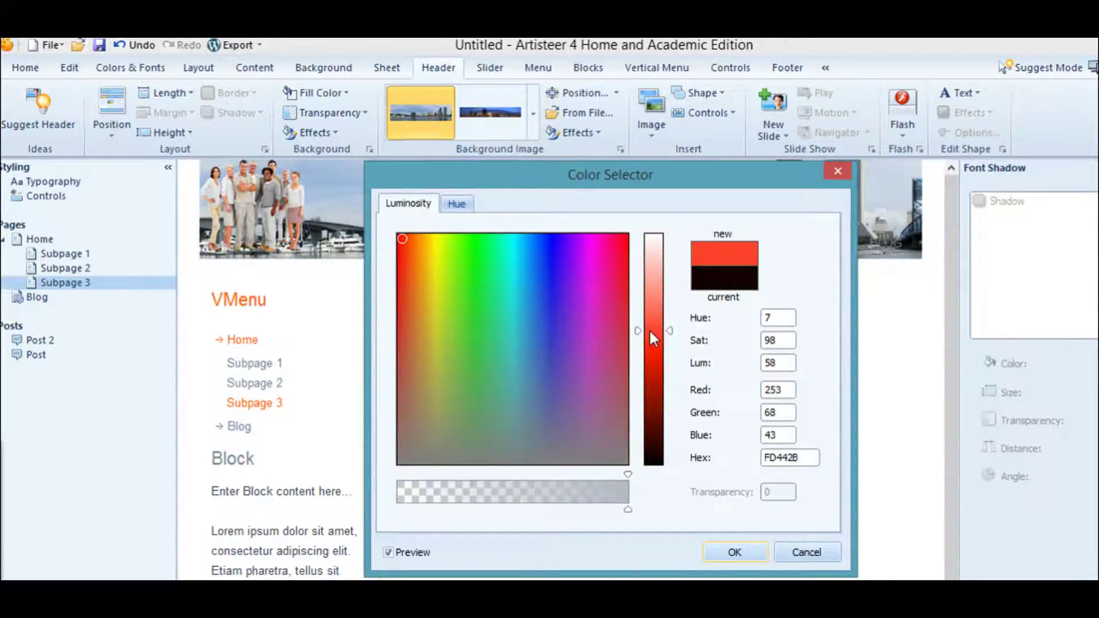
pyautogui.click(736, 553)
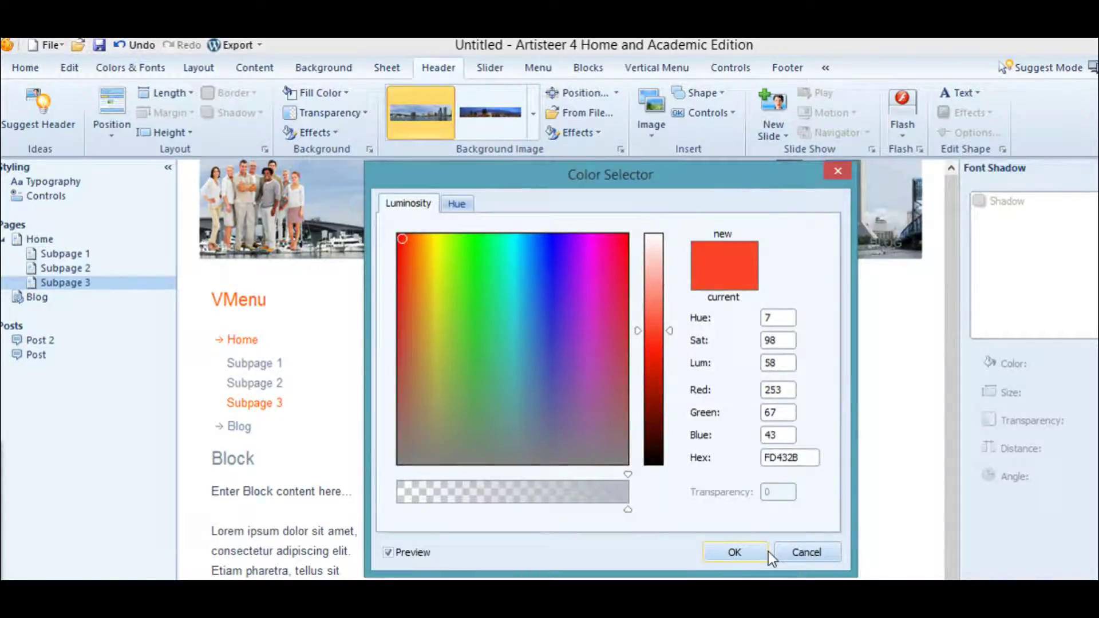
pyautogui.click(734, 550)
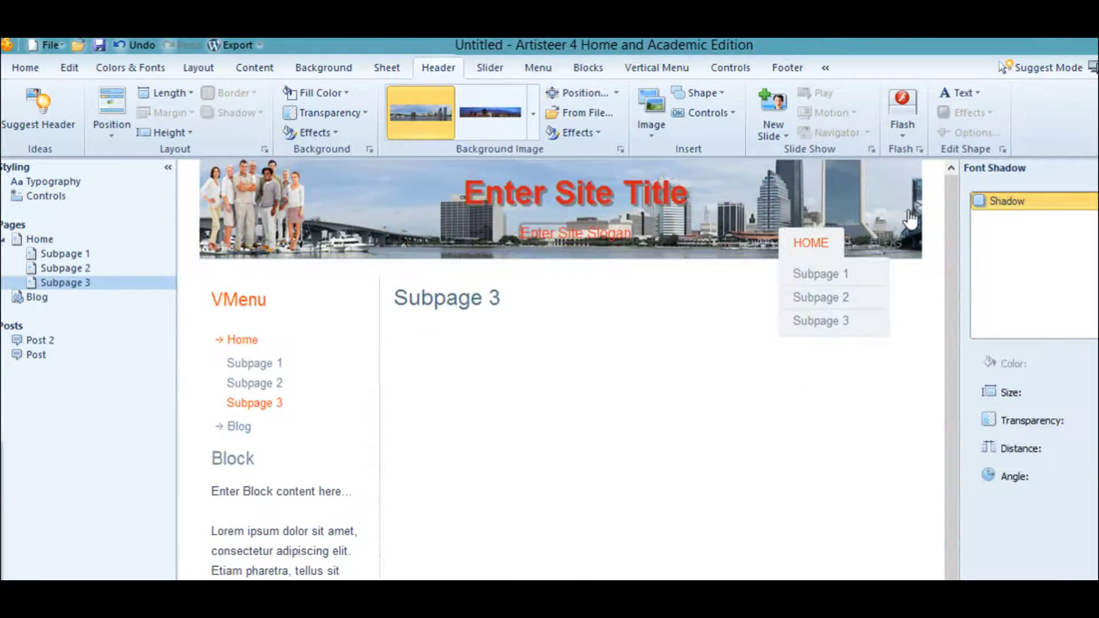
# - Make the slogan text bold italic
pyautogui.click(979, 93)
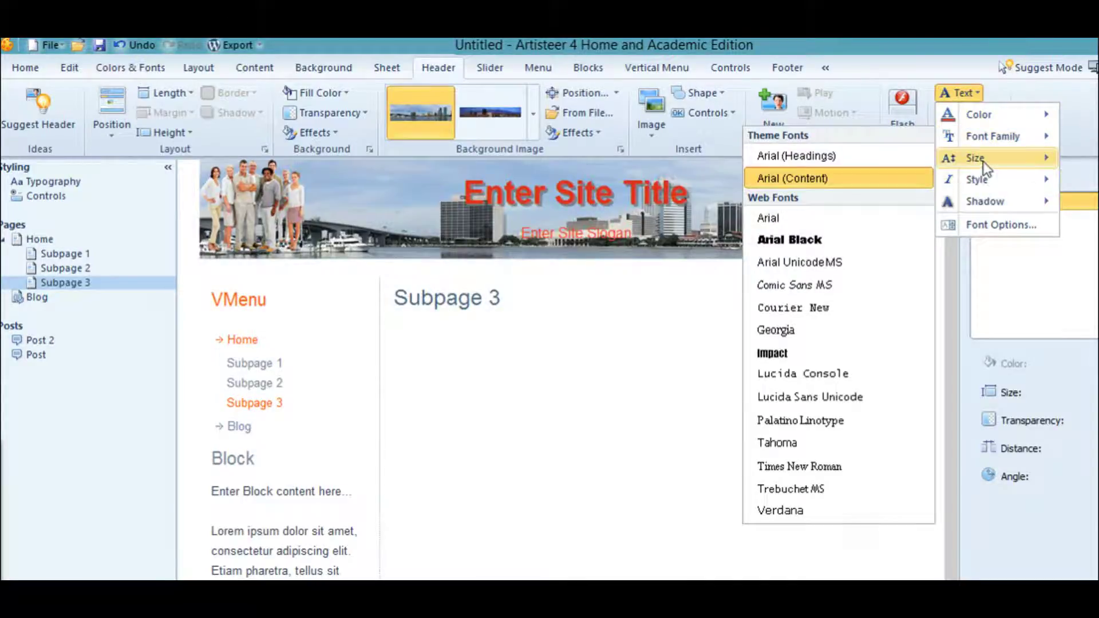
pyautogui.moveTo(985, 166)
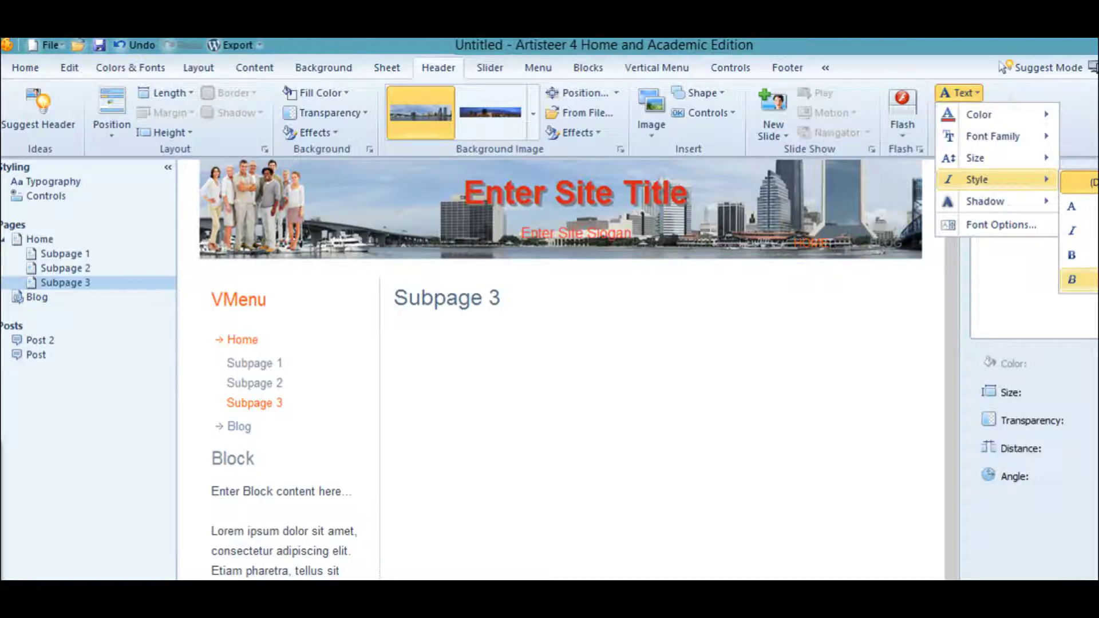
pyautogui.click(1072, 279)
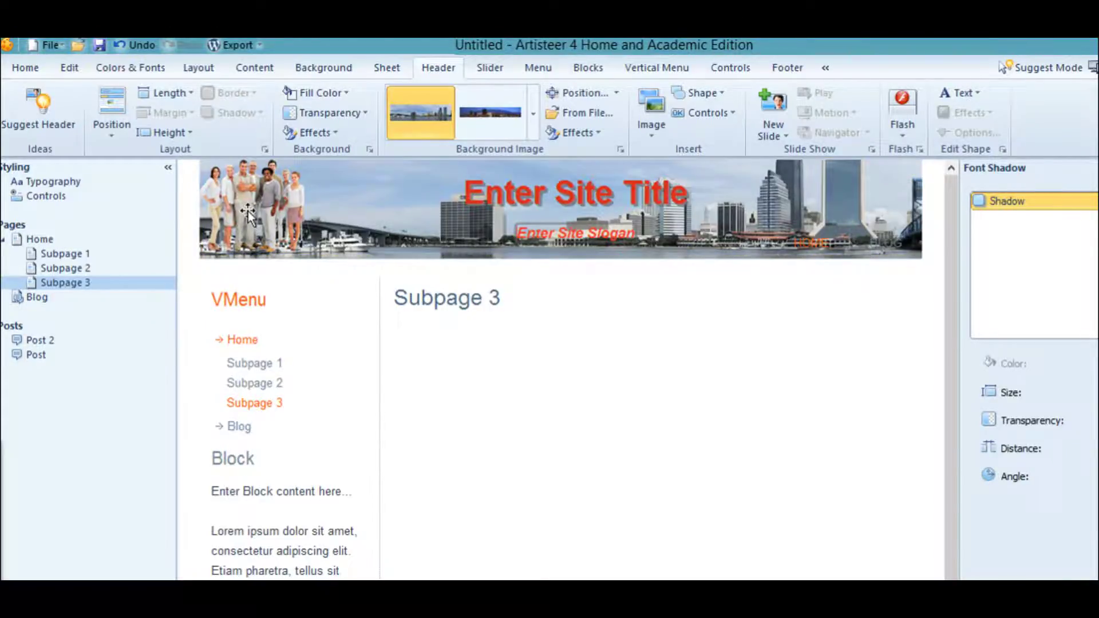
# - Save the Artisteer project to the Desktop under the name mynewtemplate1
pyautogui.click(48, 43)
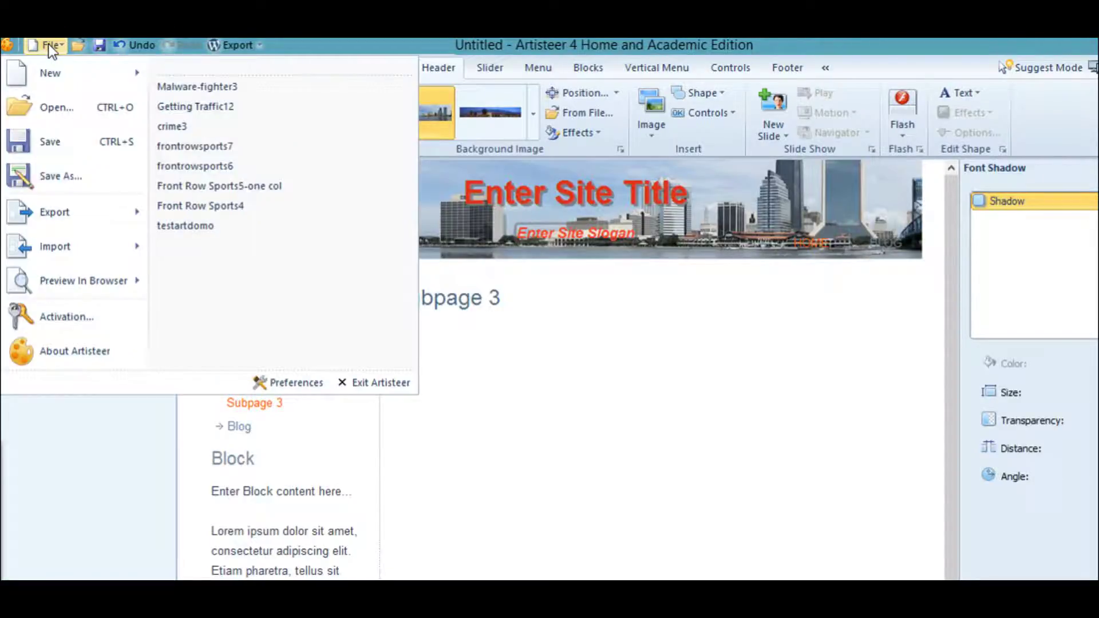
pyautogui.click(59, 176)
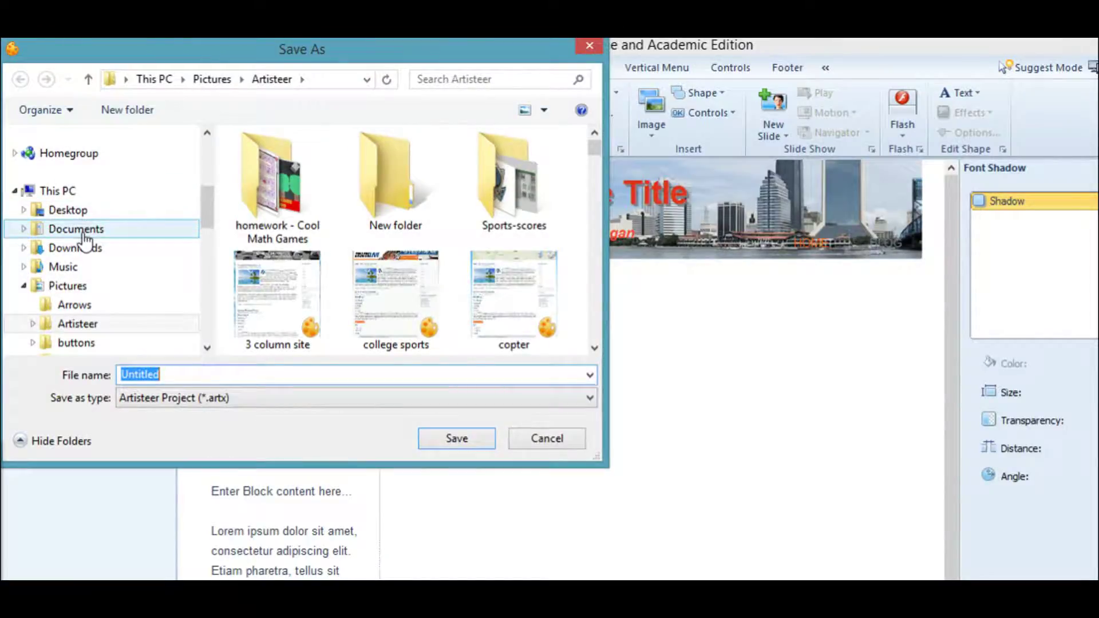
pyautogui.write('mynewtempl')
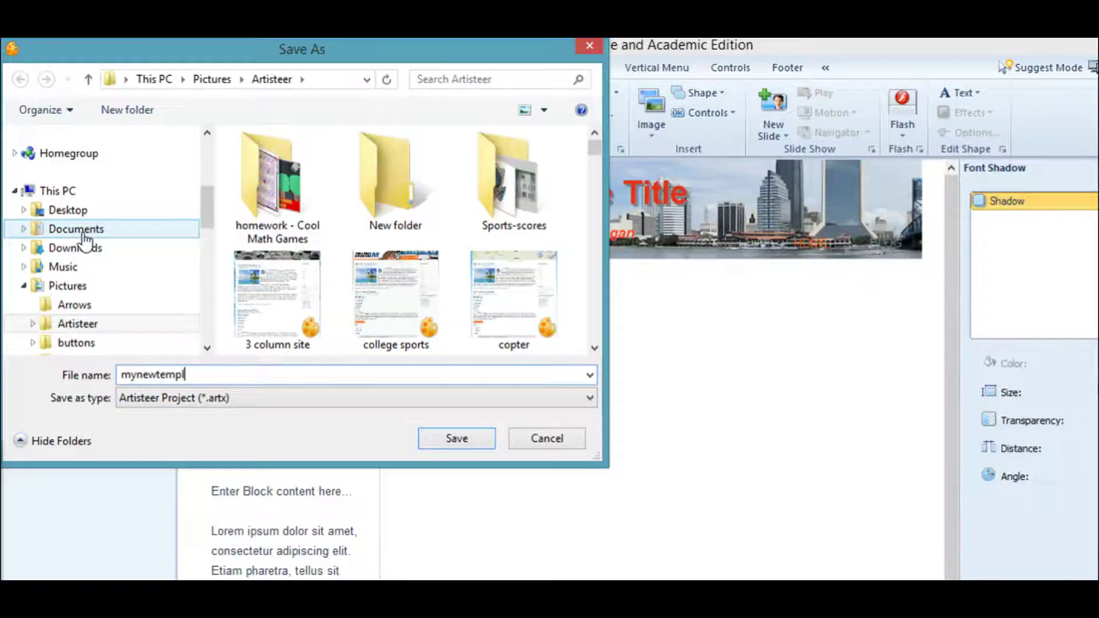
pyautogui.write('ate1')
pyautogui.click(69, 213)
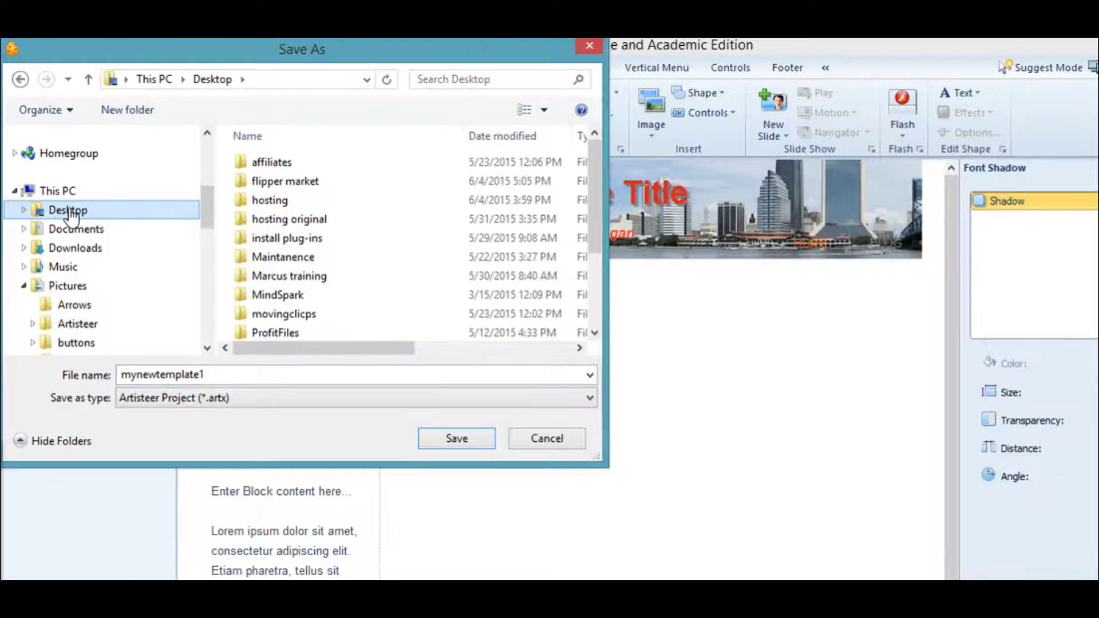
pyautogui.click(463, 440)
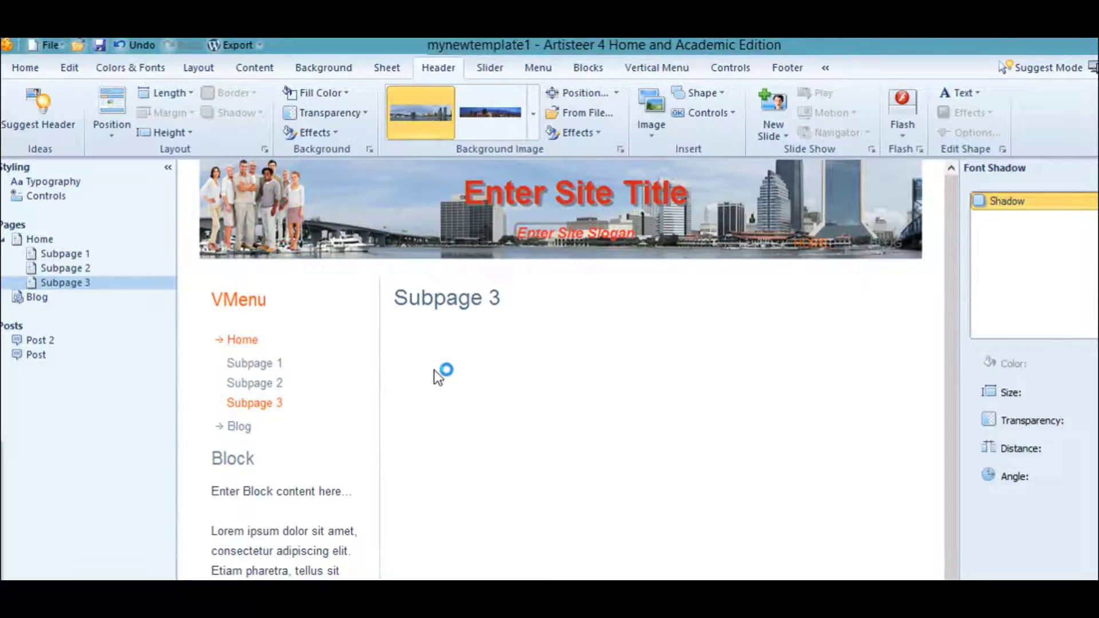
# - Export the design as a WordPress Theme ZIP named testartisteer2 and acknowledge the success message
pyautogui.click(238, 46)
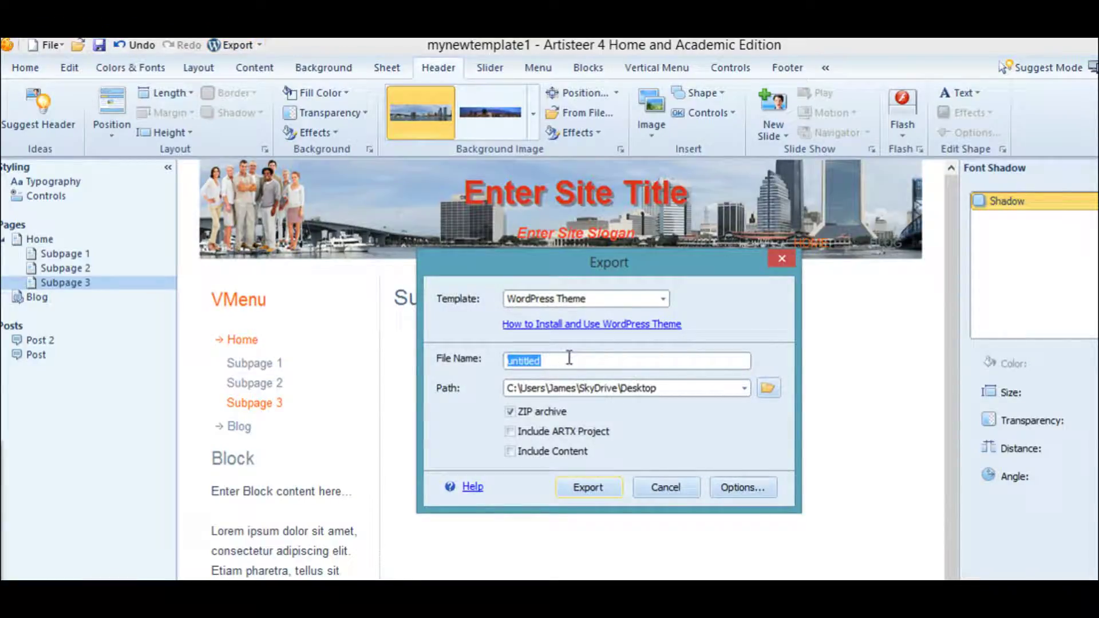
pyautogui.write('may')
pyautogui.press('BackSpace')
pyautogui.press('BackSpace')
pyautogui.write('y')
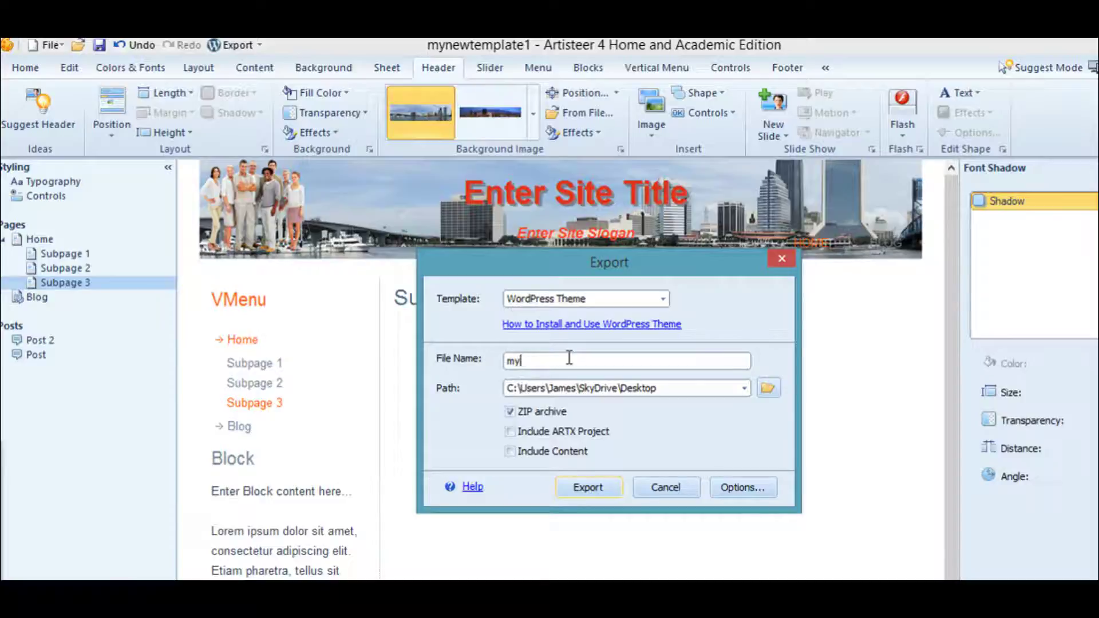
pyautogui.press('BackSpace')
pyautogui.press('BackSpace')
pyautogui.write('testartisteer2')
pyautogui.click(596, 490)
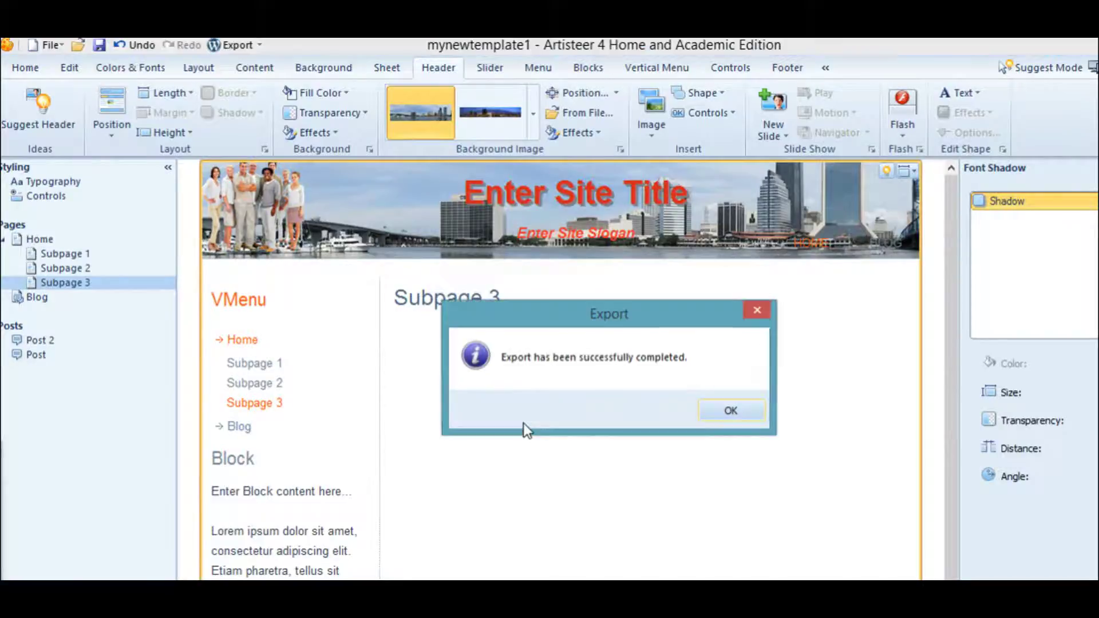
pyautogui.click(737, 409)
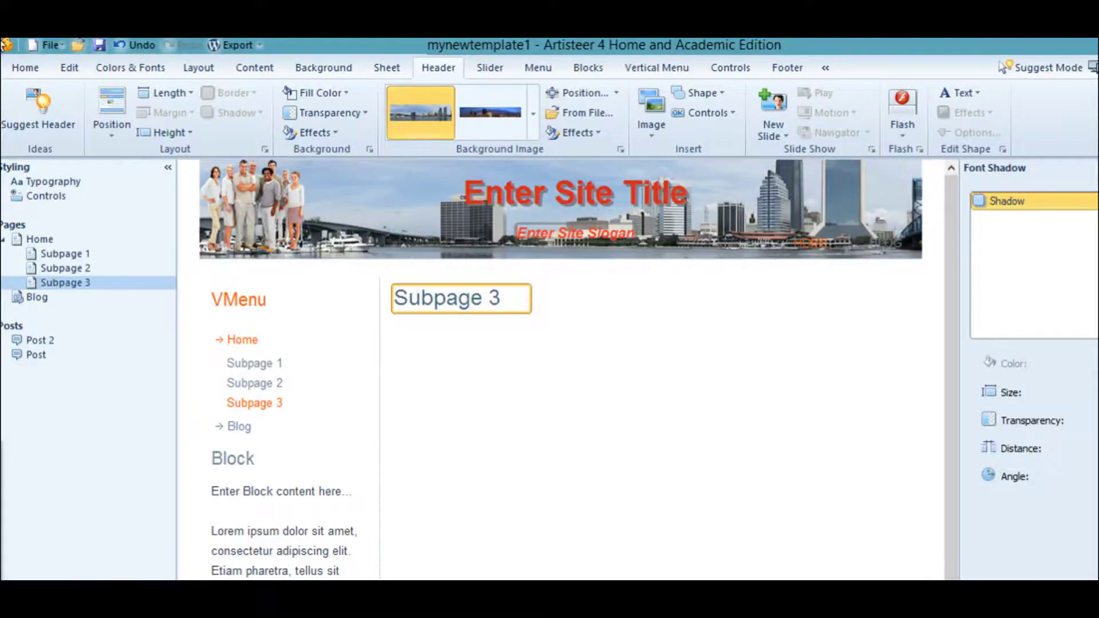
# - Close Artisteer, discarding the project's unsaved changes
pyautogui.click(50, 45)
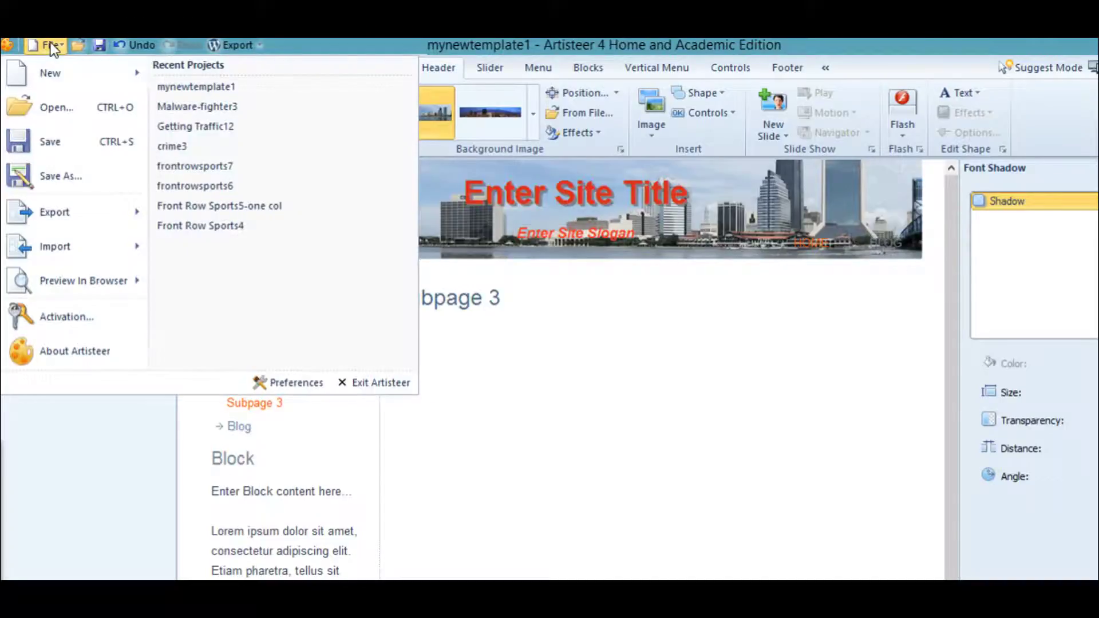
pyautogui.moveTo(66, 218)
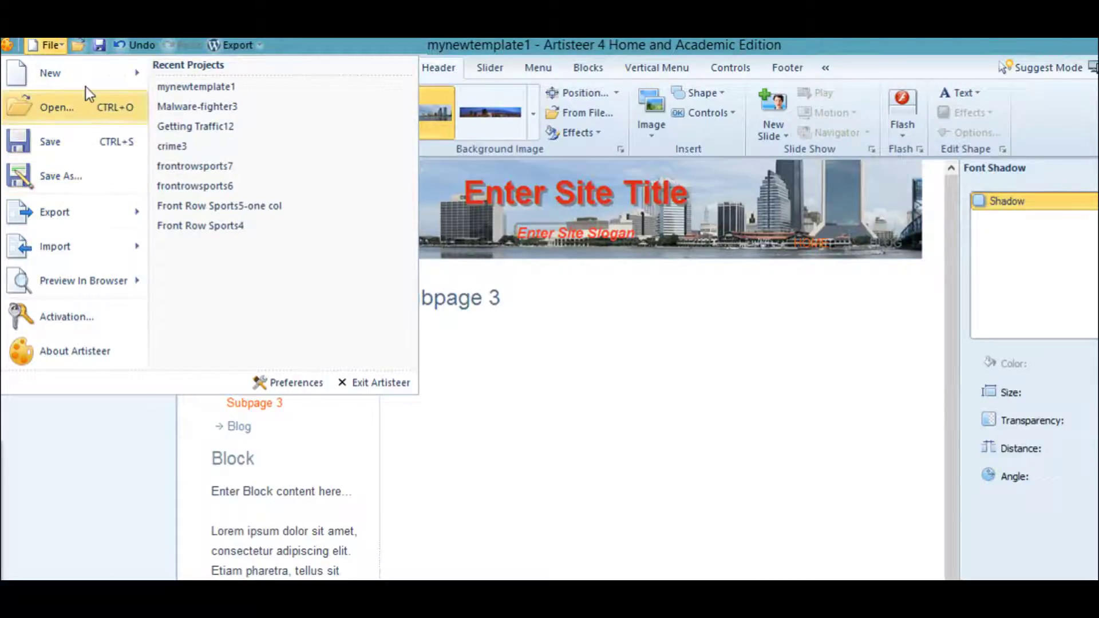
pyautogui.click(7, 46)
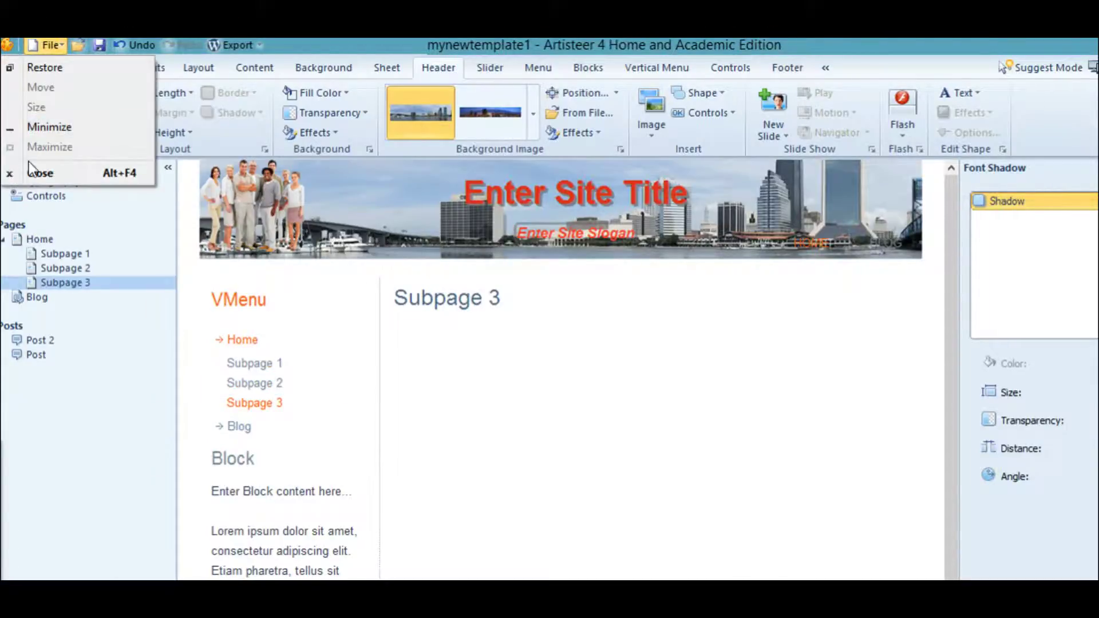
pyautogui.click(43, 171)
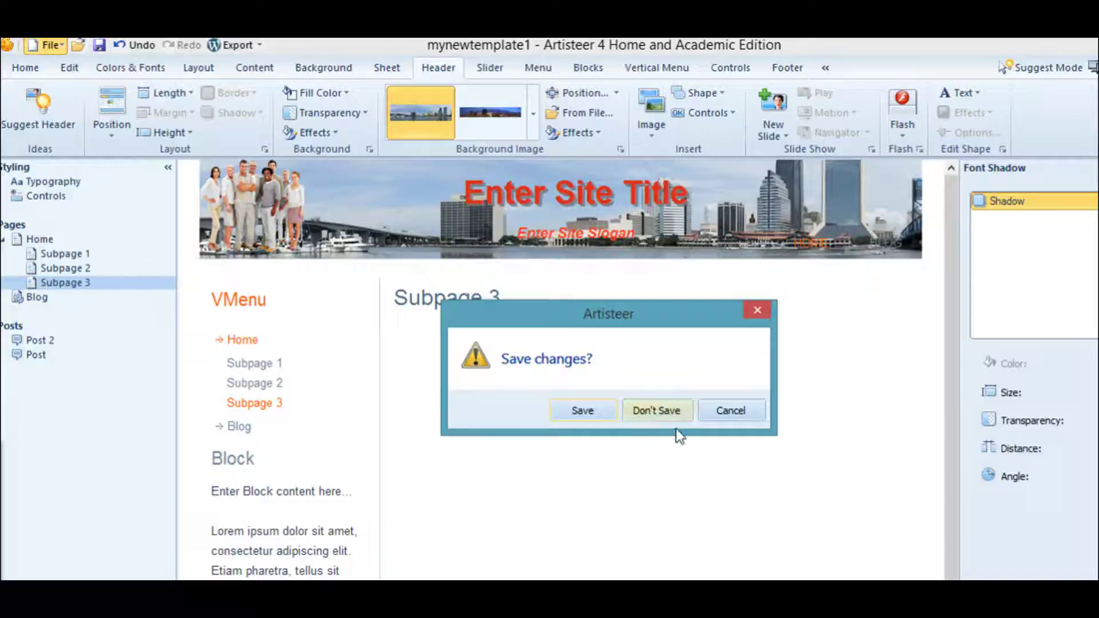
pyautogui.click(655, 407)
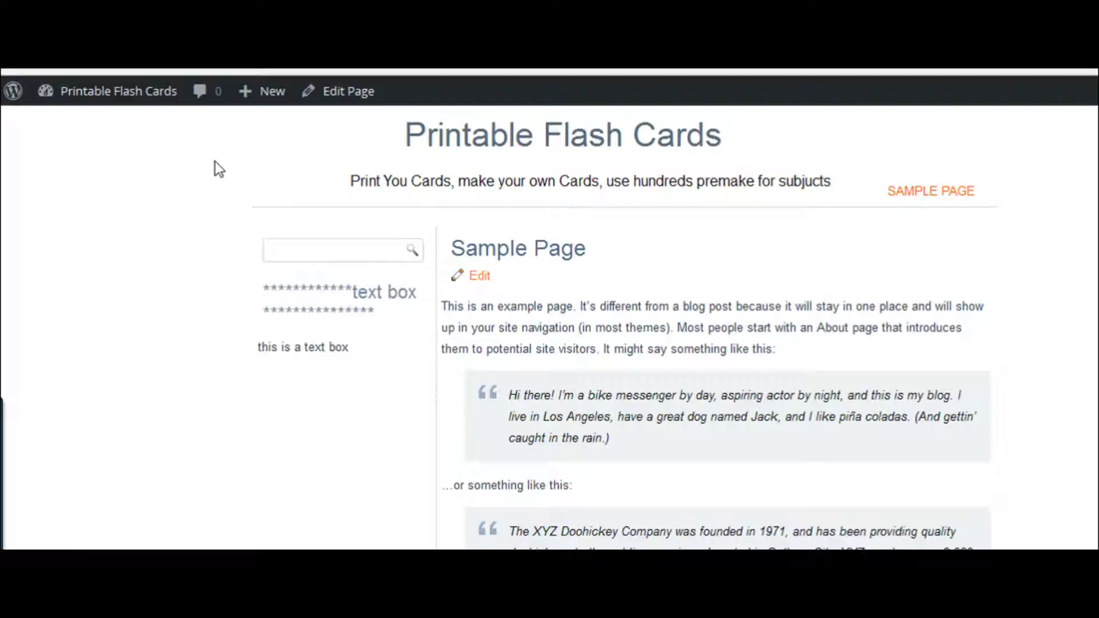
# - Open the Themes page under Appearance in the WordPress admin sidebar
pyautogui.moveTo(109, 94)
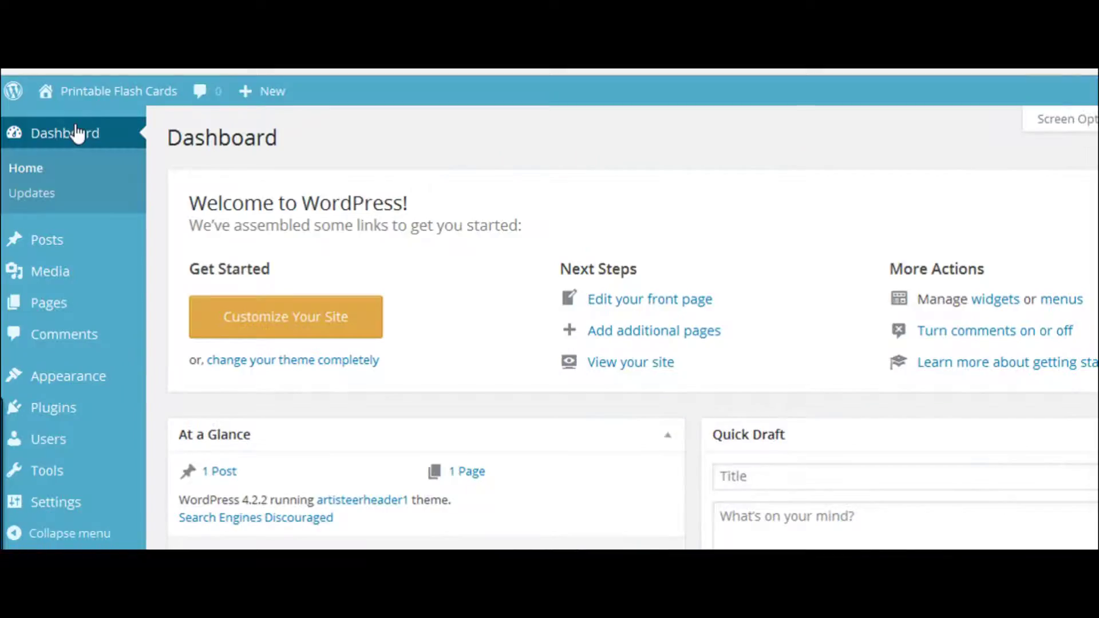
pyautogui.moveTo(74, 382)
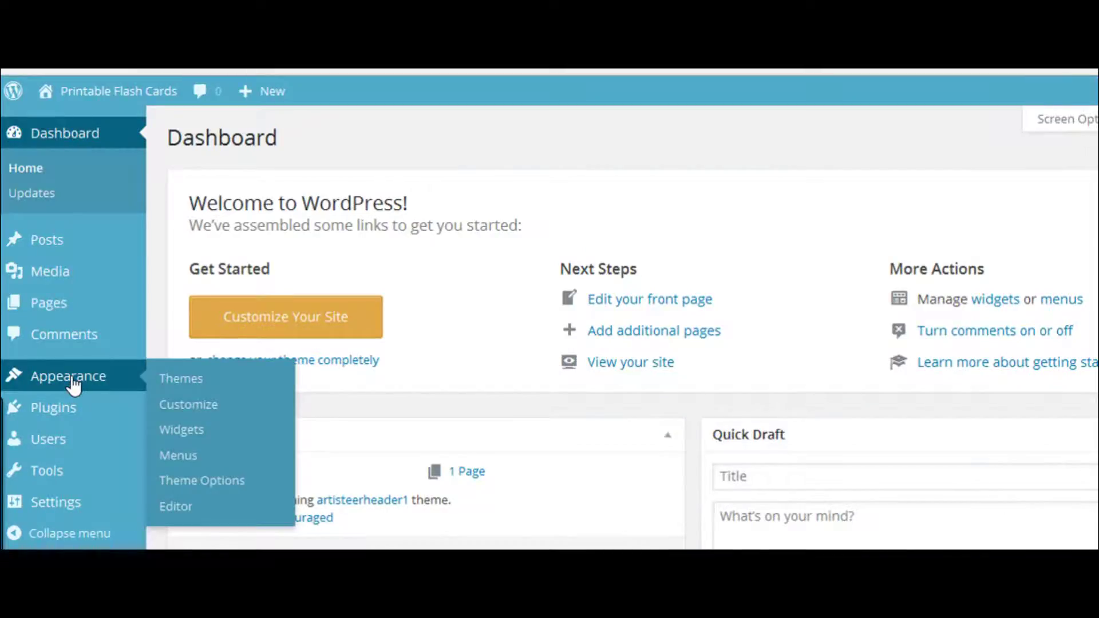
pyautogui.click(189, 381)
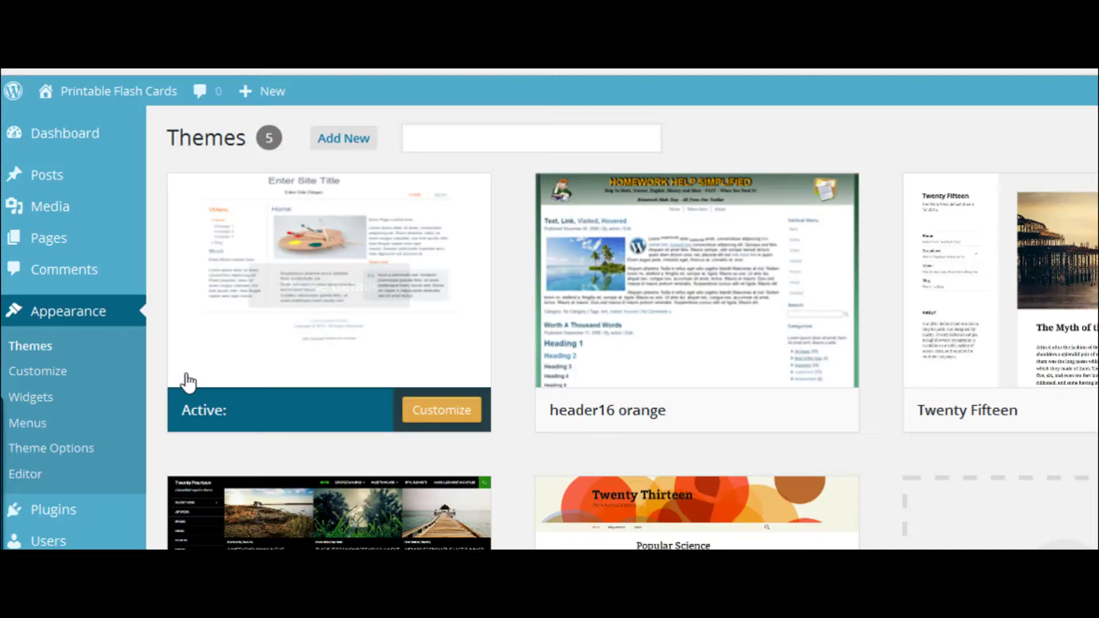
# - Upload and install testtheme4.zip as a new theme, then activate it
pyautogui.click(349, 143)
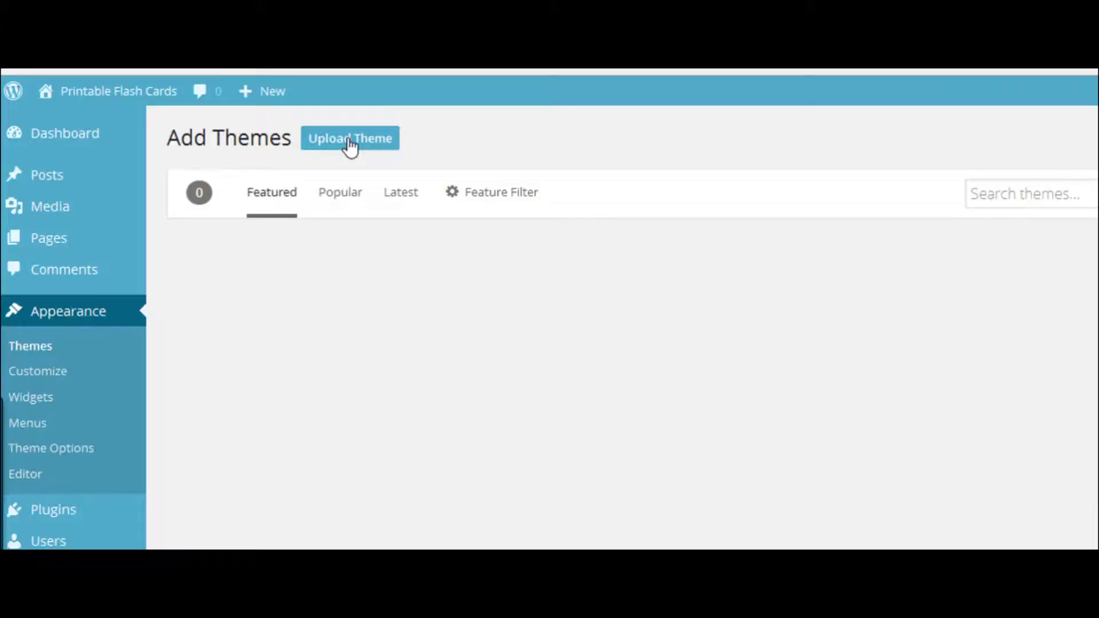
pyautogui.click(349, 140)
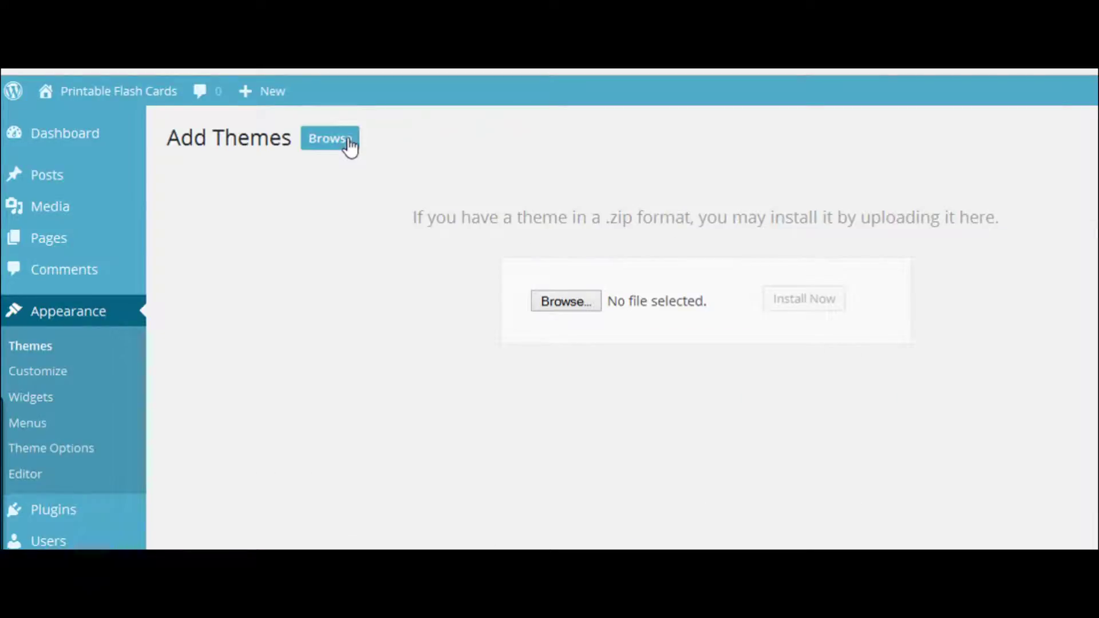
pyautogui.click(572, 303)
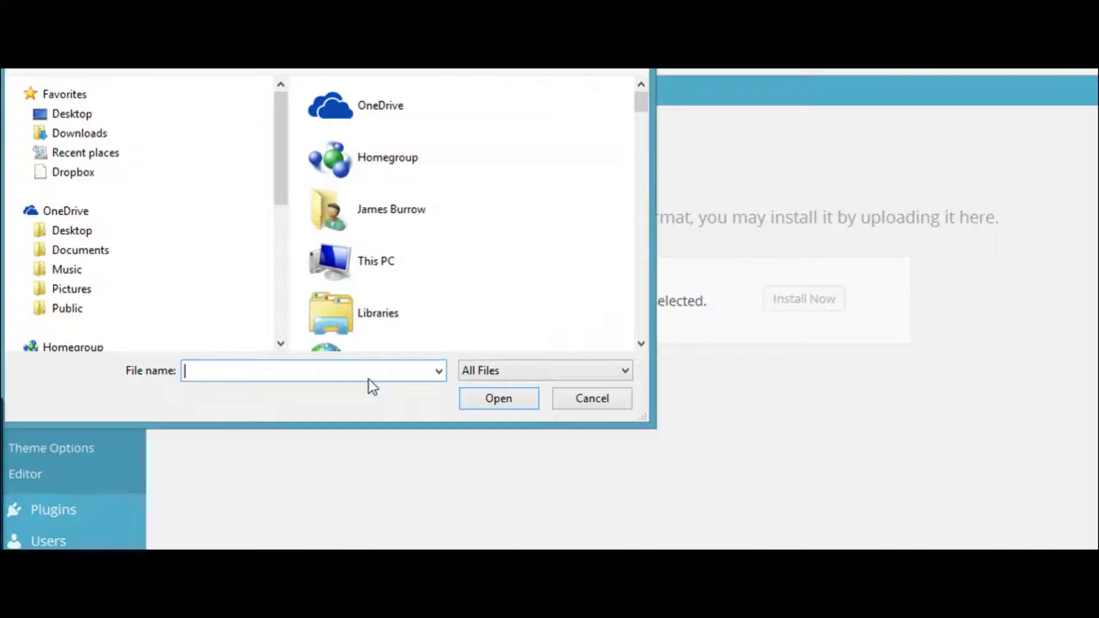
pyautogui.write('te')
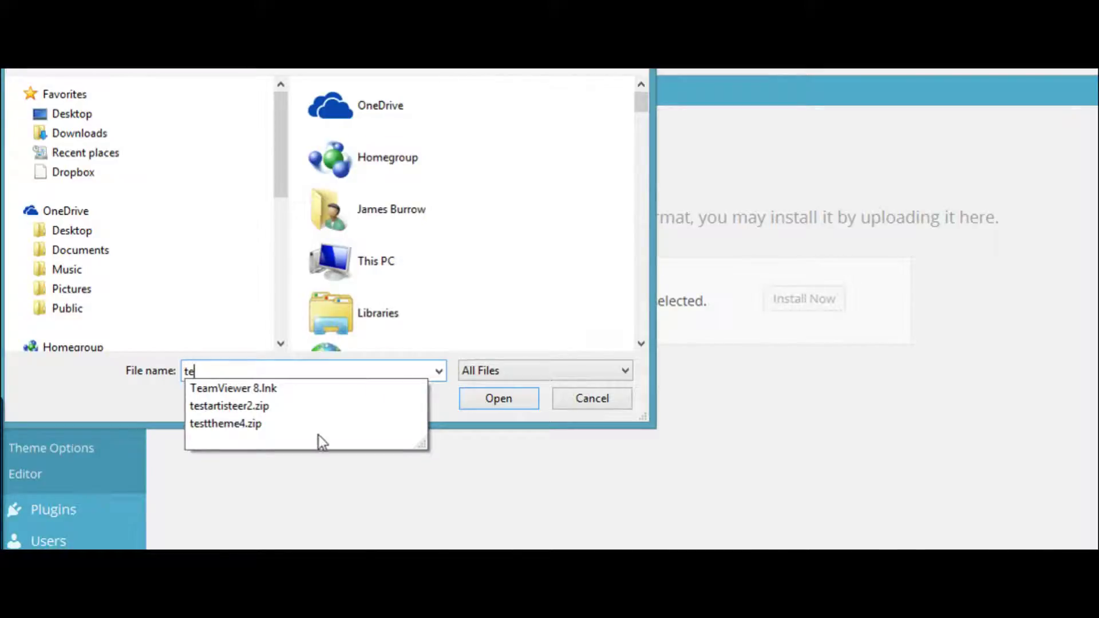
pyautogui.click(211, 425)
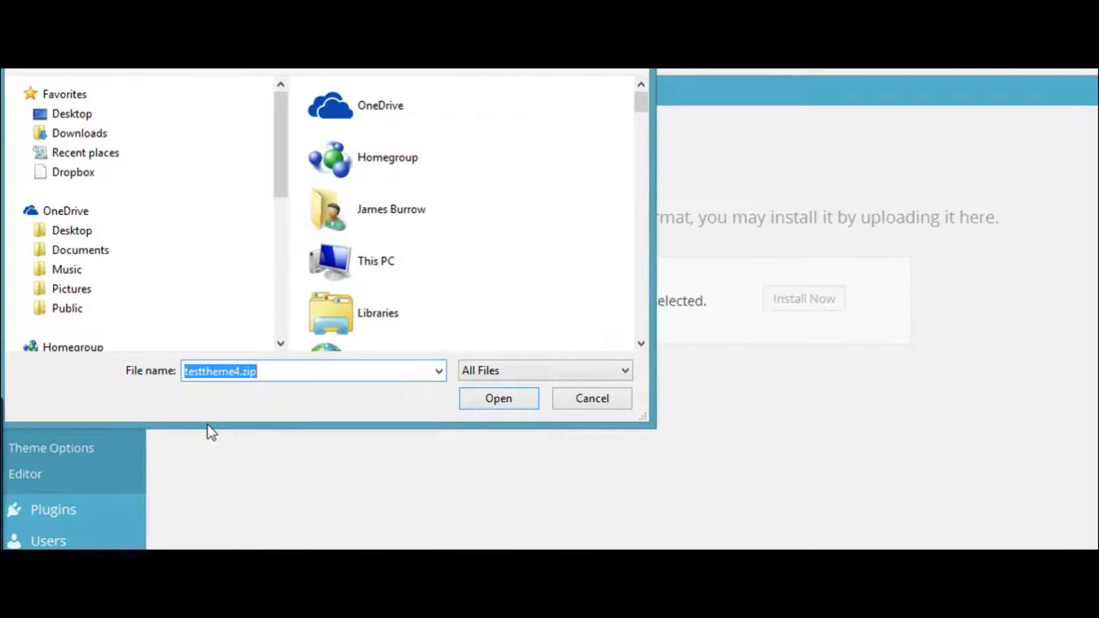
pyautogui.click(489, 397)
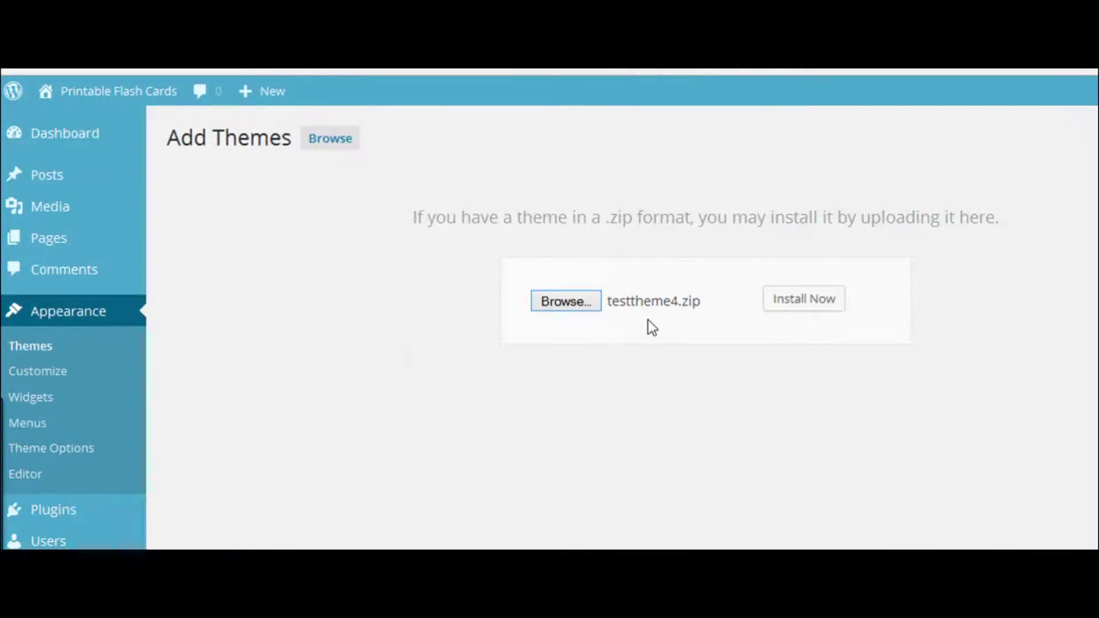
pyautogui.click(818, 300)
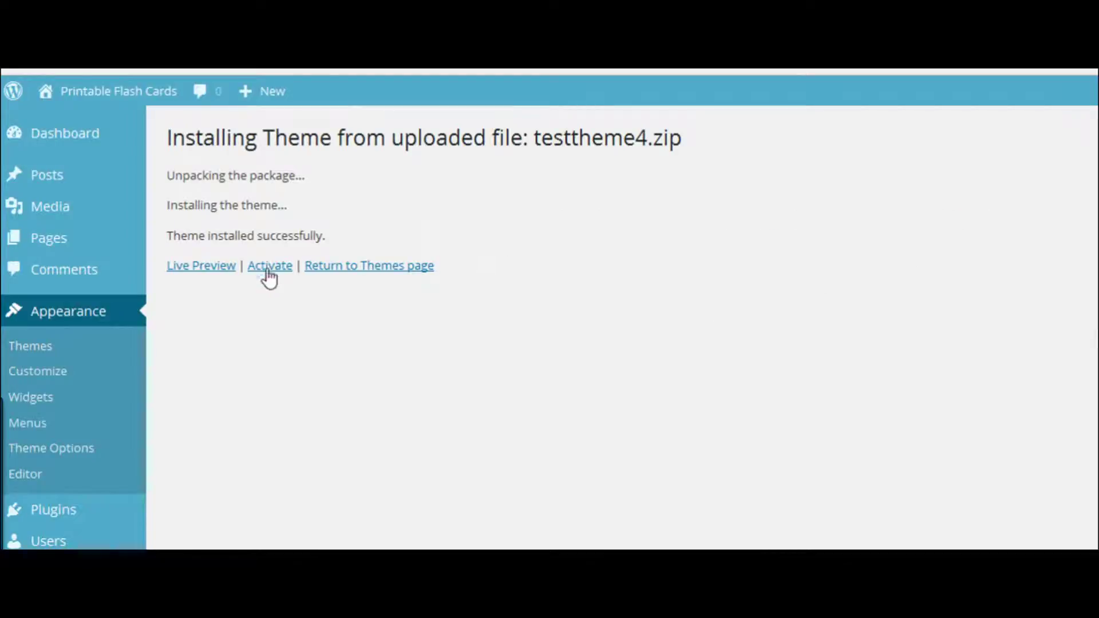
pyautogui.click(267, 272)
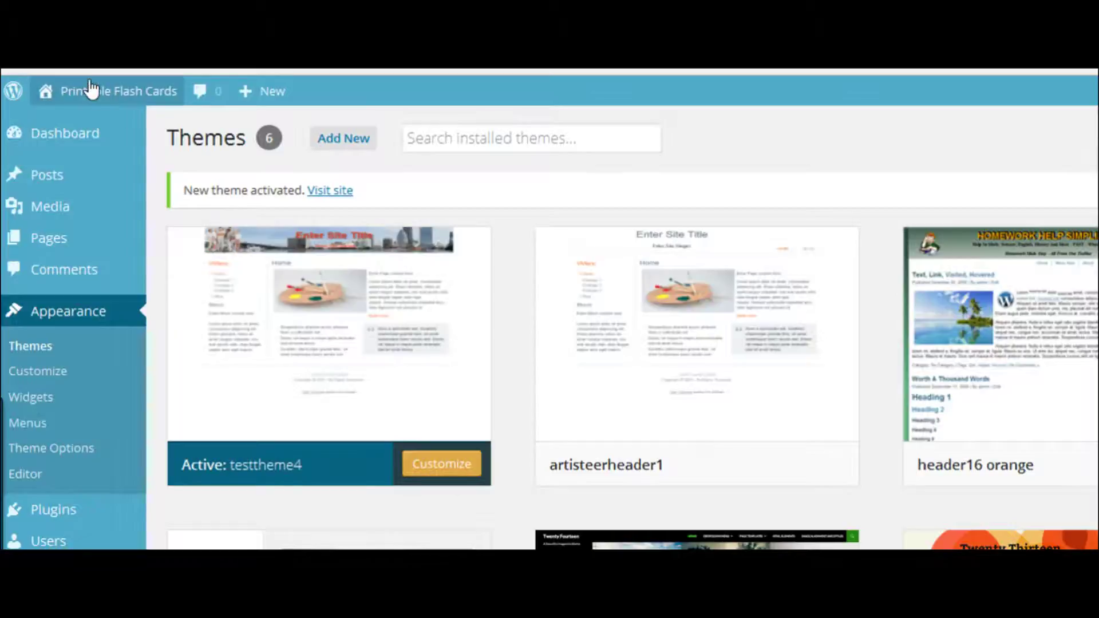
# - Visit the live site from the admin bar to see the testtheme4 theme
pyautogui.moveTo(83, 94)
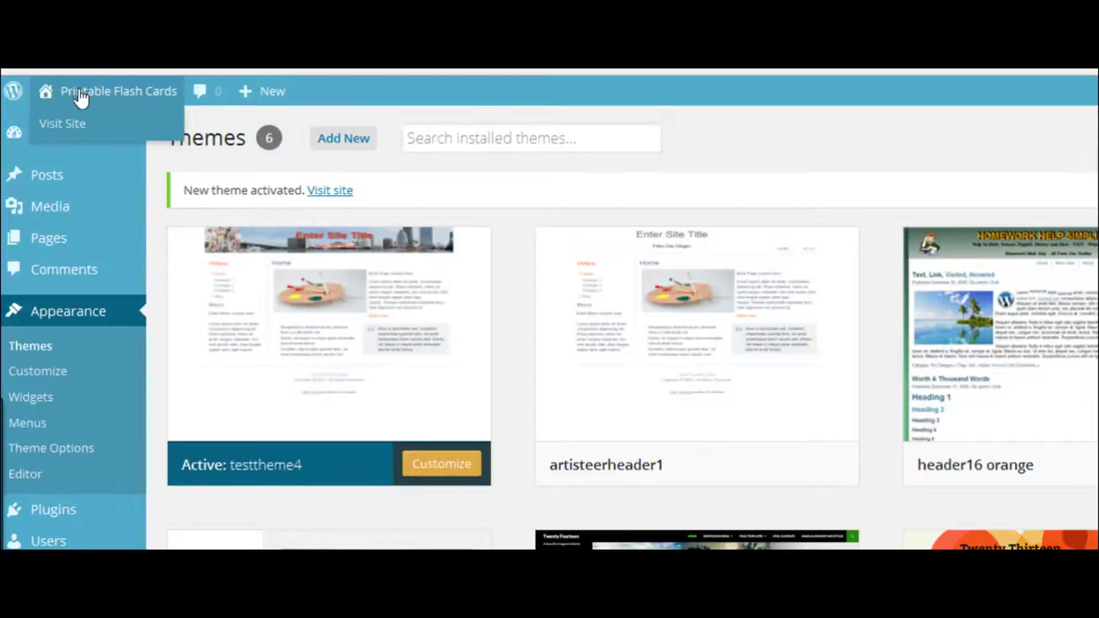
pyautogui.click(63, 128)
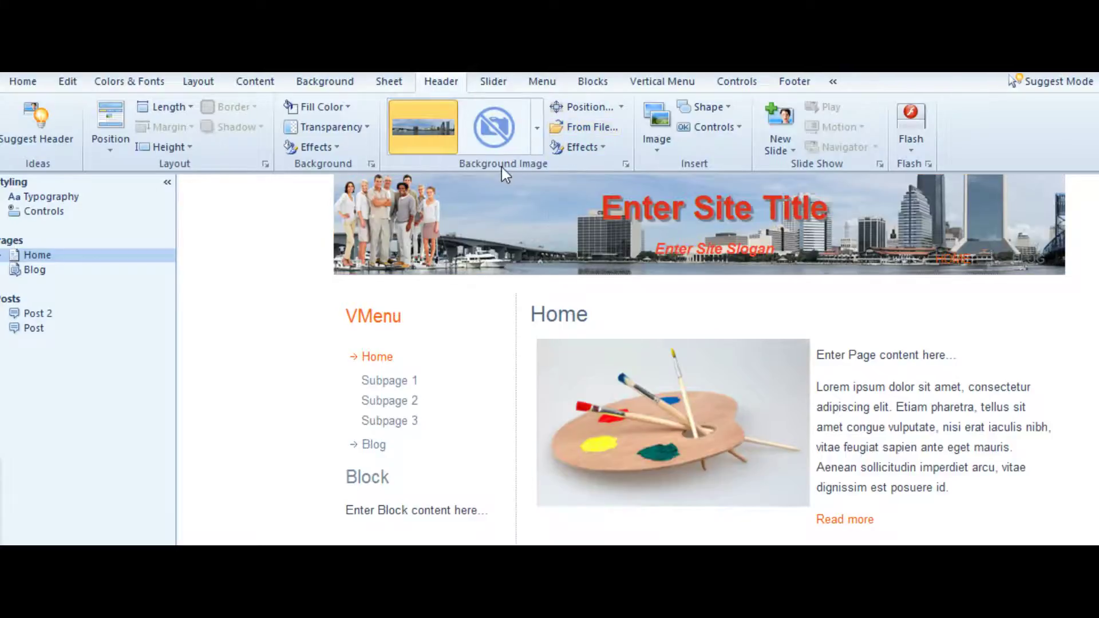
# - Set the header background to the traffic 5 image, resized to fit the header
pyautogui.click(587, 128)
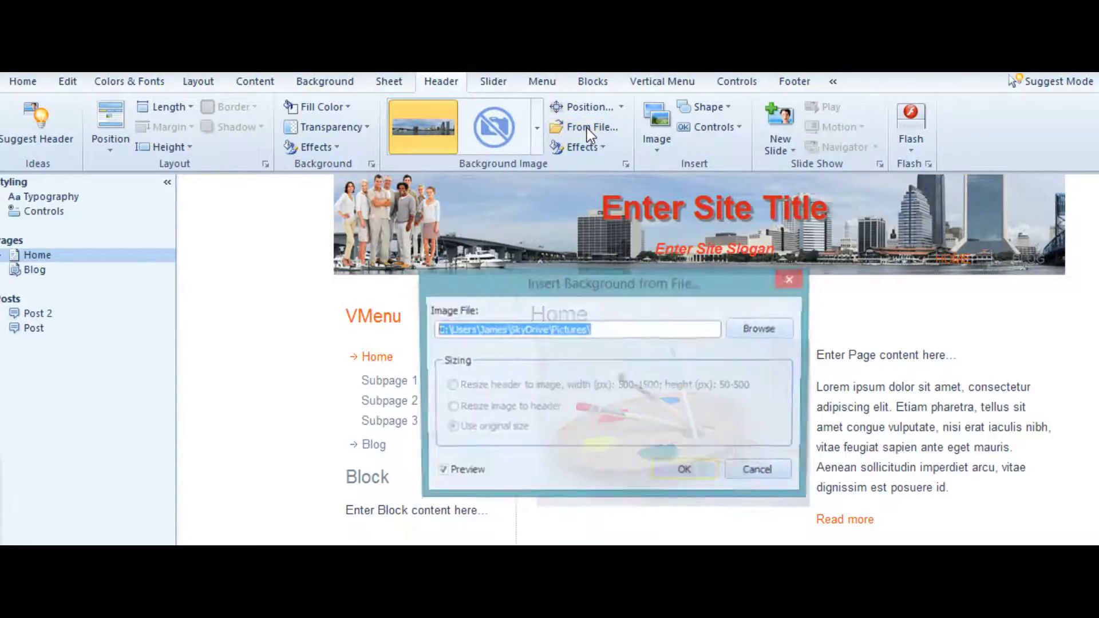
pyautogui.click(765, 327)
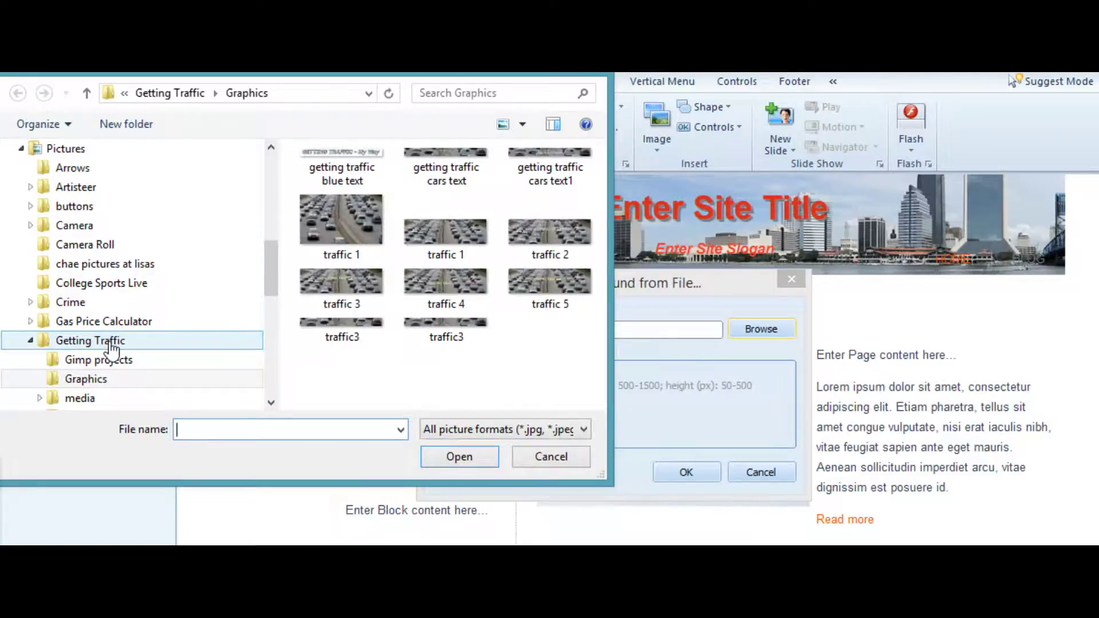
pyautogui.click(548, 280)
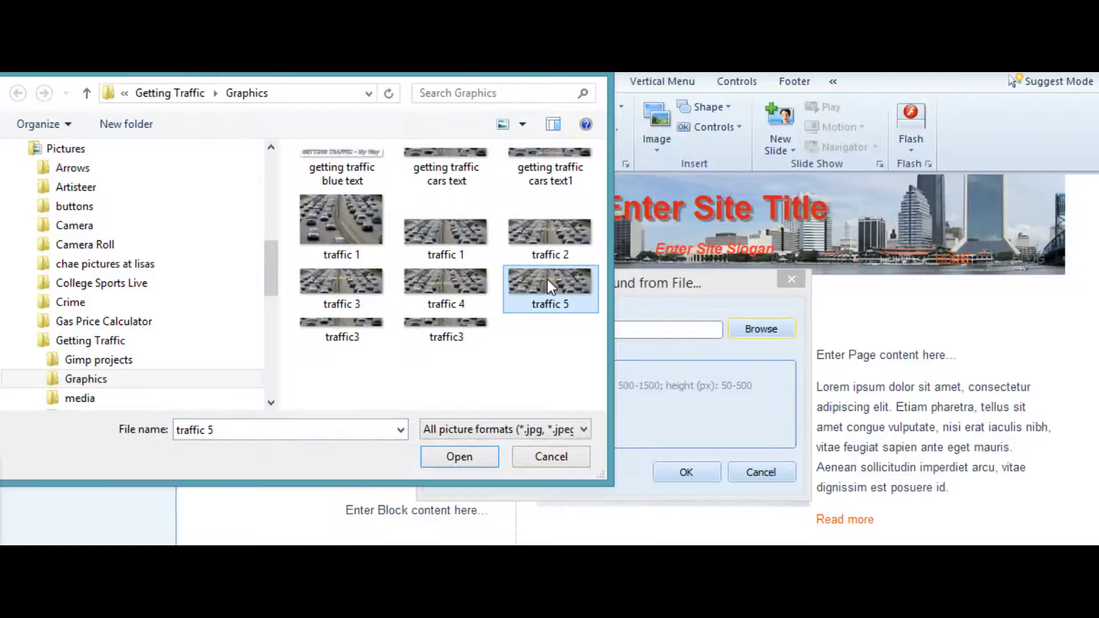
pyautogui.click(453, 459)
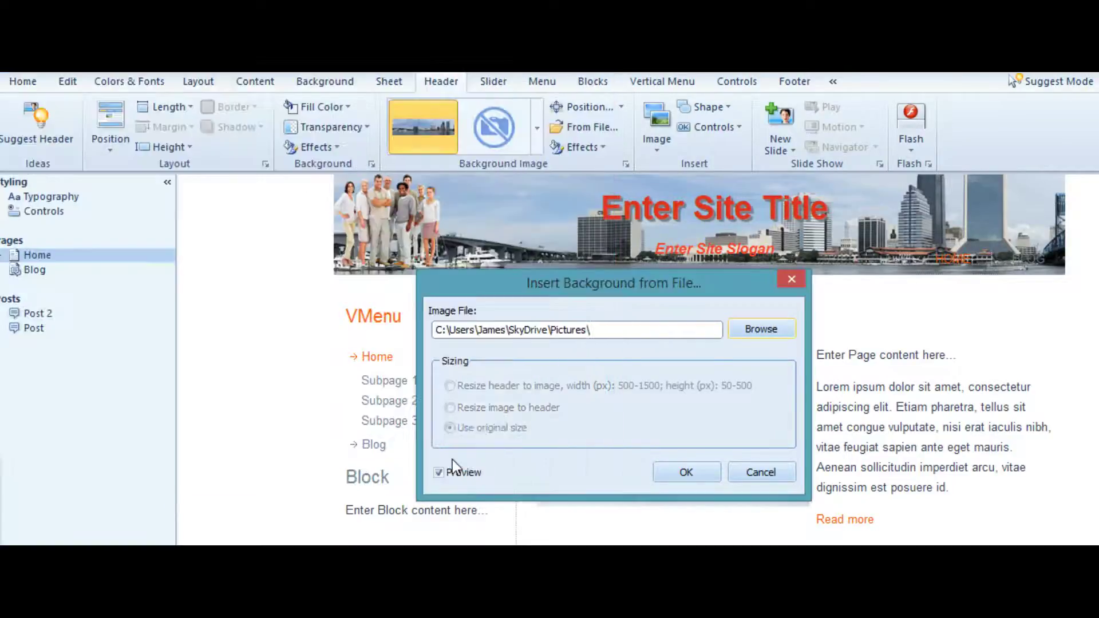
pyautogui.click(687, 473)
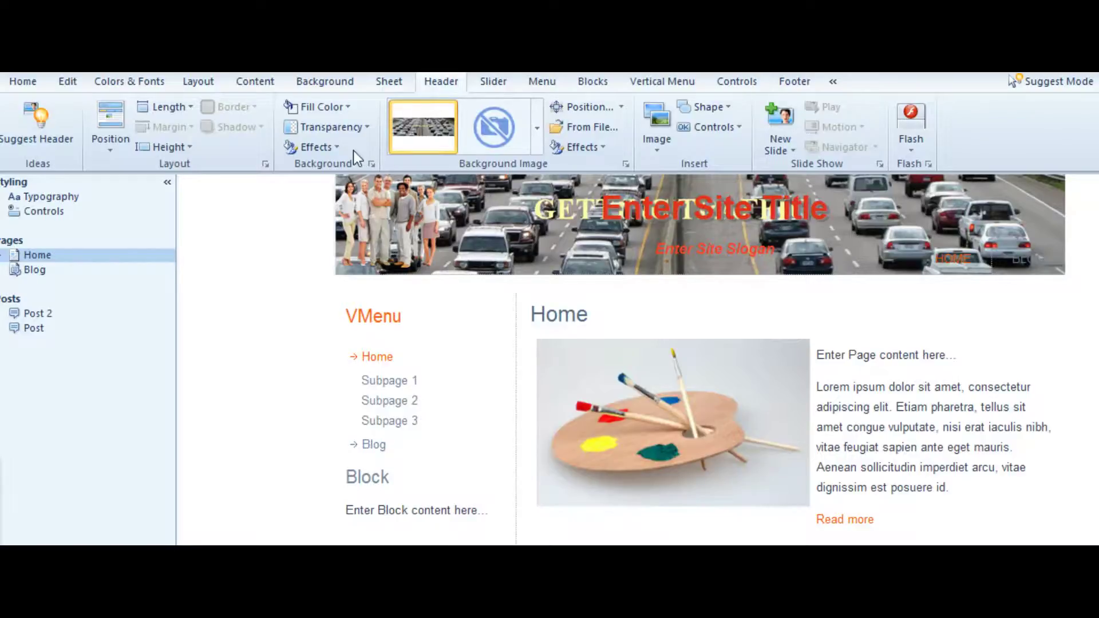
# - Delete the 'Enter Site Title' placeholder text from the header
pyautogui.click(689, 209)
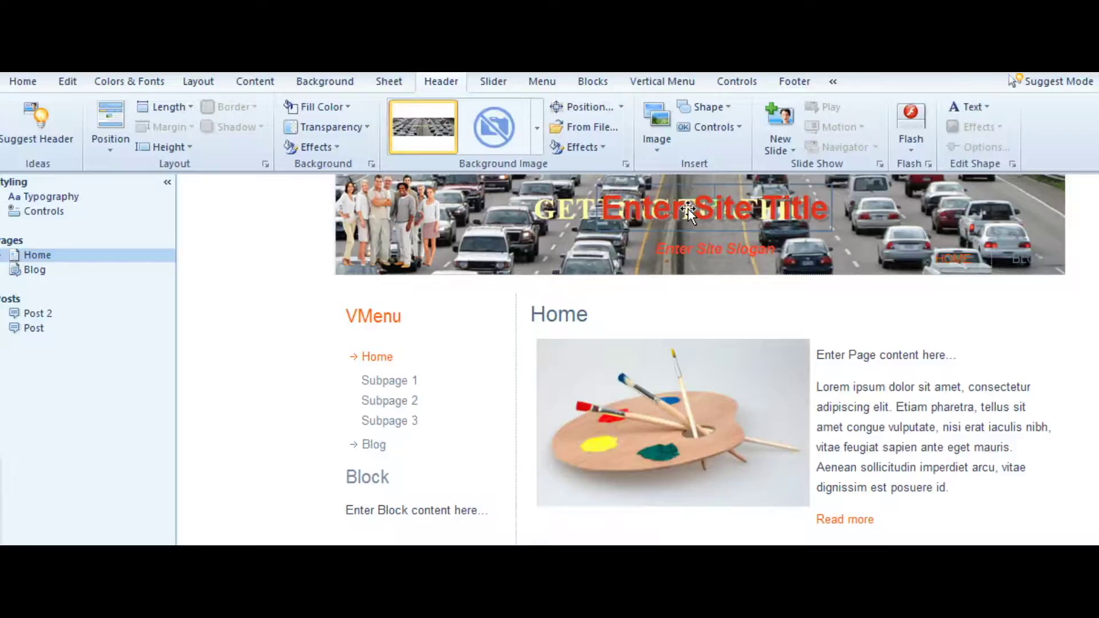
pyautogui.rightClick(688, 210)
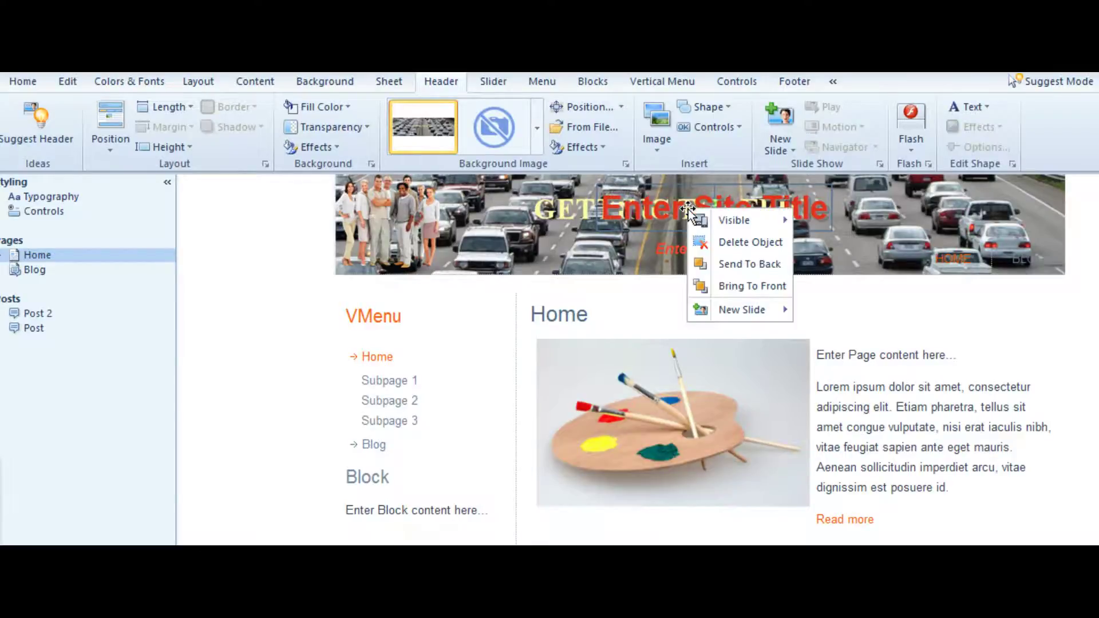
pyautogui.click(732, 241)
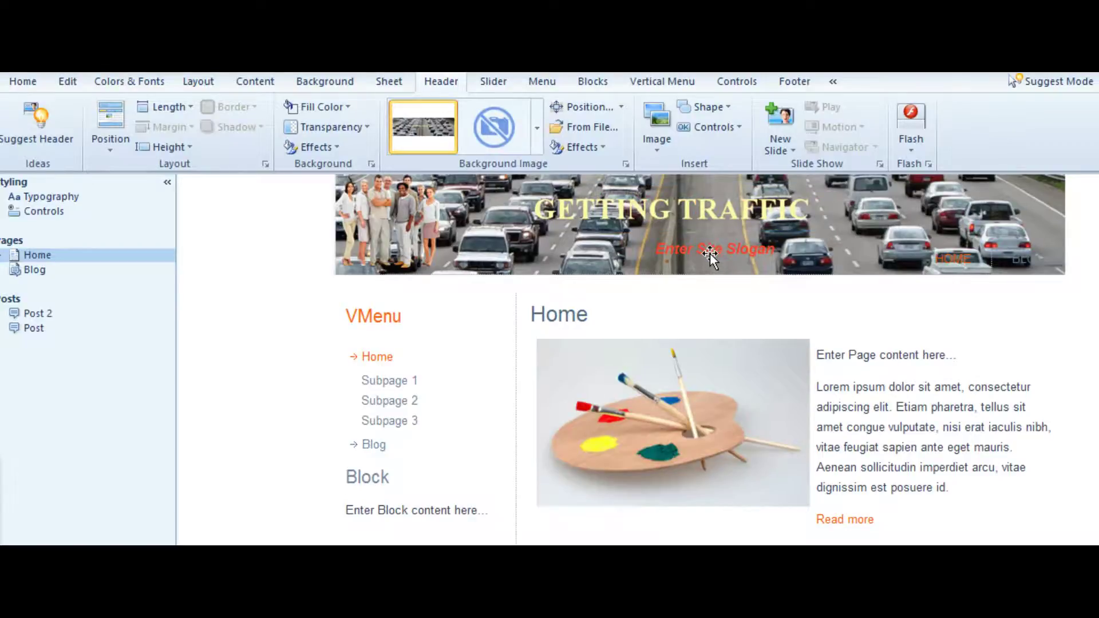
pyautogui.rightClick(710, 252)
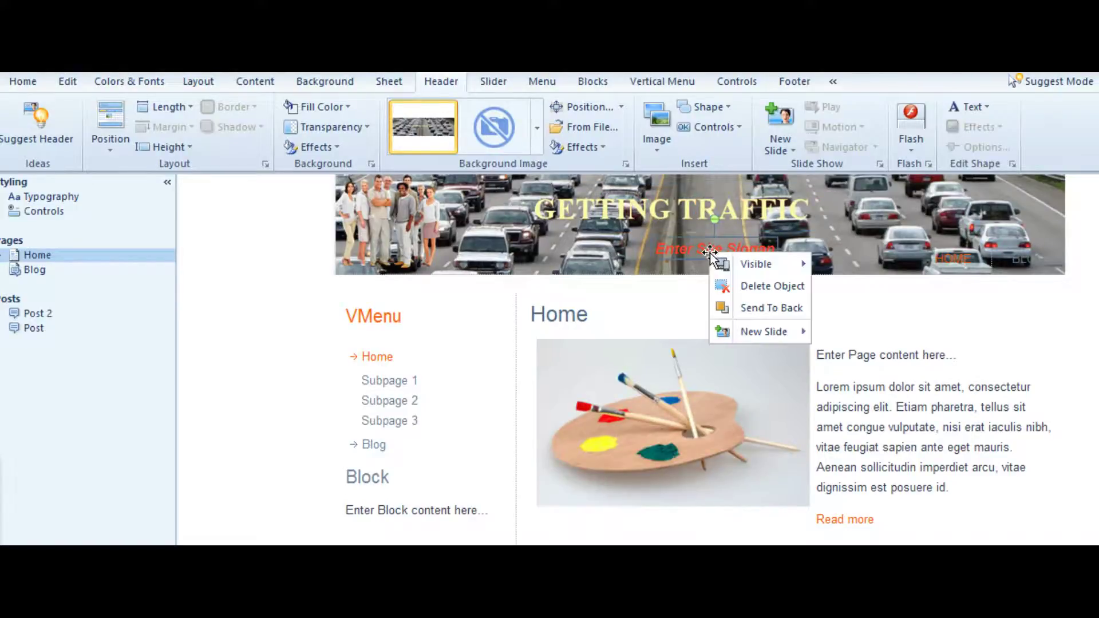
pyautogui.click(761, 291)
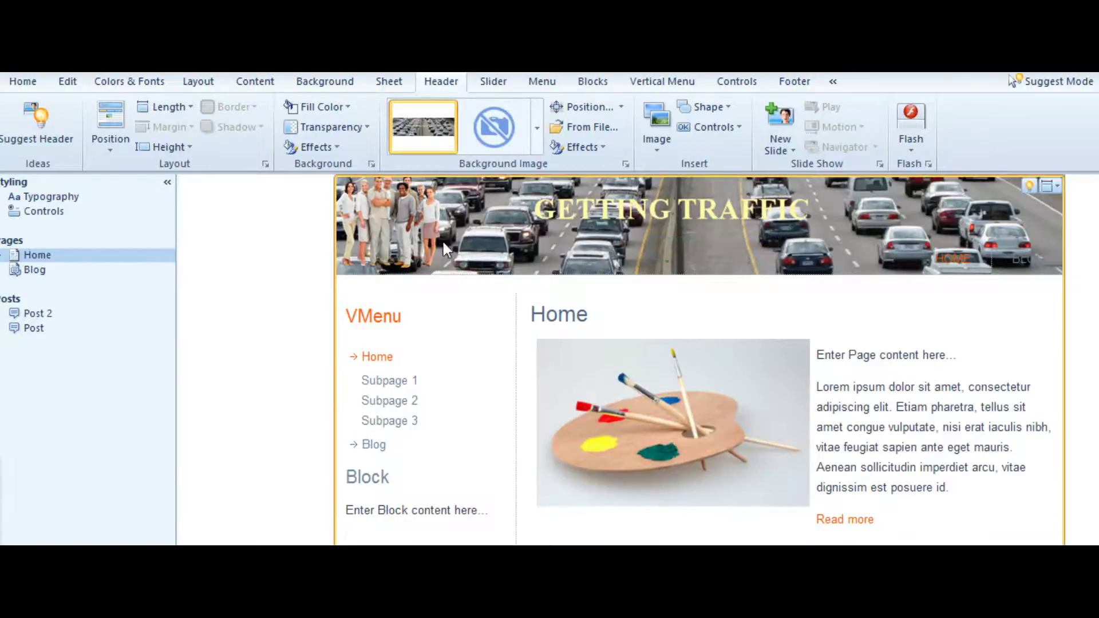
pyautogui.rightClick(397, 218)
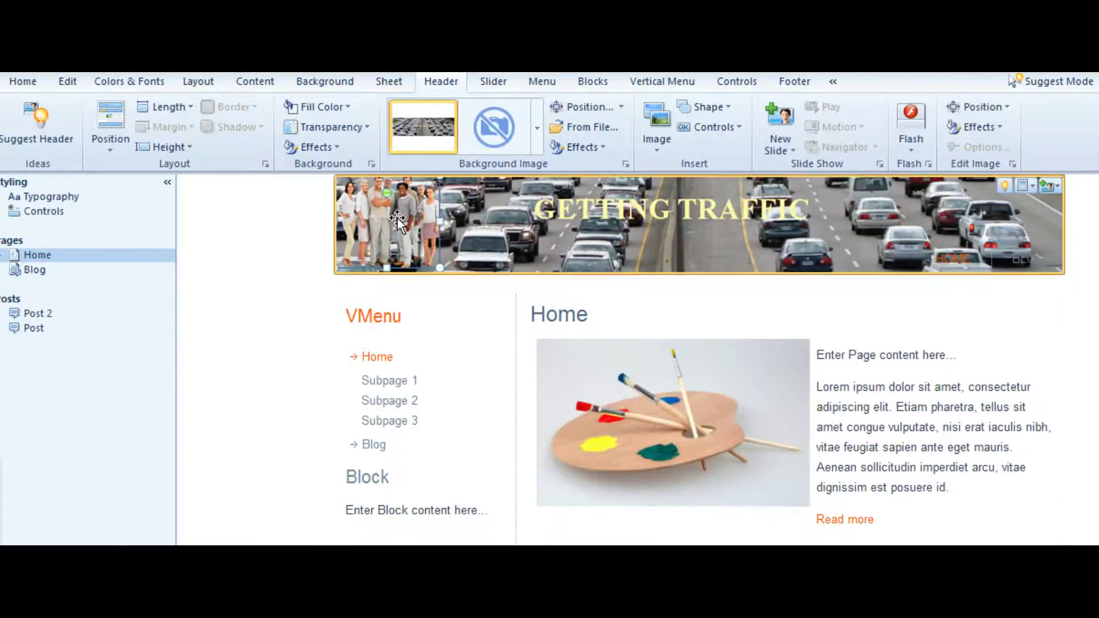
pyautogui.click(445, 227)
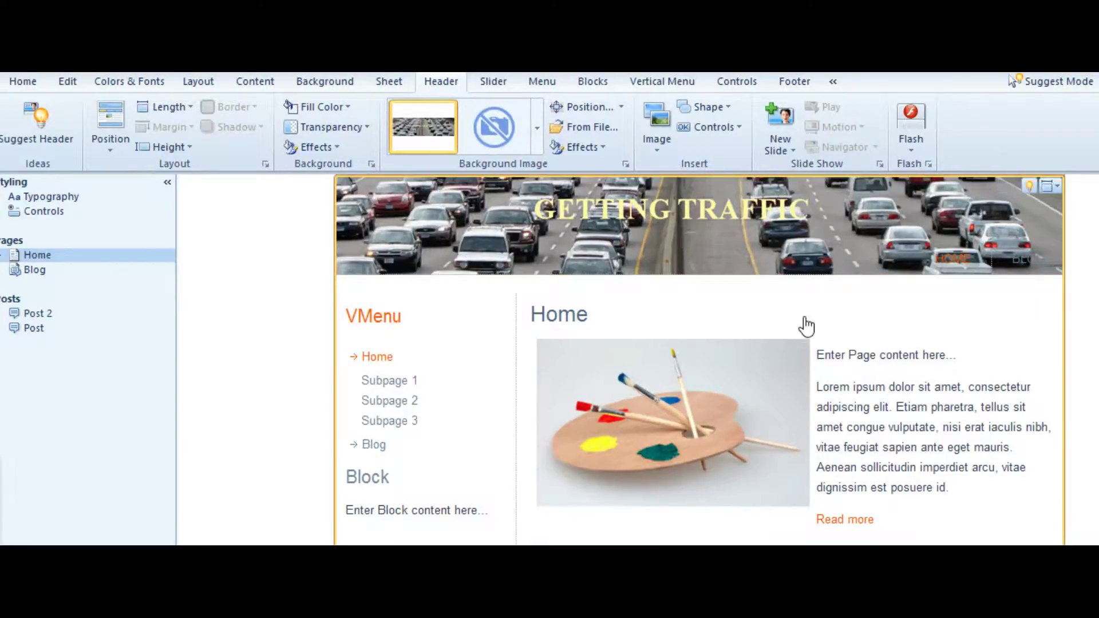
pyautogui.click(384, 316)
pyautogui.click(913, 237)
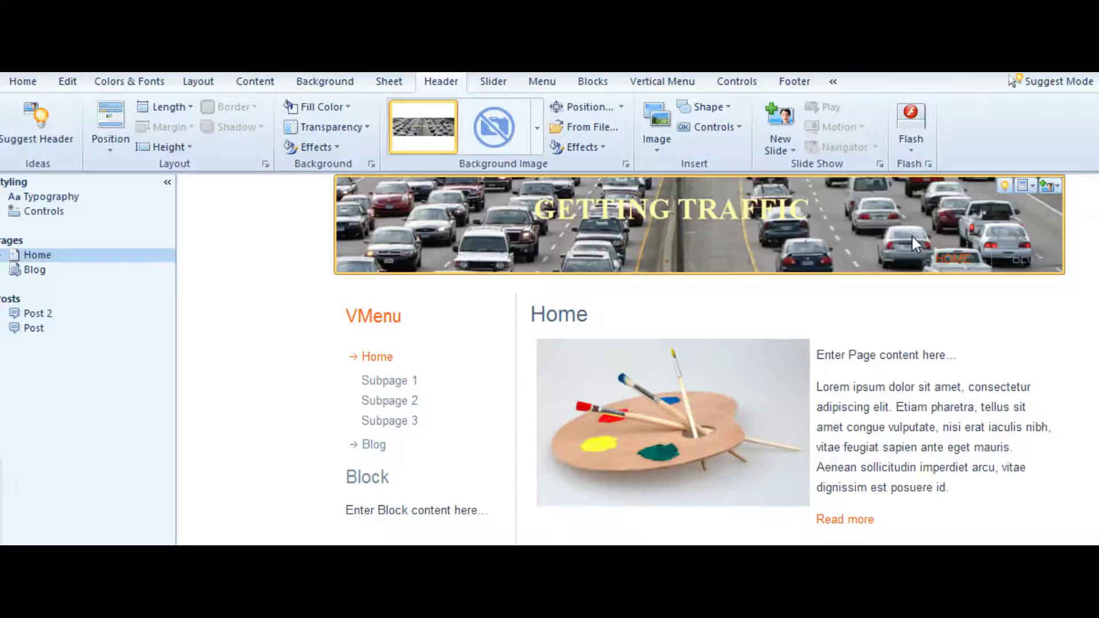
pyautogui.click(329, 213)
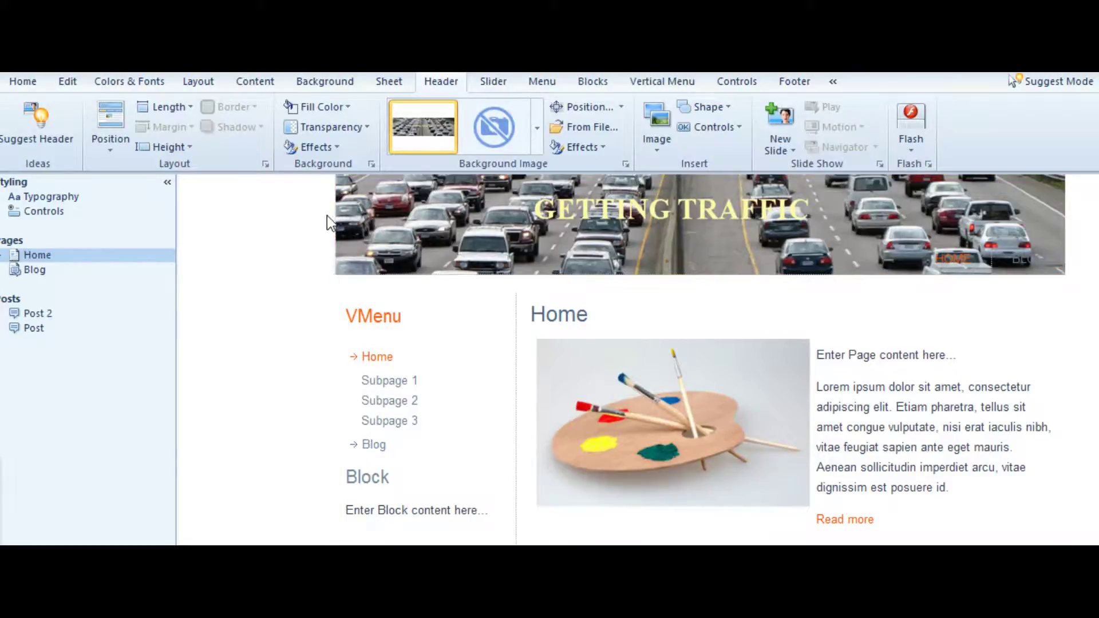
# - Save the project as artisteer-header3 in the Getting Traffic Graphics folder
pyautogui.click(43, 73)
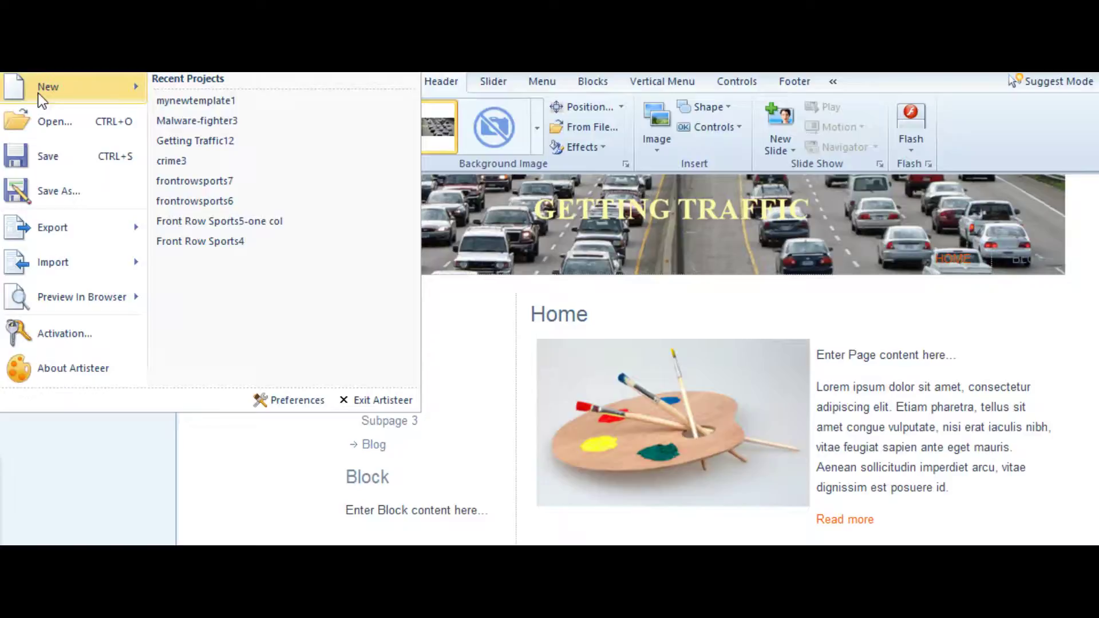
pyautogui.click(56, 190)
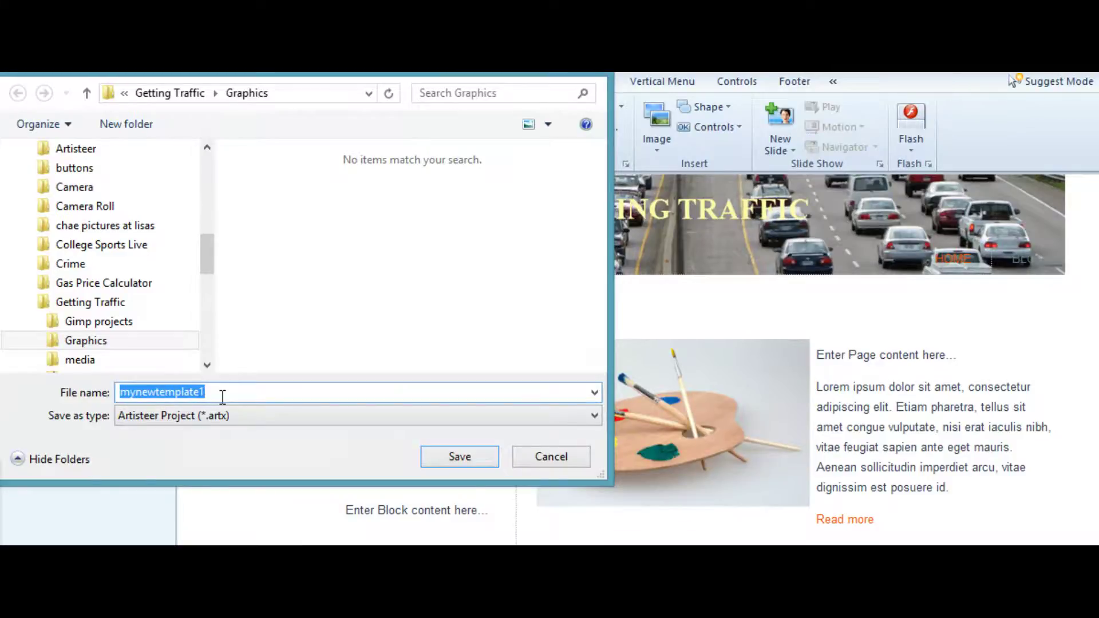
pyautogui.moveTo(223, 396); pyautogui.dragTo(96, 390)
pyautogui.write('artiestt')
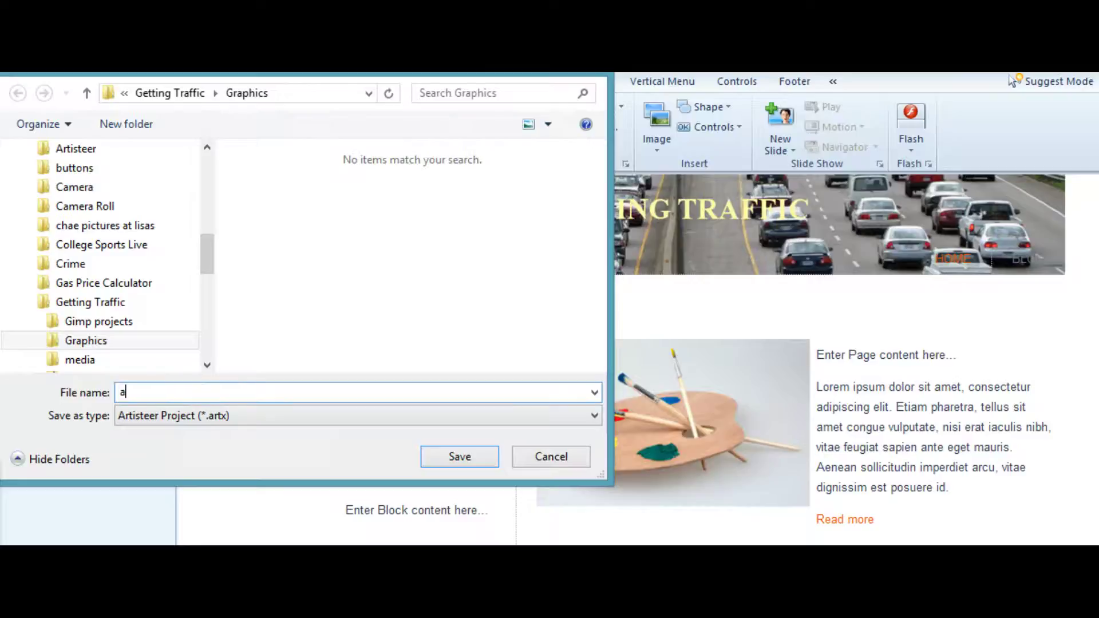
pyautogui.press('BackSpace')
pyautogui.press('BackSpace')
pyautogui.press('BackSpace')
pyautogui.press('BackSpace')
pyautogui.write('steer-header-')
pyautogui.press('BackSpace')
pyautogui.write('3')
pyautogui.click(452, 458)
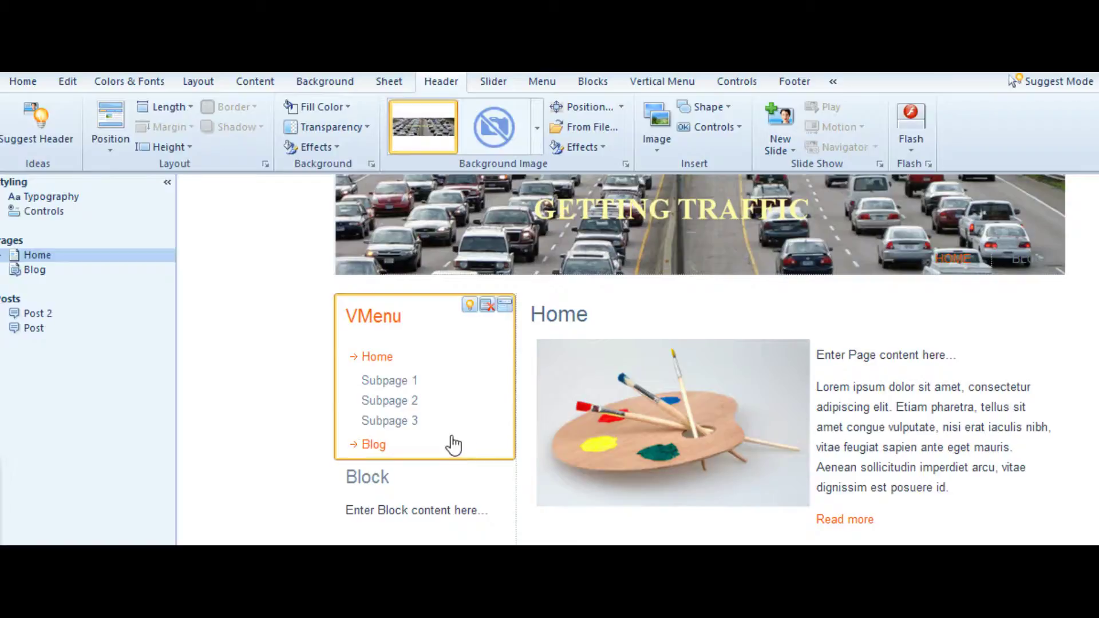
pyautogui.click(385, 311)
# - Try exporting the WordPress theme under the file name artisteer-header3-website
pyautogui.click(191, 252)
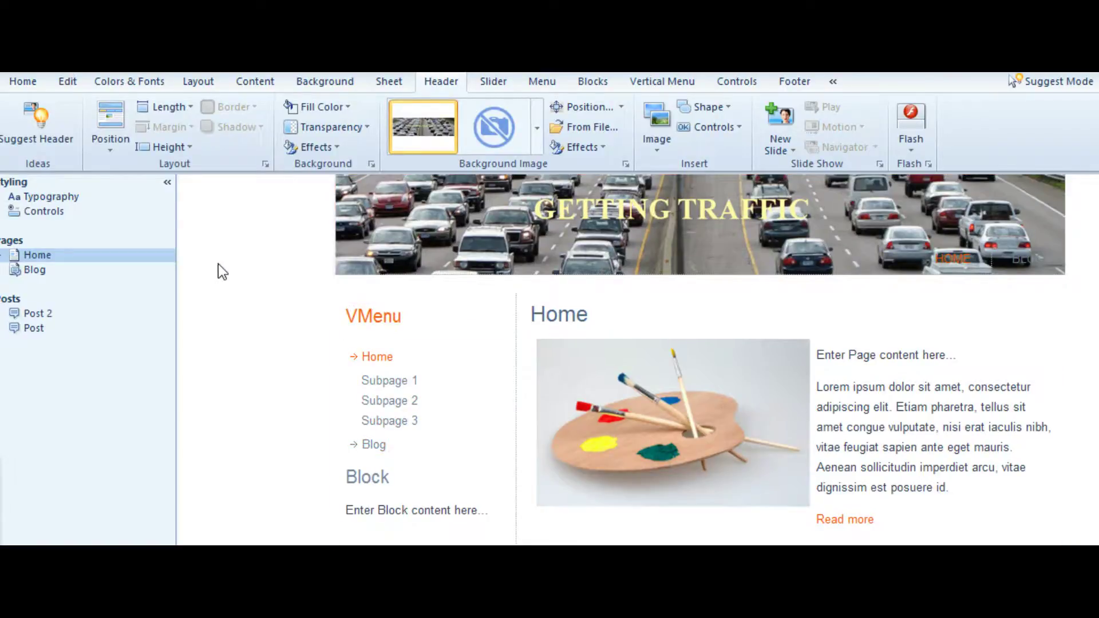
pyautogui.click(242, 71)
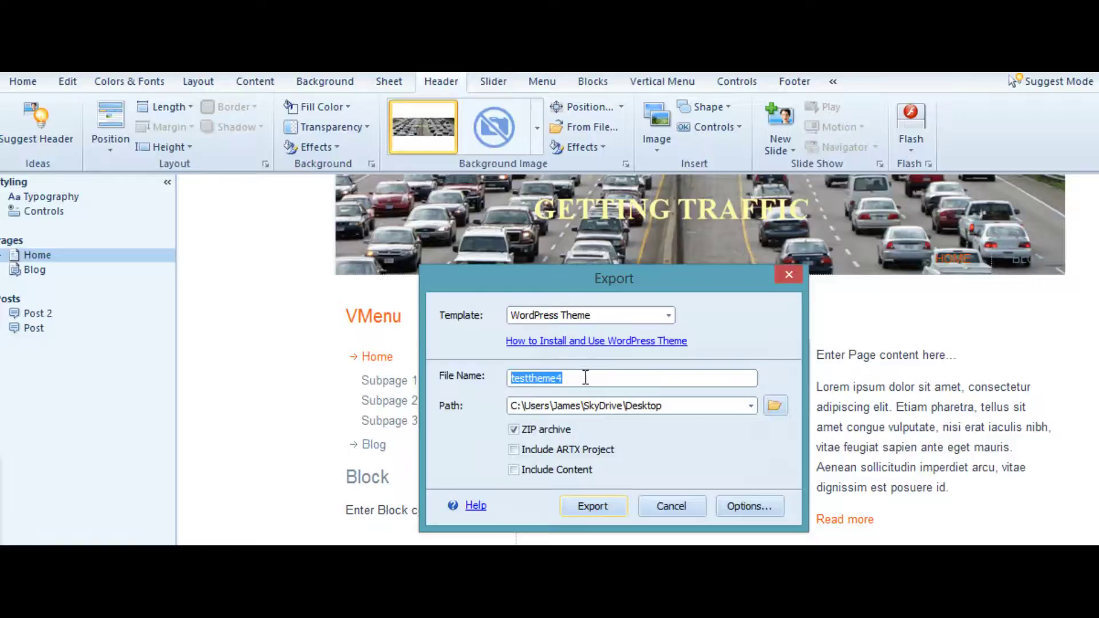
pyautogui.moveTo(585, 377); pyautogui.dragTo(501, 380)
pyautogui.write('artie')
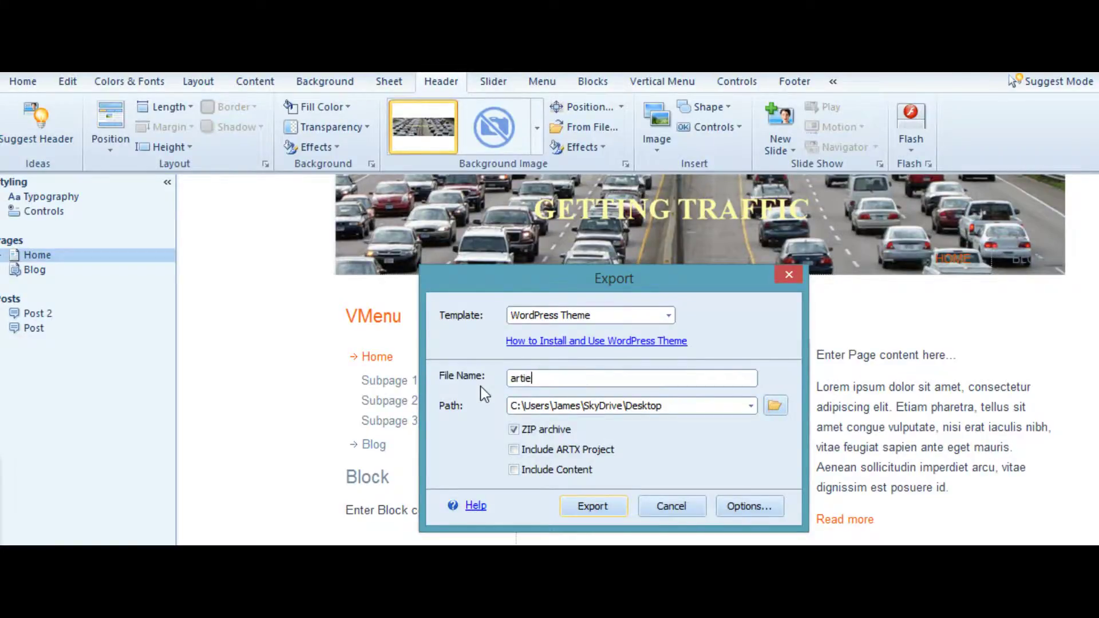
pyautogui.write('stthe')
pyautogui.press('BackSpace')
pyautogui.press('BackSpace')
pyautogui.press('BackSpace')
pyautogui.press('BackSpace')
pyautogui.press('BackSpace')
pyautogui.press('BackSpace')
pyautogui.write('steee')
pyautogui.press('BackSpace')
pyautogui.press('BackSpace')
pyautogui.write('er-header')
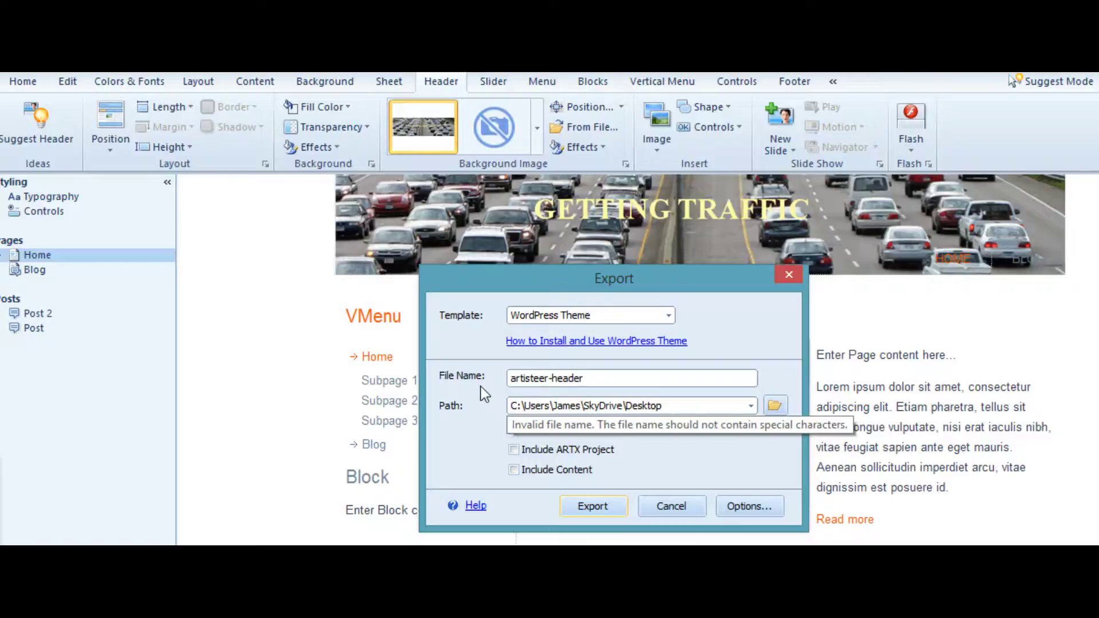
pyautogui.write('3-websti')
pyautogui.write('e')
pyautogui.press('BackSpace')
pyautogui.press('BackSpace')
pyautogui.press('BackSpace')
pyautogui.write('tie')
pyautogui.press('BackSpace')
pyautogui.press('BackSpace')
pyautogui.press('BackSpace')
pyautogui.write('ite')
pyautogui.click(590, 506)
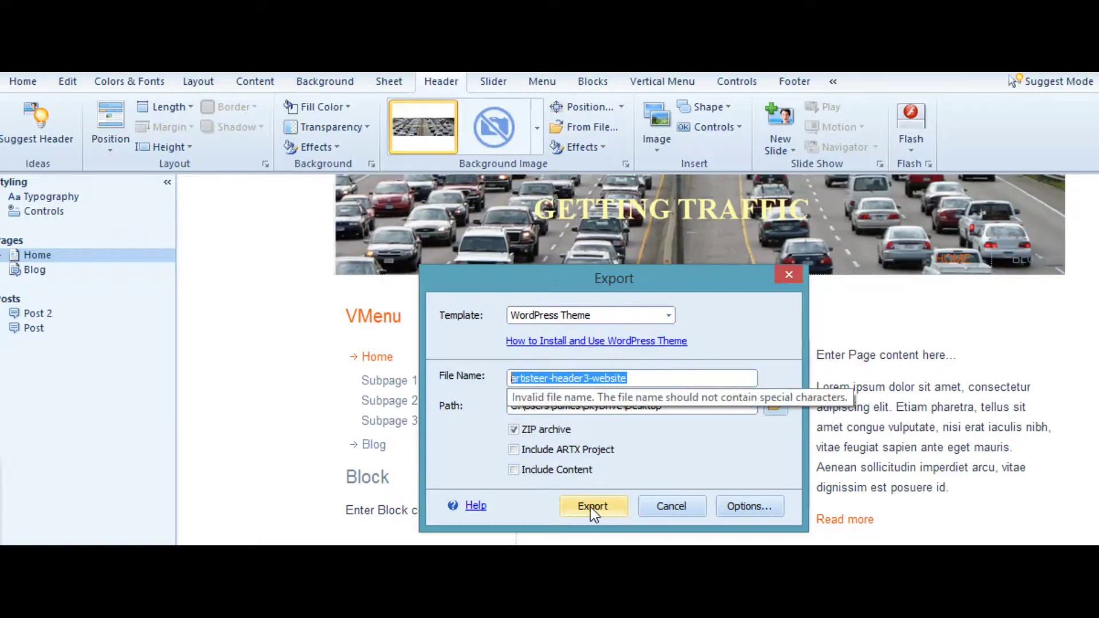
# - Edit the rejected export file name and retry the export
pyautogui.click(637, 377)
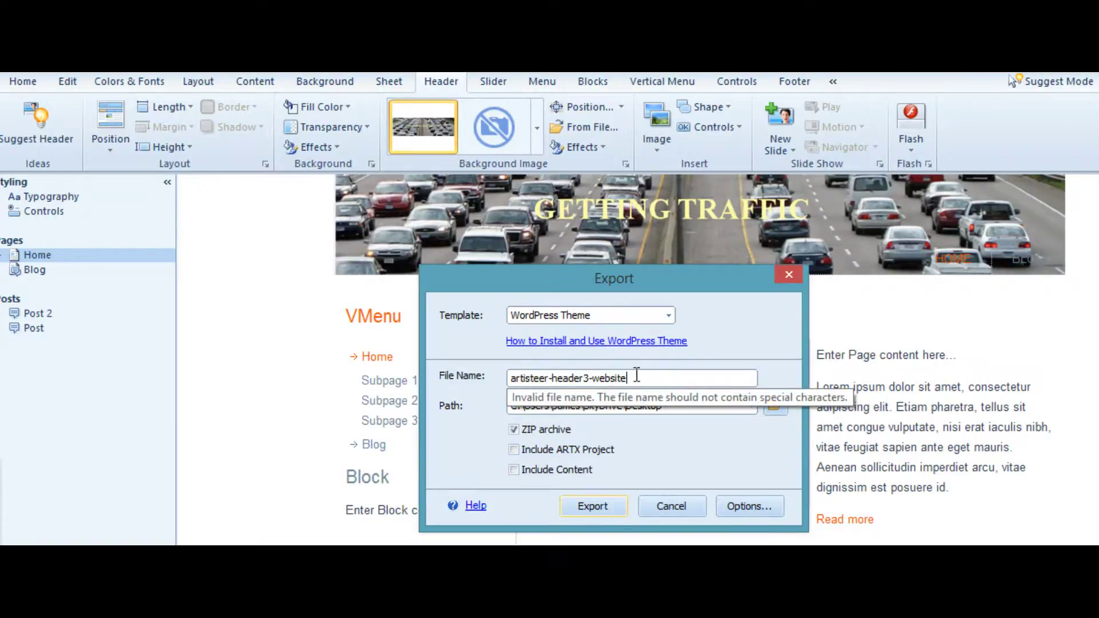
pyautogui.moveTo(636, 377); pyautogui.dragTo(504, 380)
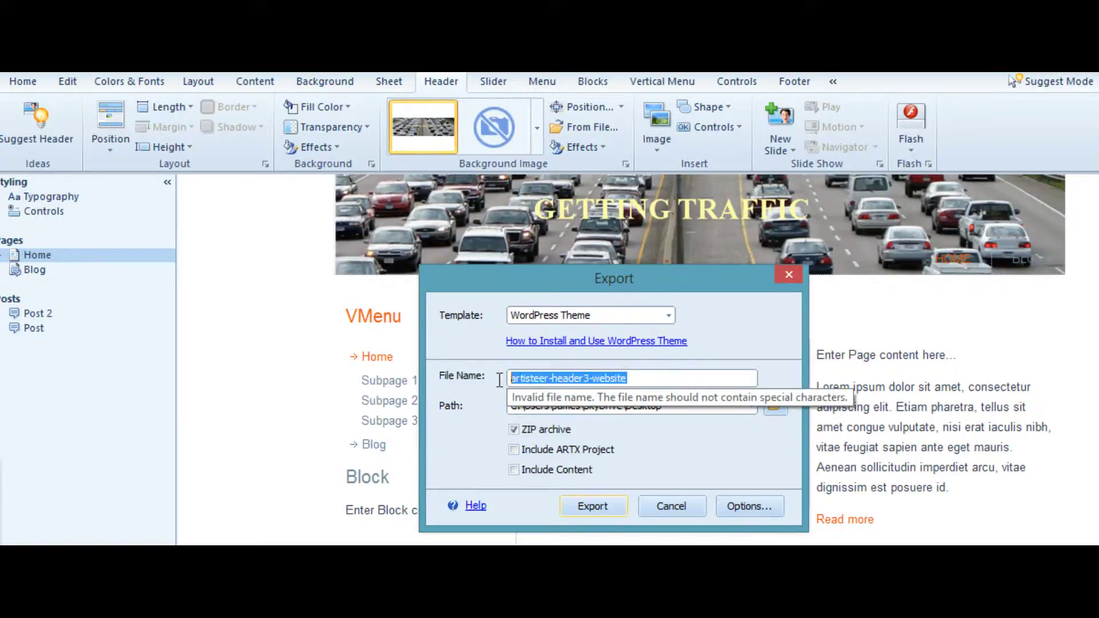
pyautogui.click(552, 378)
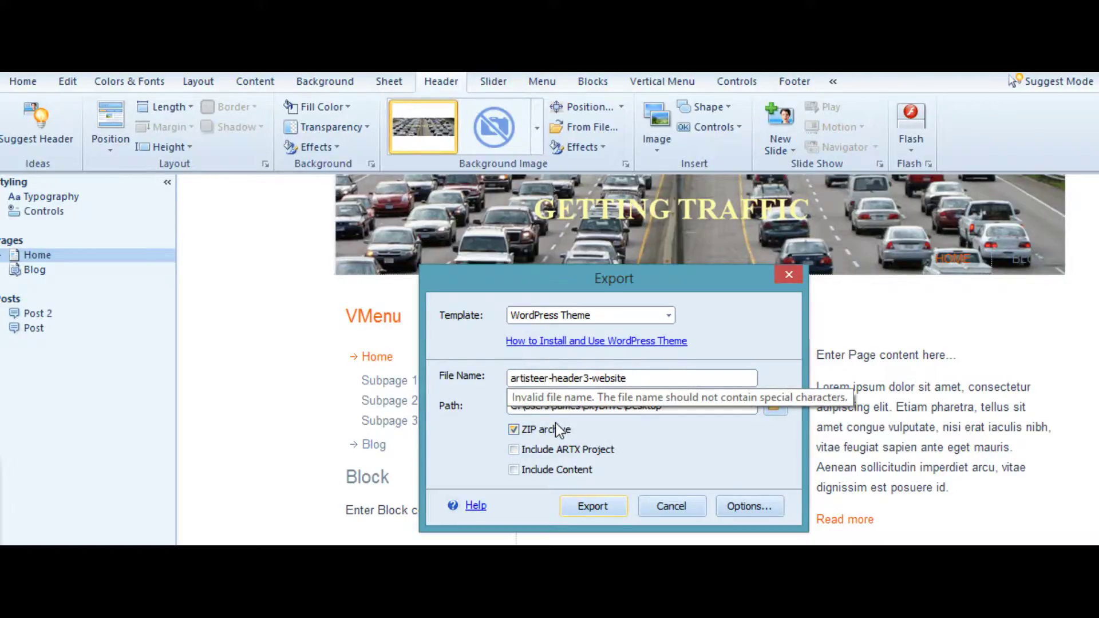
pyautogui.press('Delete')
pyautogui.write('r-')
pyautogui.click(593, 503)
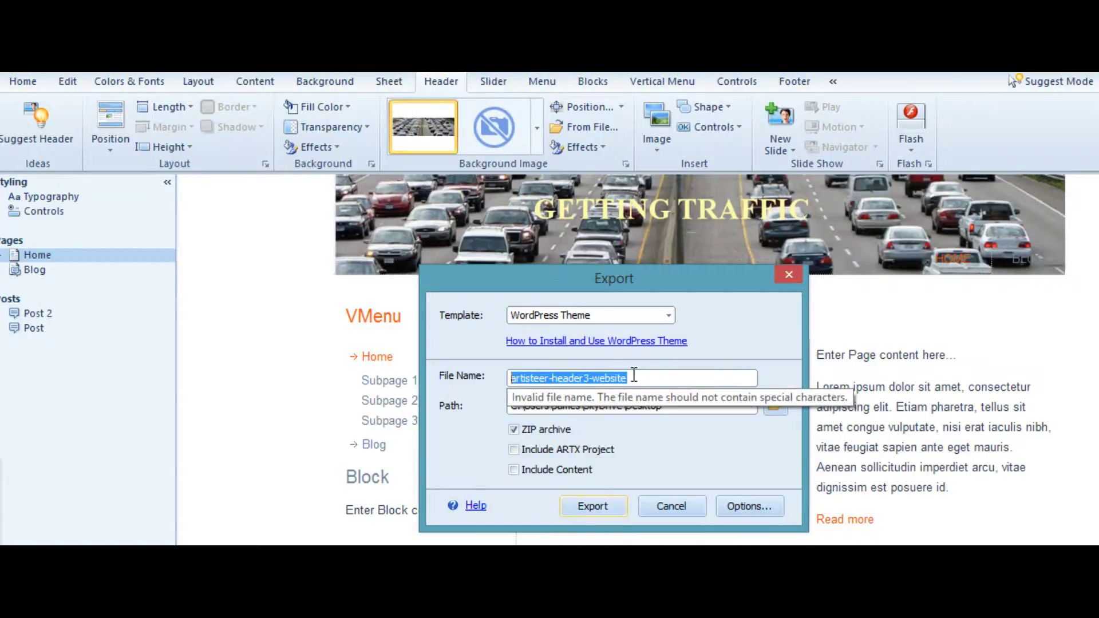
# - Rename the export to testheader5, export the ZIP, and acknowledge the success message
pyautogui.moveTo(635, 378); pyautogui.dragTo(483, 378)
pyautogui.write('test')
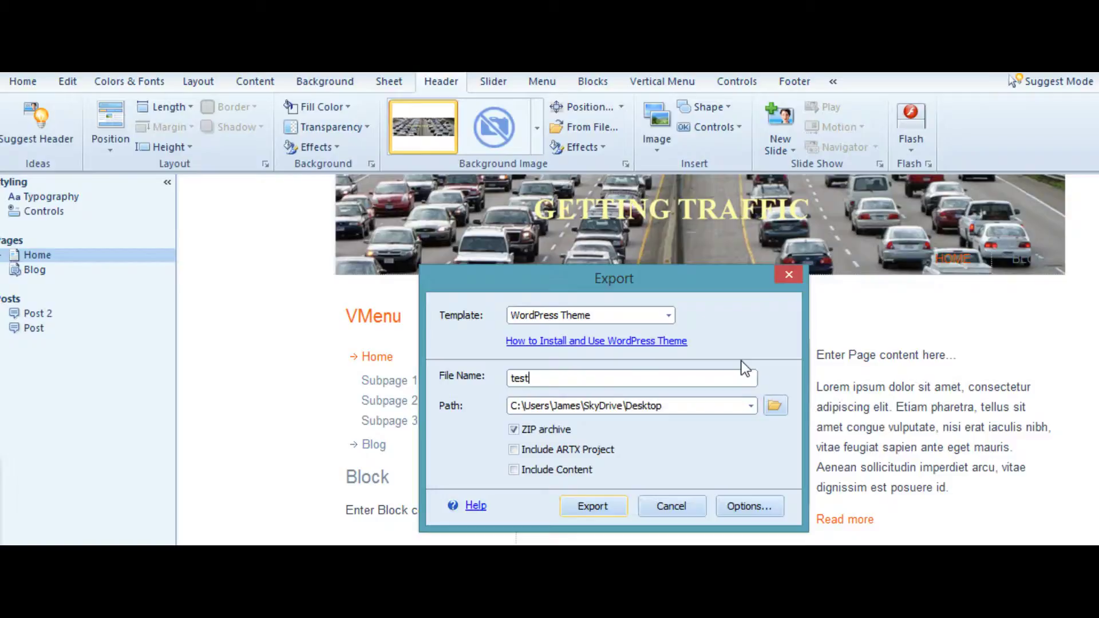
pyautogui.write('a')
pyautogui.press('BackSpace')
pyautogui.write('header5')
pyautogui.click(593, 513)
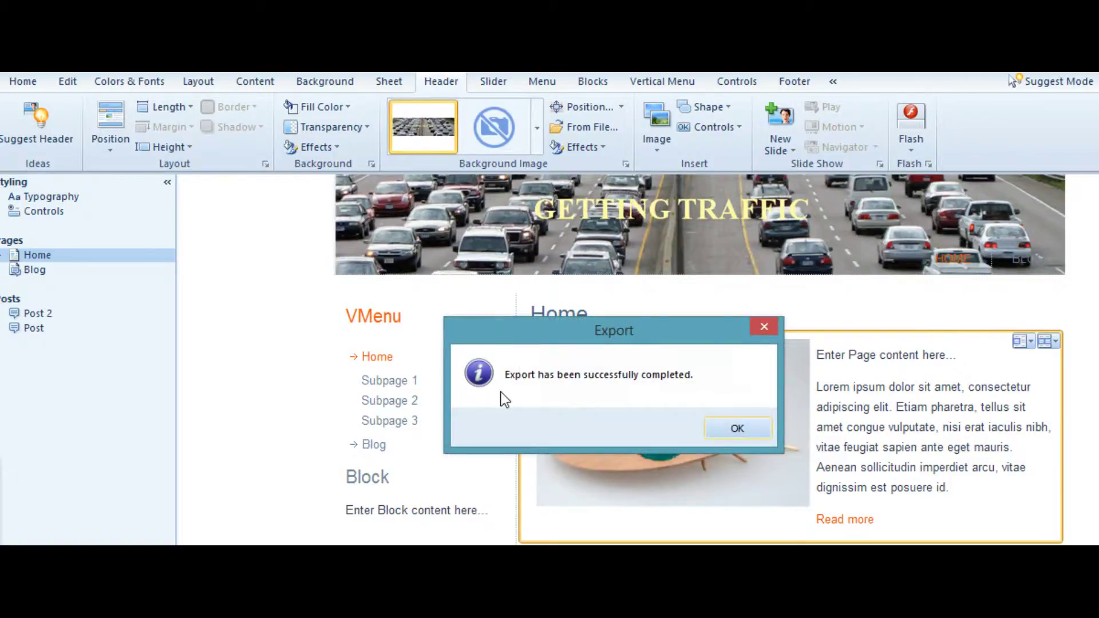
pyautogui.click(737, 430)
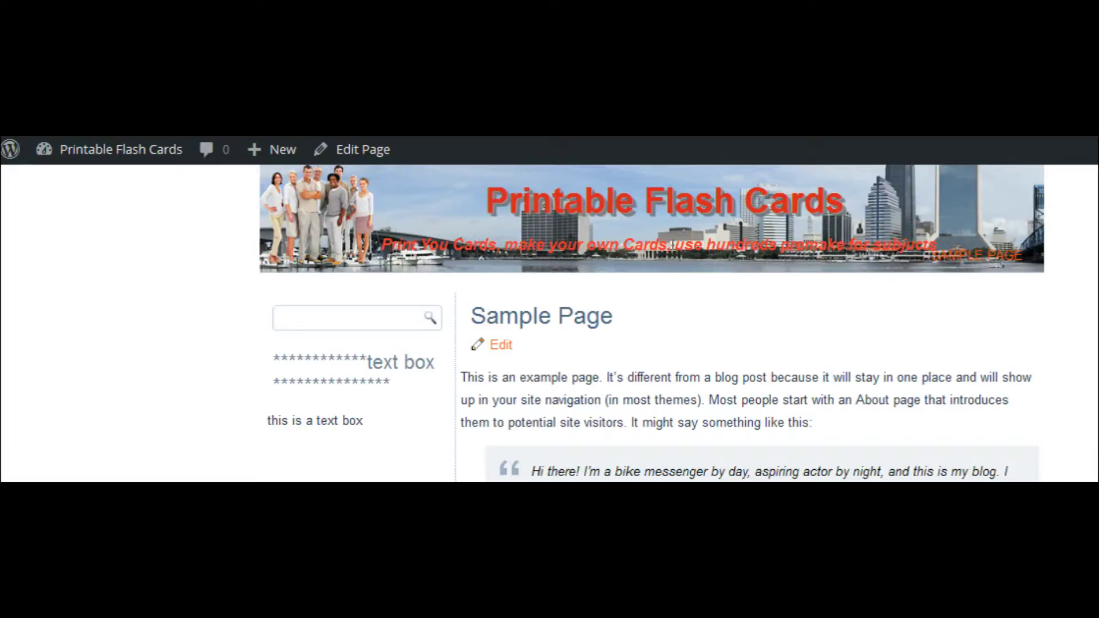
# - Show the site-name menu in the admin bar on the live Sample Page
pyautogui.moveTo(118, 159)
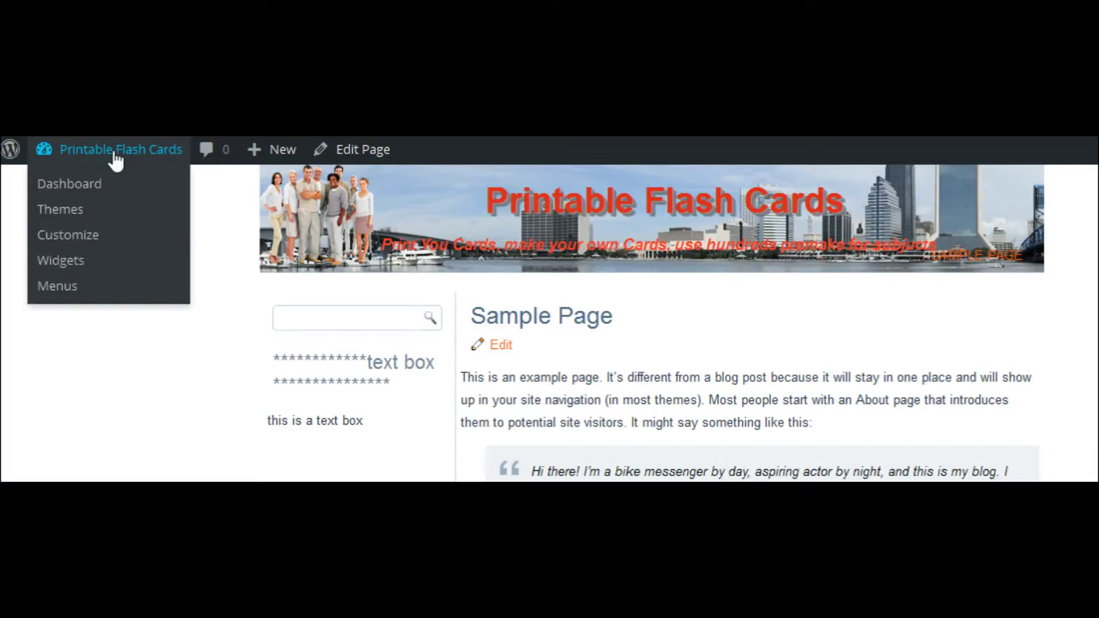
# - Go from the WordPress dashboard to the Upload Theme page under Appearance > Themes > Add New
pyautogui.click(78, 195)
pyautogui.moveTo(62, 468)
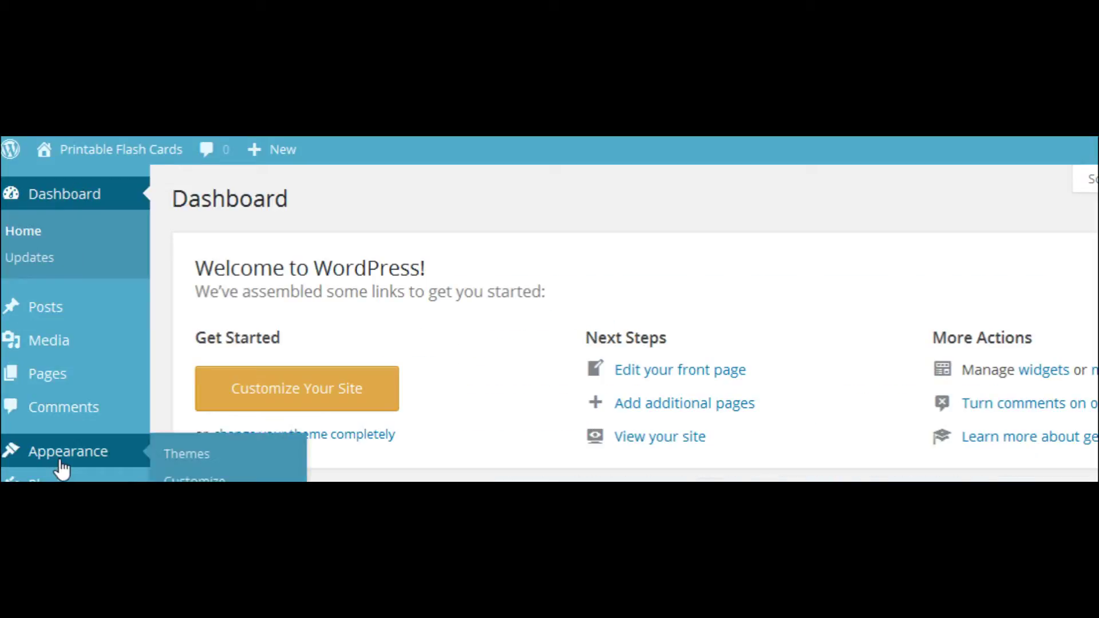
pyautogui.click(210, 457)
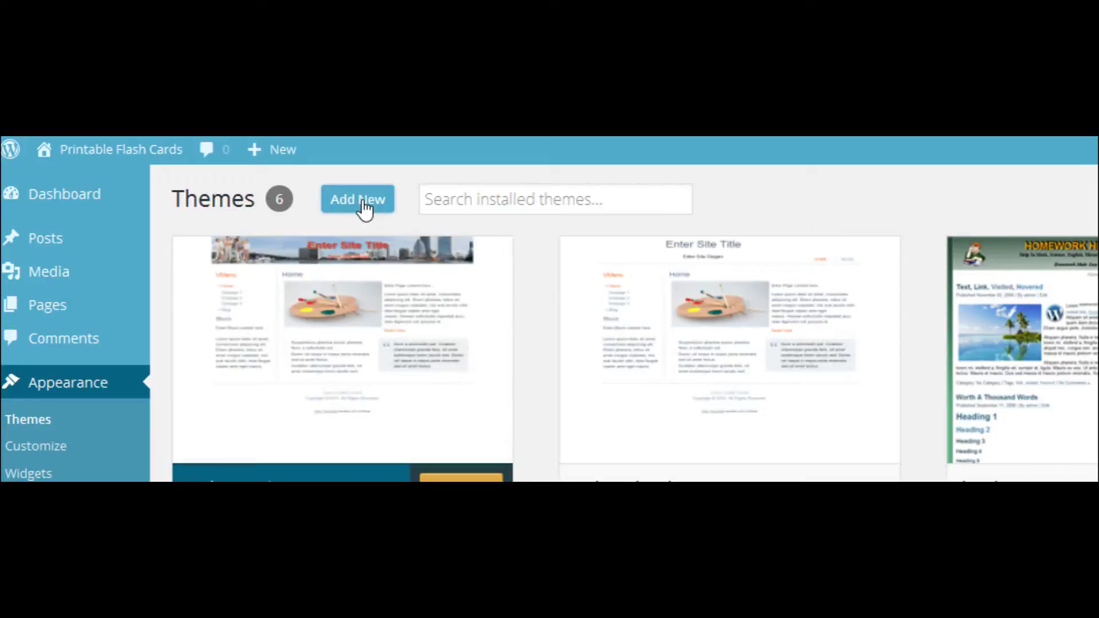
pyautogui.click(362, 202)
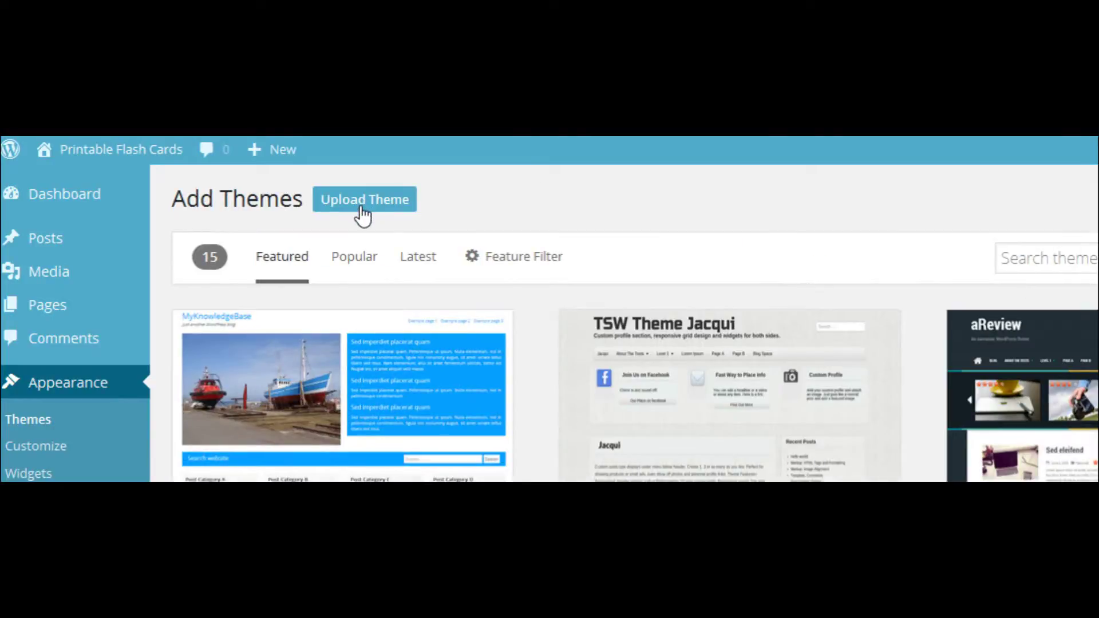
pyautogui.click(364, 205)
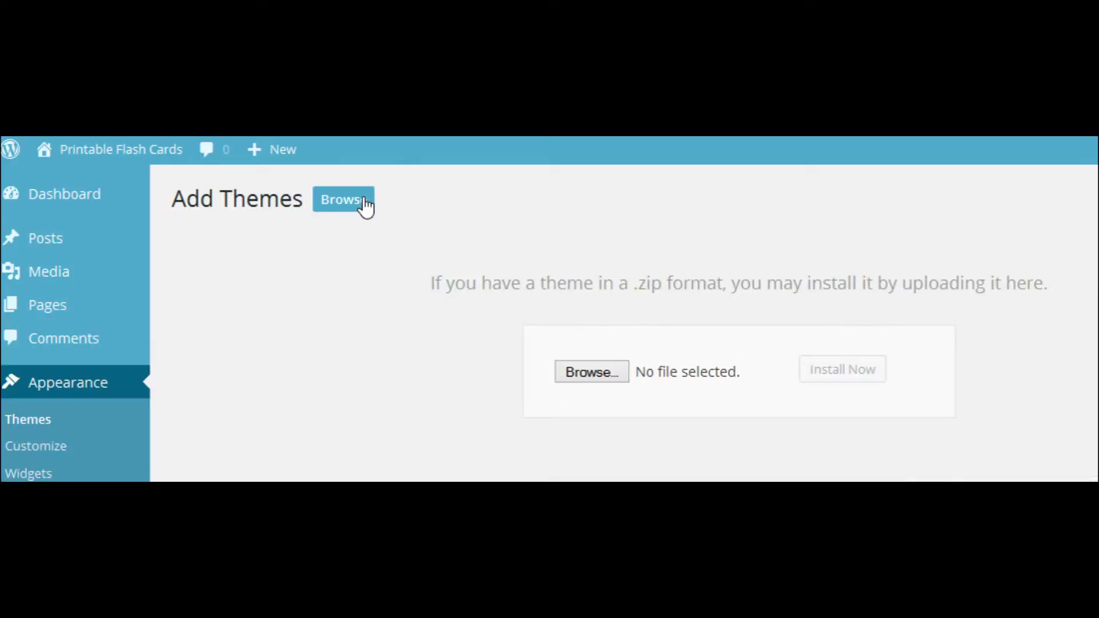
# - Choose testheader5.zip from the computer as the theme file to upload
pyautogui.click(593, 379)
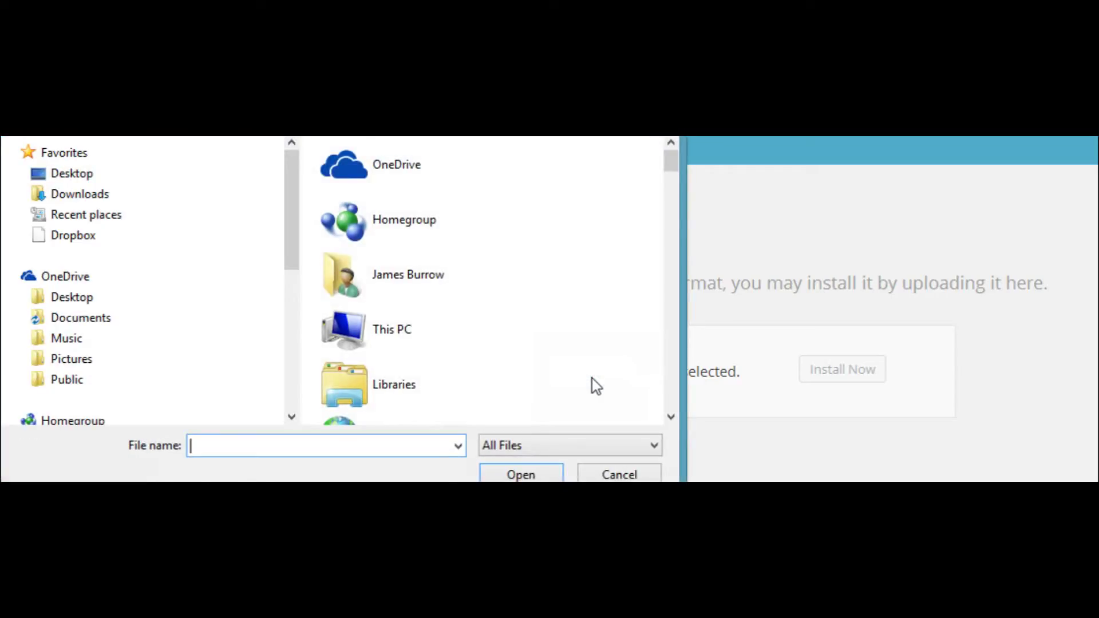
pyautogui.write('te')
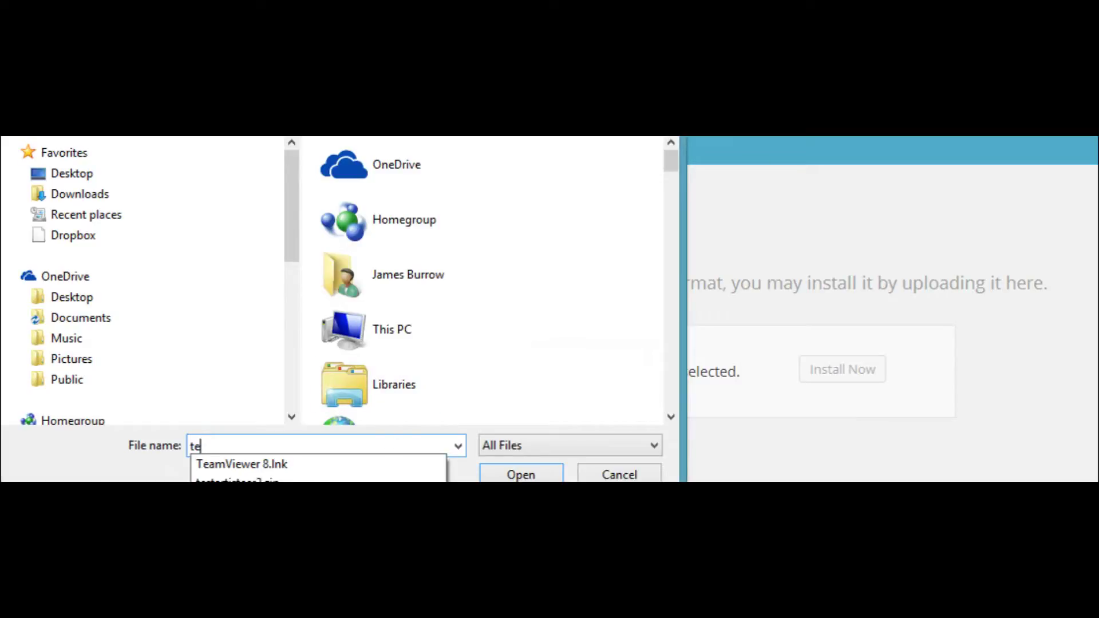
pyautogui.click(235, 496)
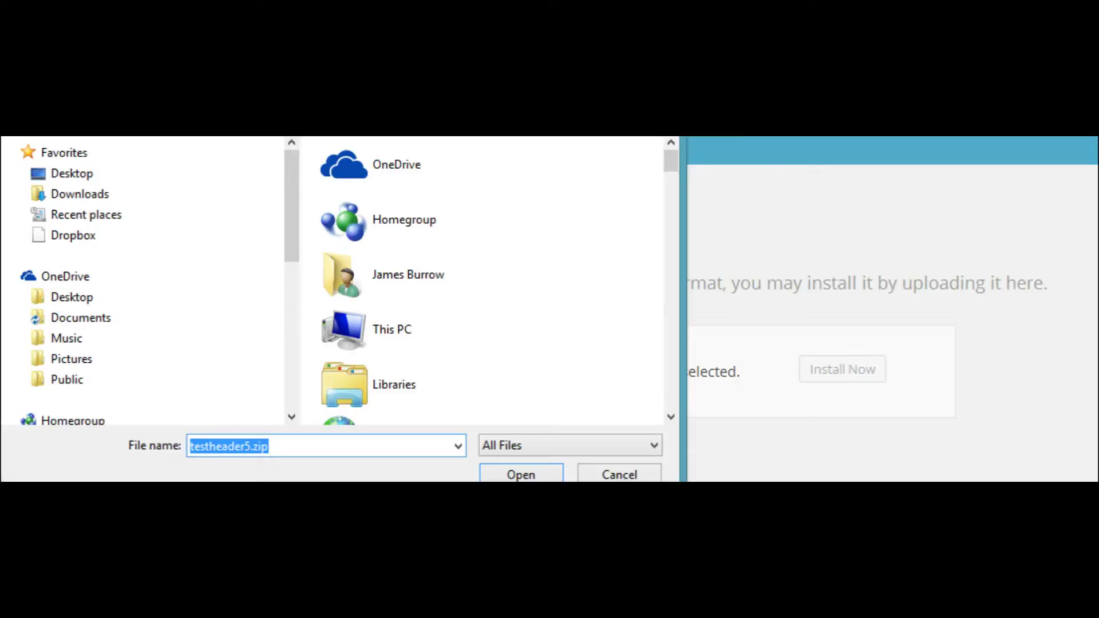
pyautogui.click(522, 473)
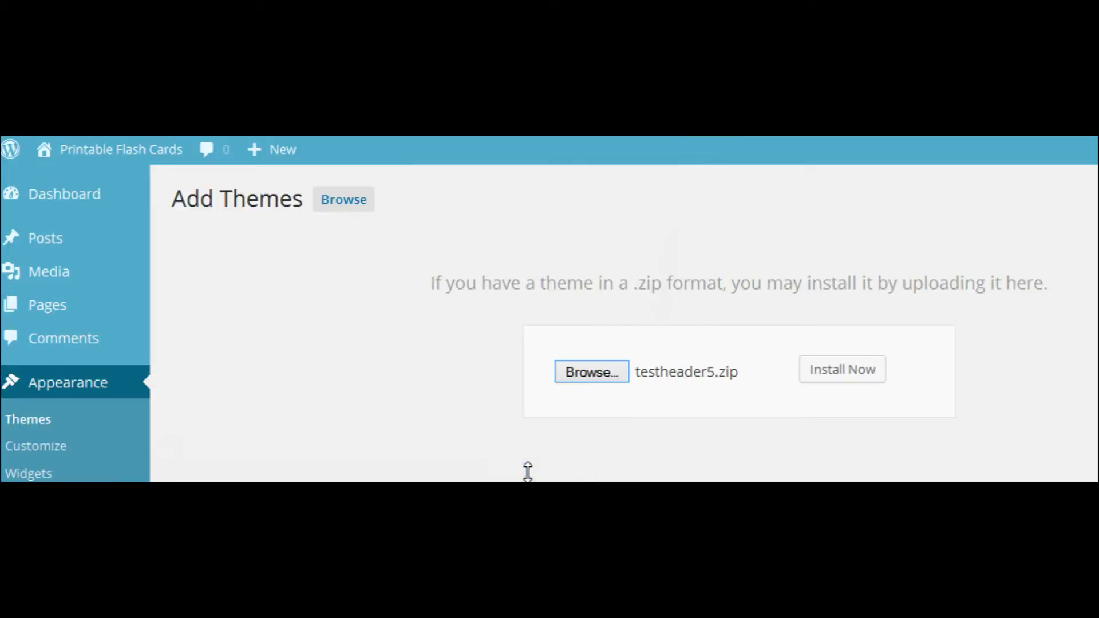
# - Install and activate the testheader5 theme, then view the live site with its traffic-photo header
pyautogui.click(845, 373)
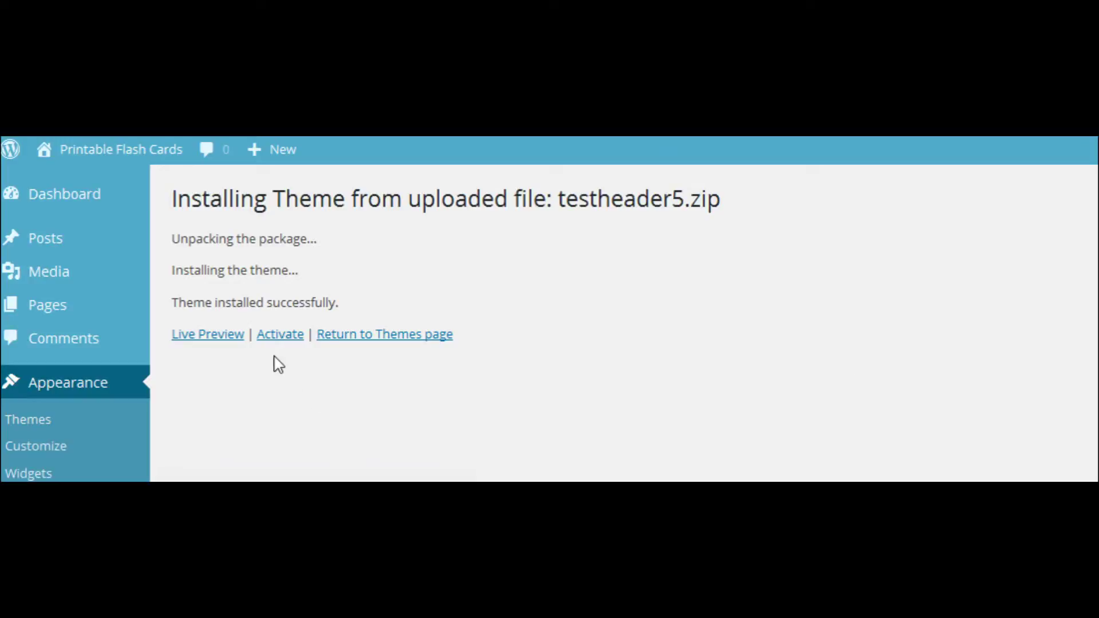
pyautogui.click(276, 342)
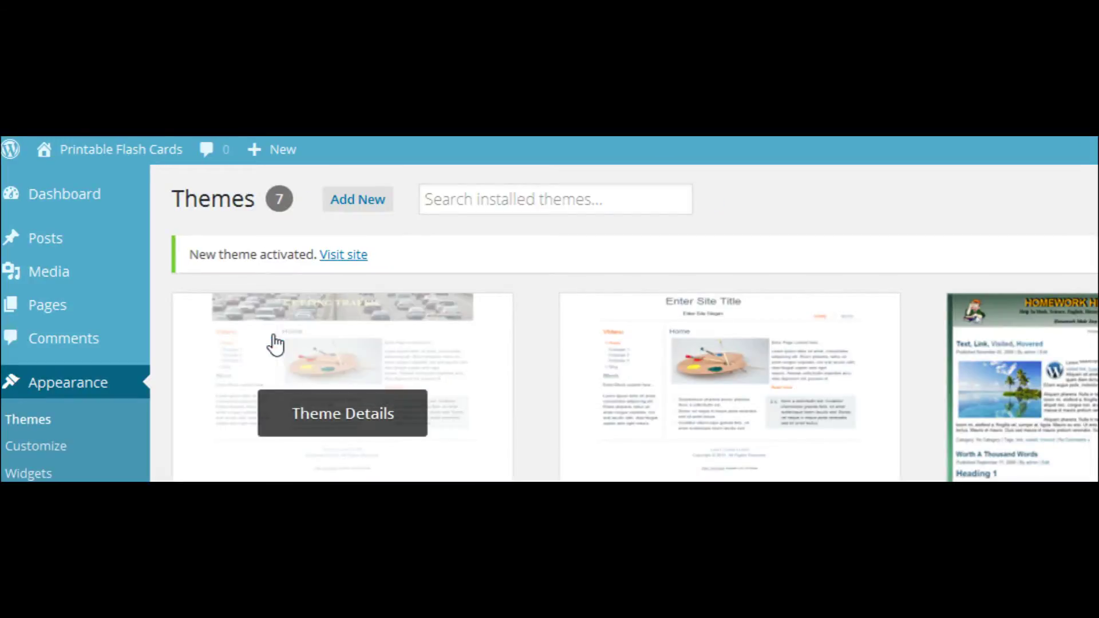
pyautogui.click(346, 255)
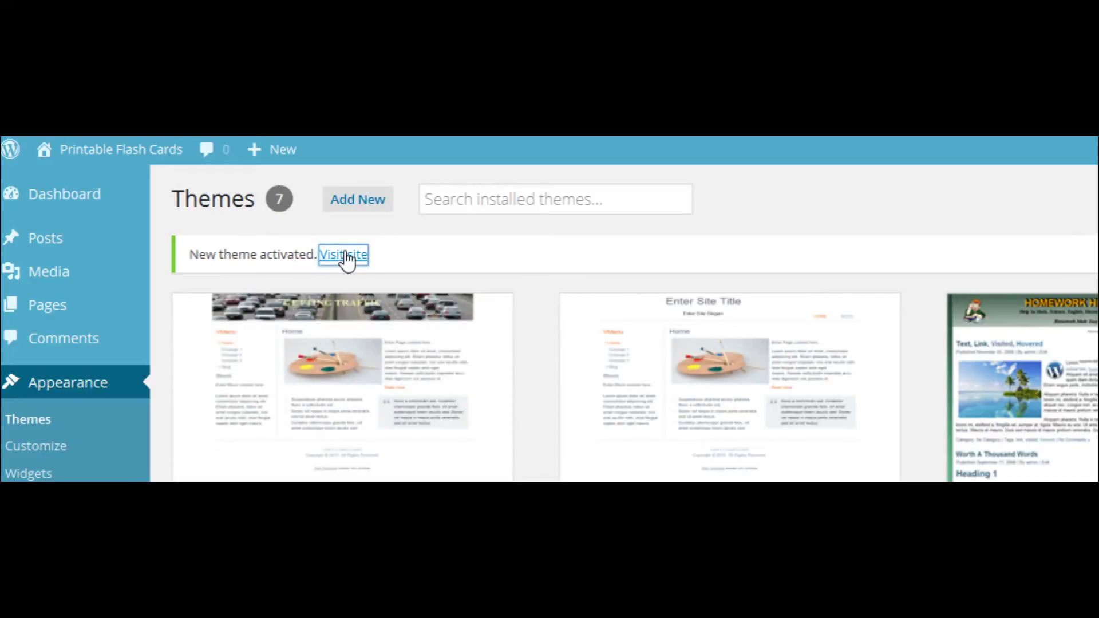